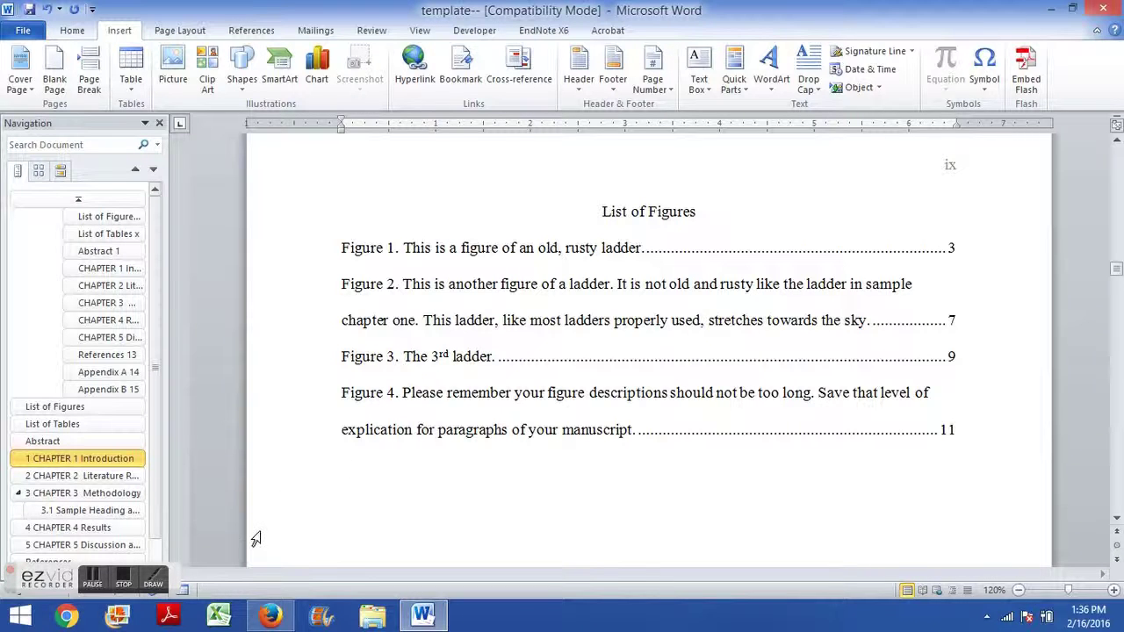
- Switch to Firefox and scroll the Thesis & Dissertation page down to its Resources list and back up
{"action": "left_click", "coordinate": [270, 614]}
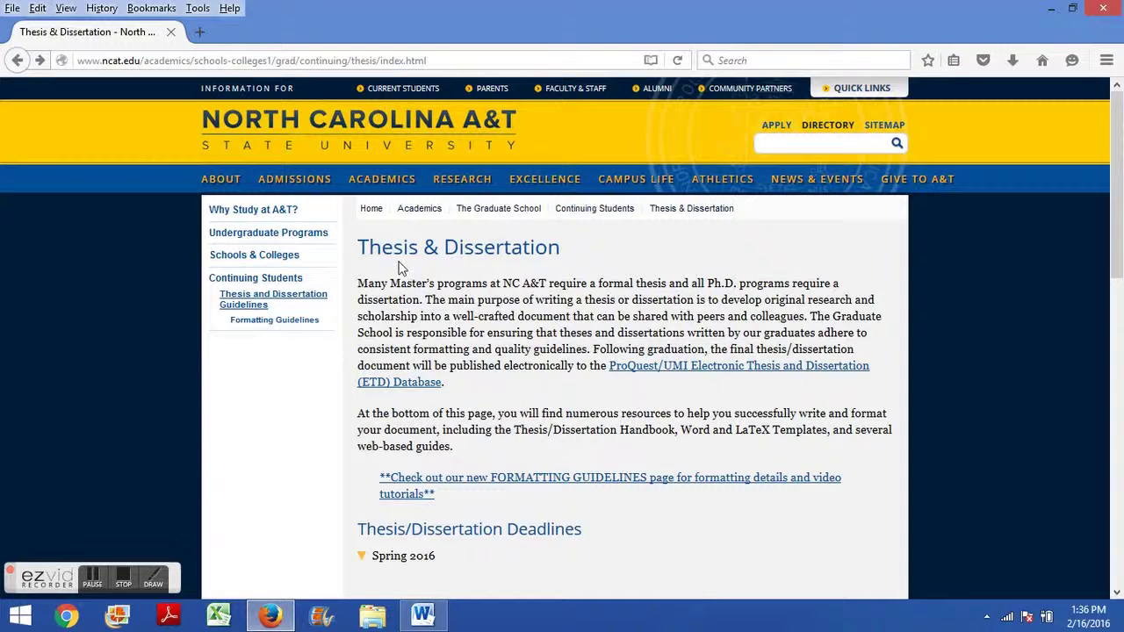
{"action": "scroll", "coordinate": [481, 338], "scroll_direction": "down", "scroll_amount": 5}
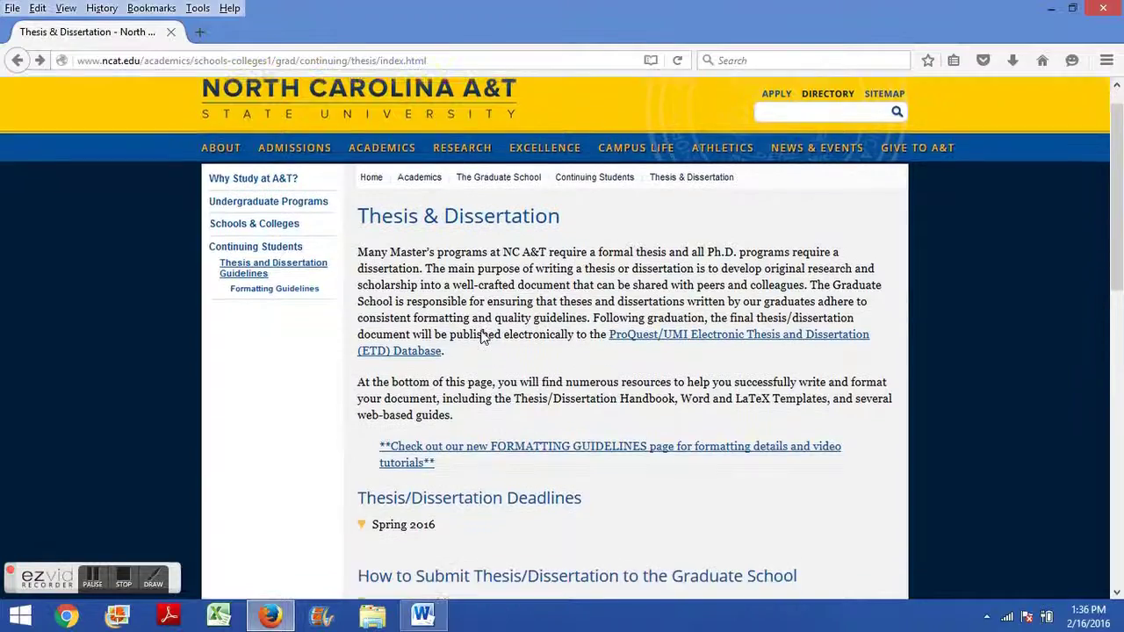
{"action": "scroll", "coordinate": [465, 298], "scroll_direction": "down", "scroll_amount": 4}
{"action": "scroll", "coordinate": [432, 184], "scroll_direction": "up", "scroll_amount": 2}
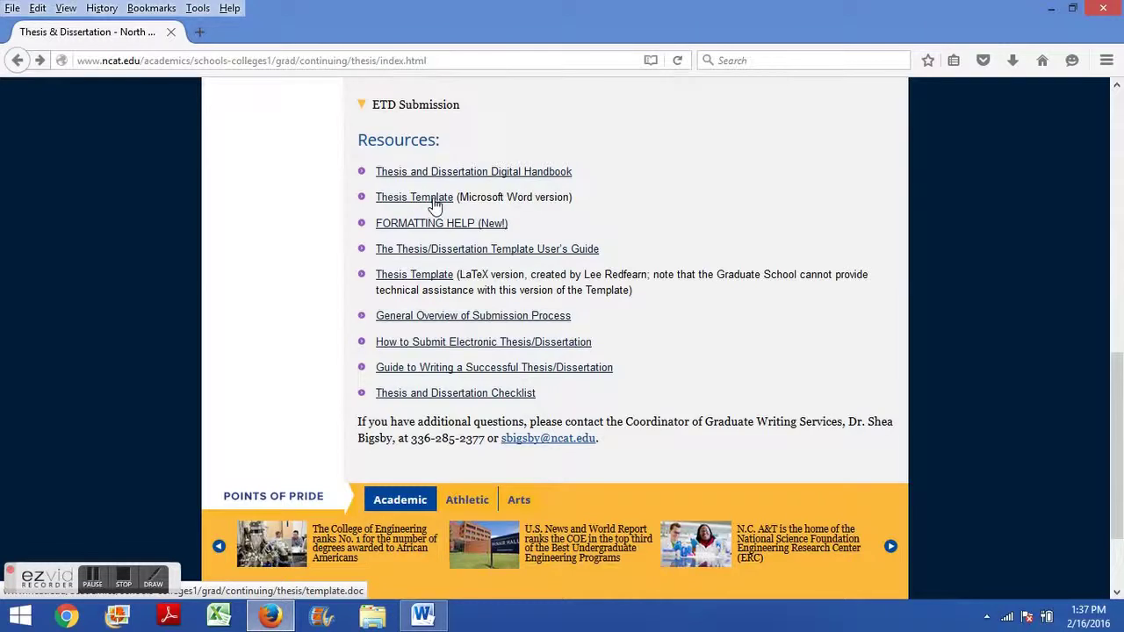
{"action": "scroll", "coordinate": [430, 205], "scroll_direction": "up", "scroll_amount": 10}
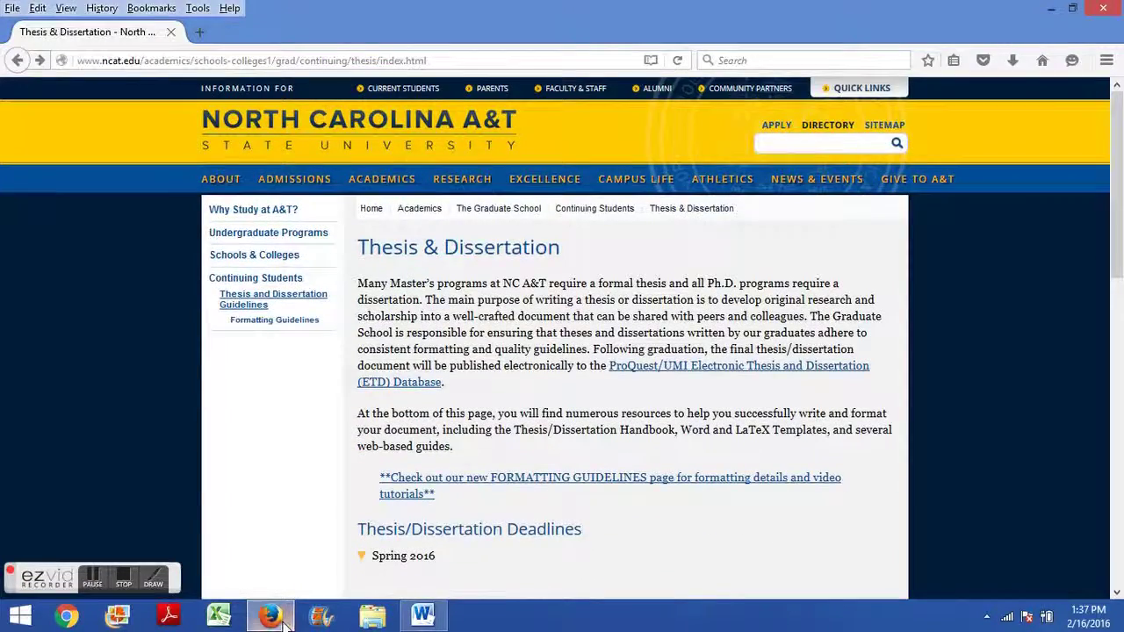
- Return to Word and start updating the List of Figures, then cancel, keeping pages 3, 7, 9 and 11
{"action": "left_click", "coordinate": [282, 619]}
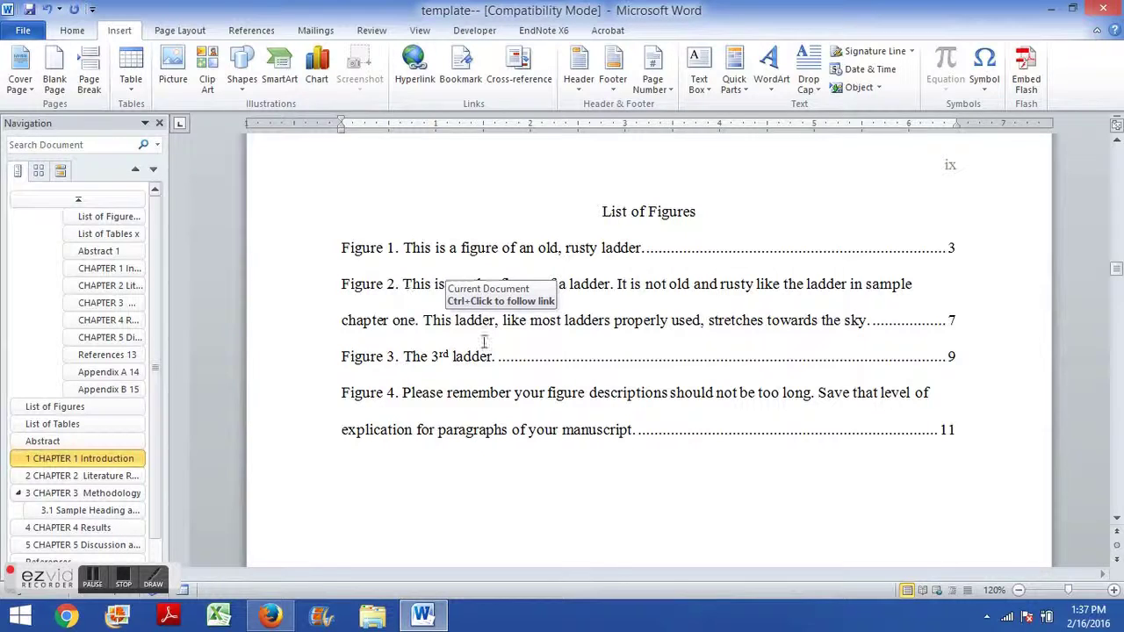
{"action": "left_click", "coordinate": [499, 248]}
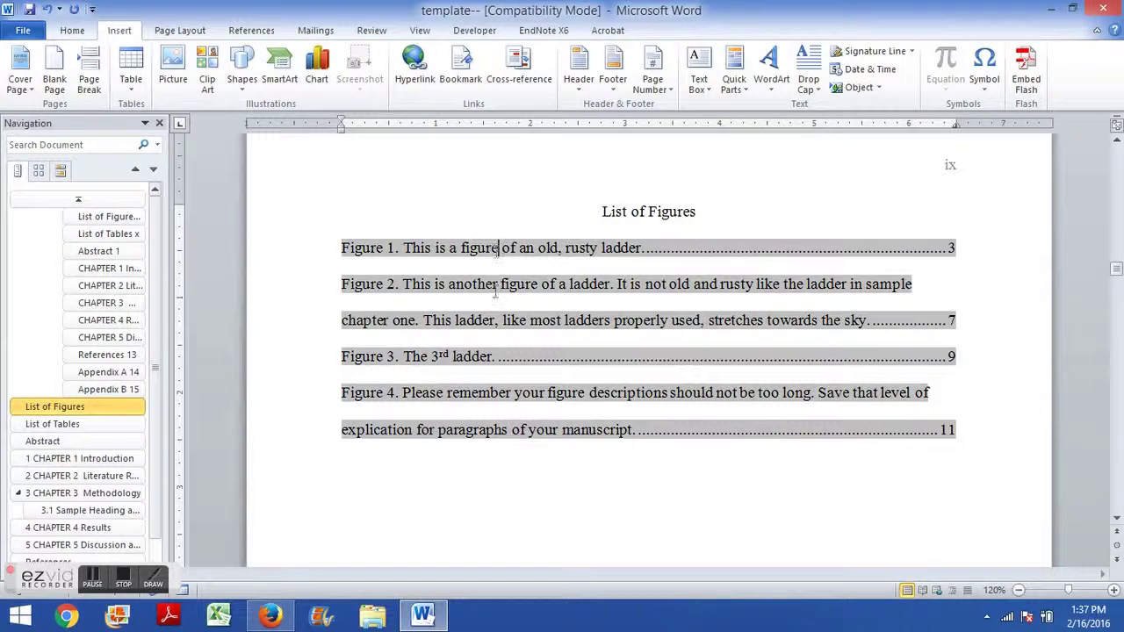
{"action": "right_click", "coordinate": [467, 250]}
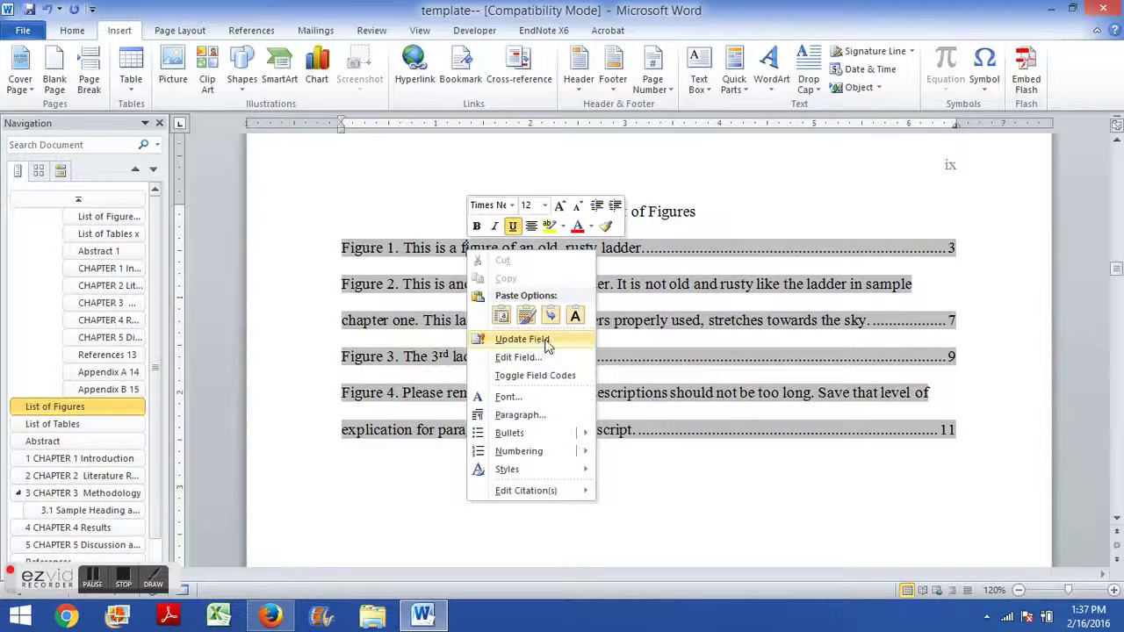
{"action": "left_click", "coordinate": [427, 253]}
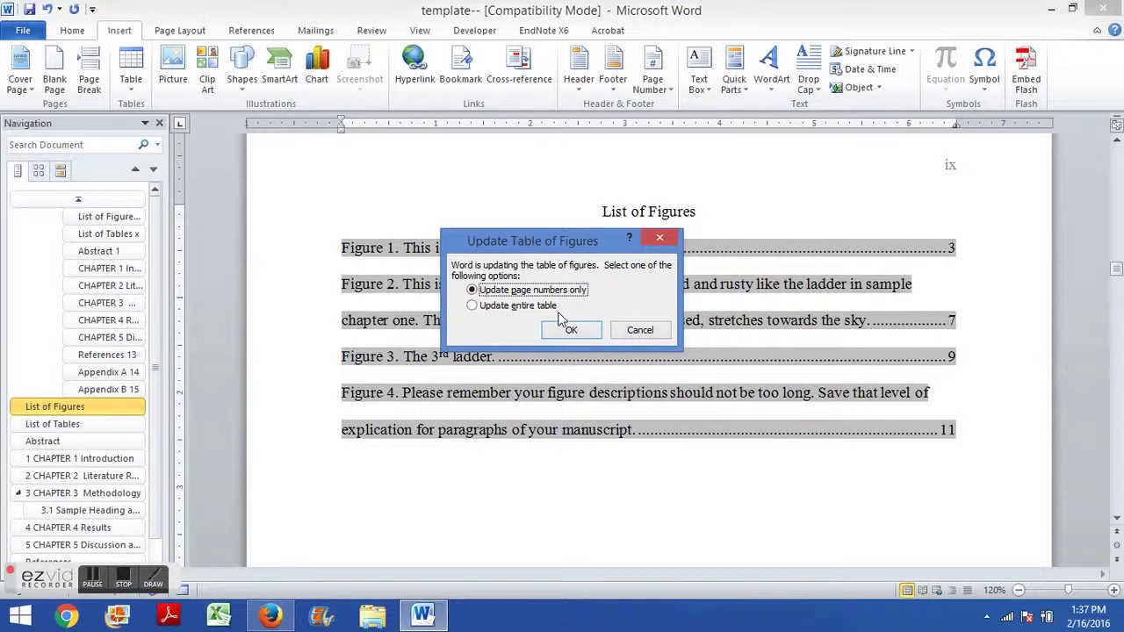
{"action": "left_click", "coordinate": [654, 334]}
{"action": "scroll", "coordinate": [468, 459], "scroll_direction": "down", "scroll_amount": 3}
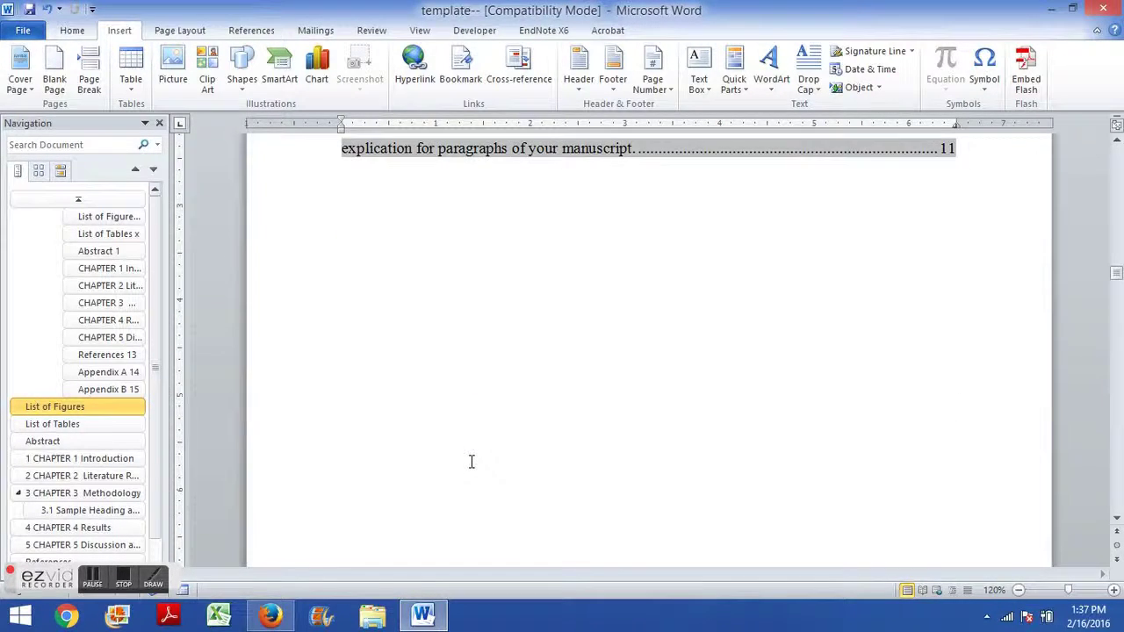
{"action": "scroll", "coordinate": [469, 459], "scroll_direction": "up", "scroll_amount": 4}
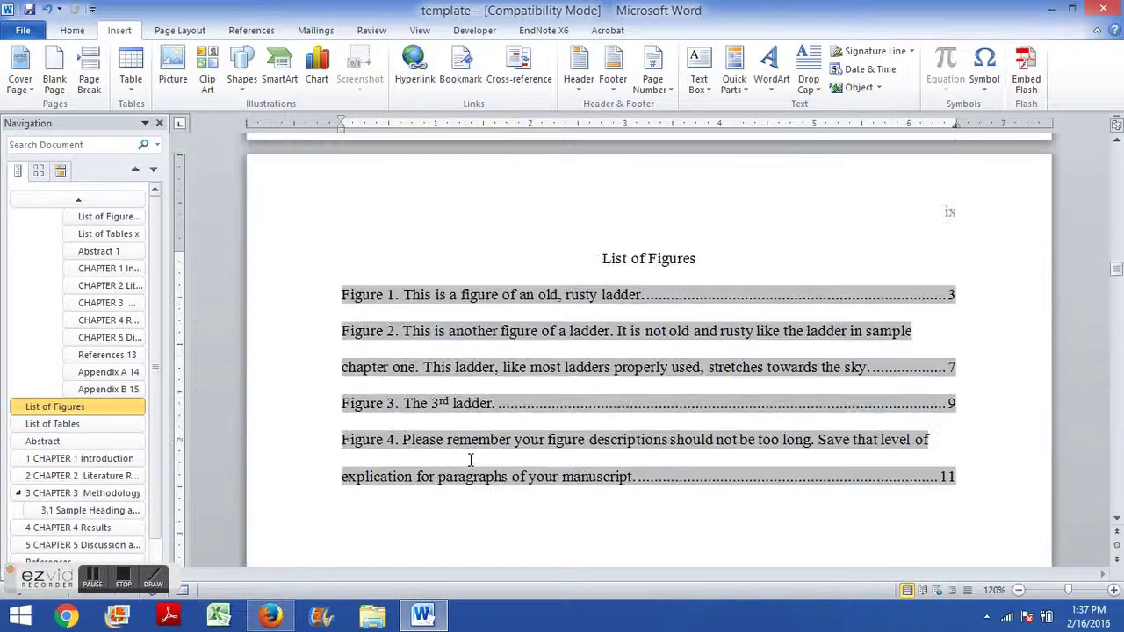
- Jump from the List of Figures to the Figure 1 ladder picture in Chapter 1
{"action": "left_click", "coordinate": [442, 307], "text": "ctrl"}
{"action": "scroll", "coordinate": [439, 415], "scroll_direction": "up", "scroll_amount": 3}
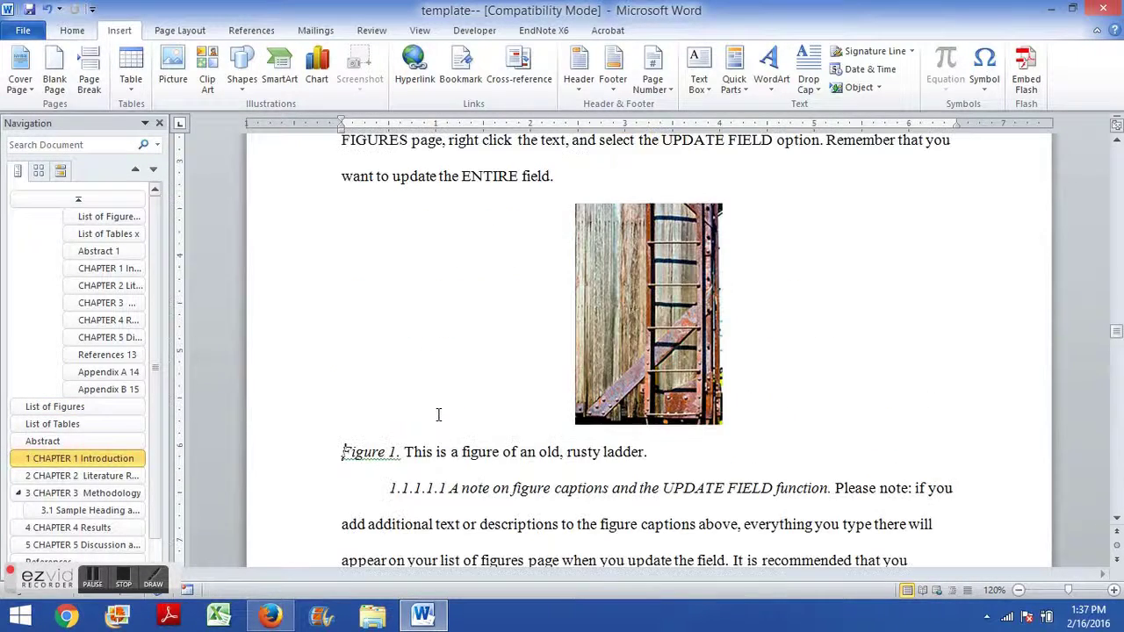
{"action": "scroll", "coordinate": [438, 414], "scroll_direction": "up", "scroll_amount": 2}
{"action": "scroll", "coordinate": [438, 414], "scroll_direction": "down", "scroll_amount": 1}
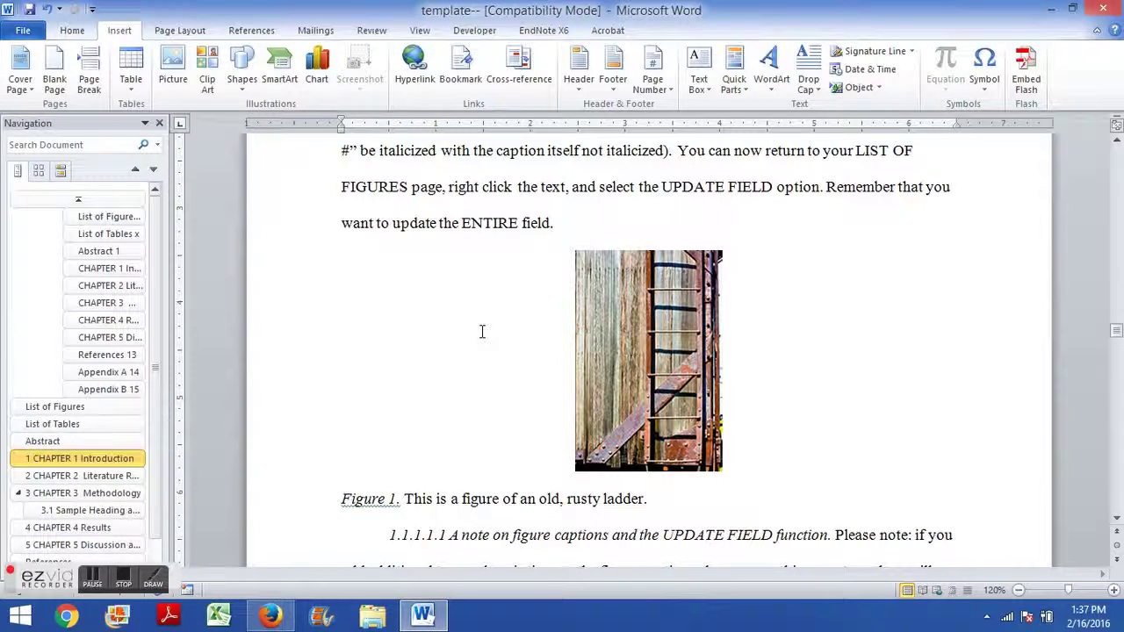
{"action": "scroll", "coordinate": [445, 351], "scroll_direction": "down", "scroll_amount": 2}
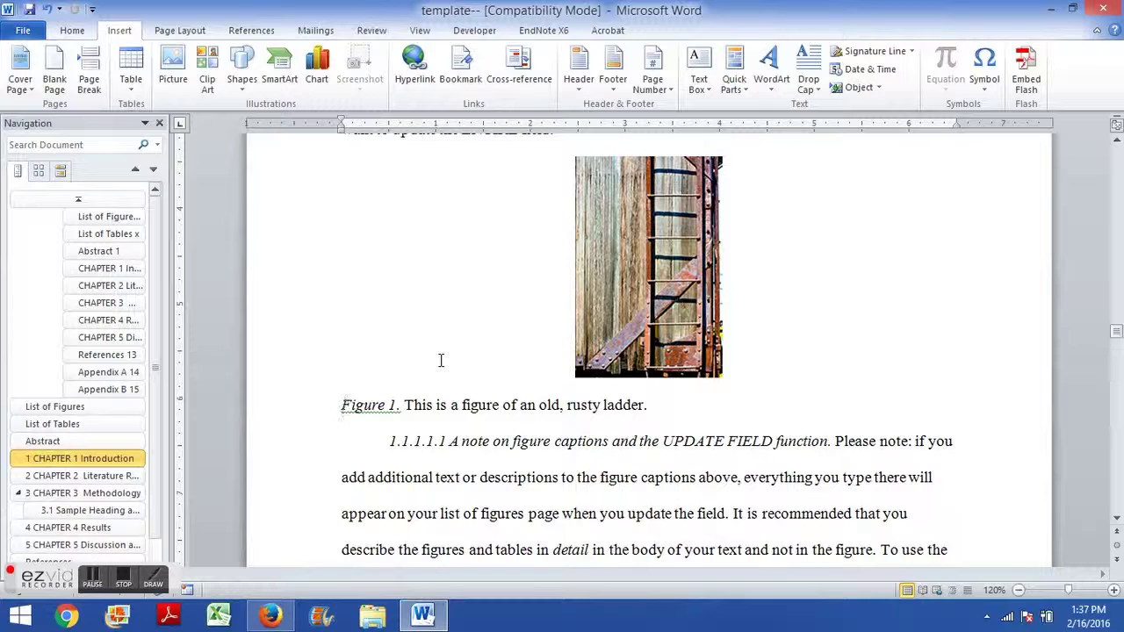
{"action": "scroll", "coordinate": [430, 395], "scroll_direction": "up", "scroll_amount": 3}
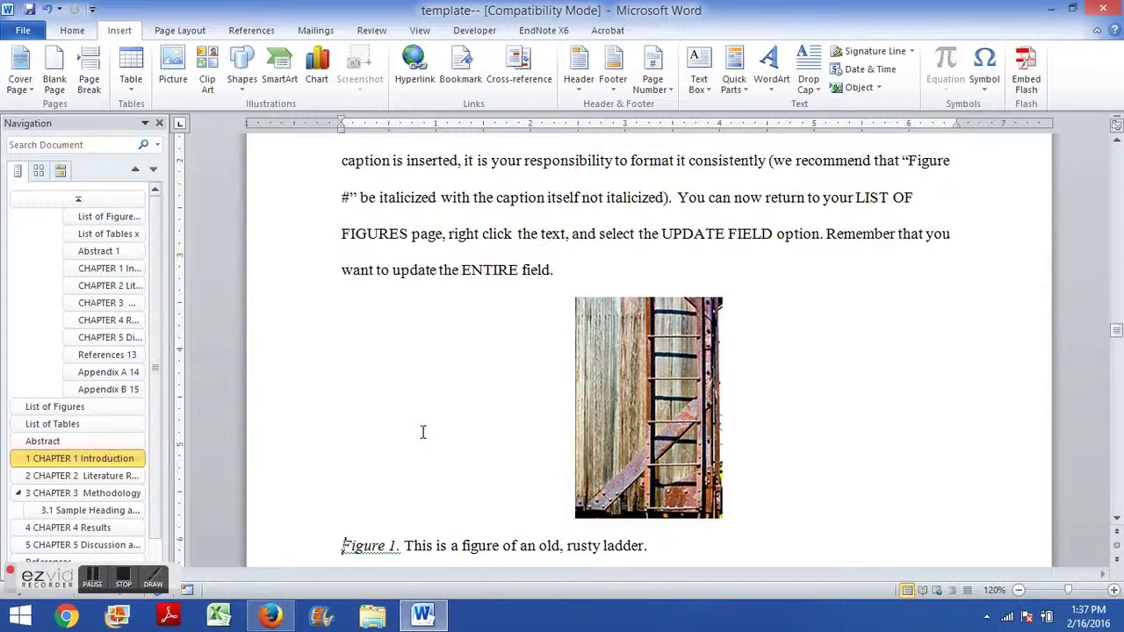
{"action": "scroll", "coordinate": [604, 211], "scroll_direction": "down", "scroll_amount": 1}
{"action": "scroll", "coordinate": [567, 203], "scroll_direction": "up", "scroll_amount": 1}
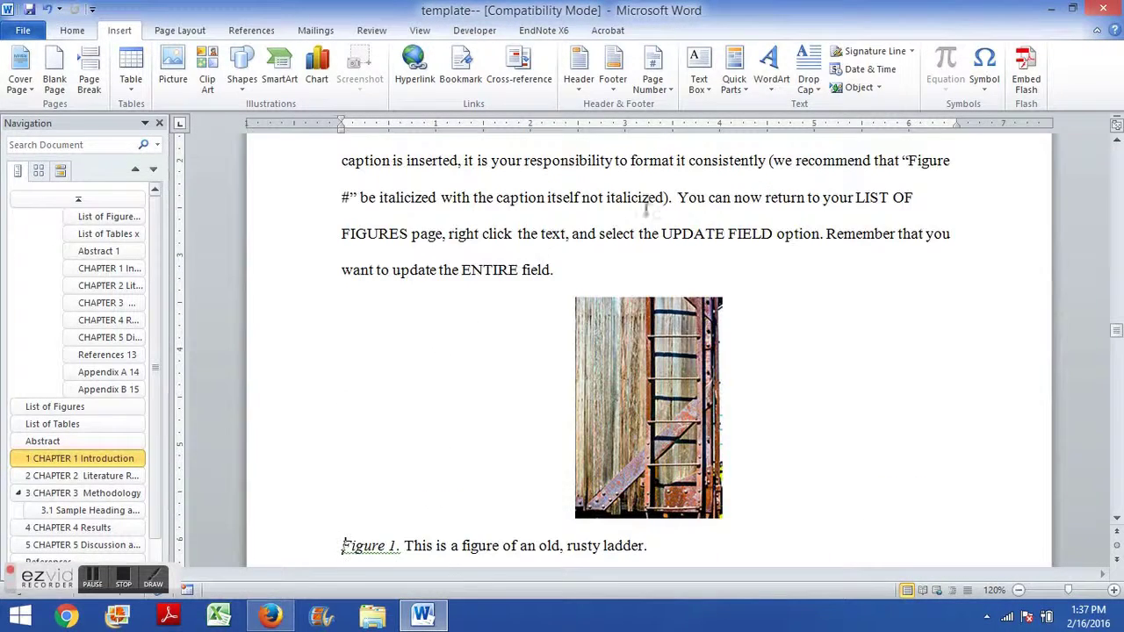
- Add a blank line above the ladder picture, then start and cancel inserting a picture
{"action": "left_click", "coordinate": [593, 270]}
{"action": "key", "text": "Return"}
{"action": "key", "text": "Return"}
{"action": "key", "text": "Return"}
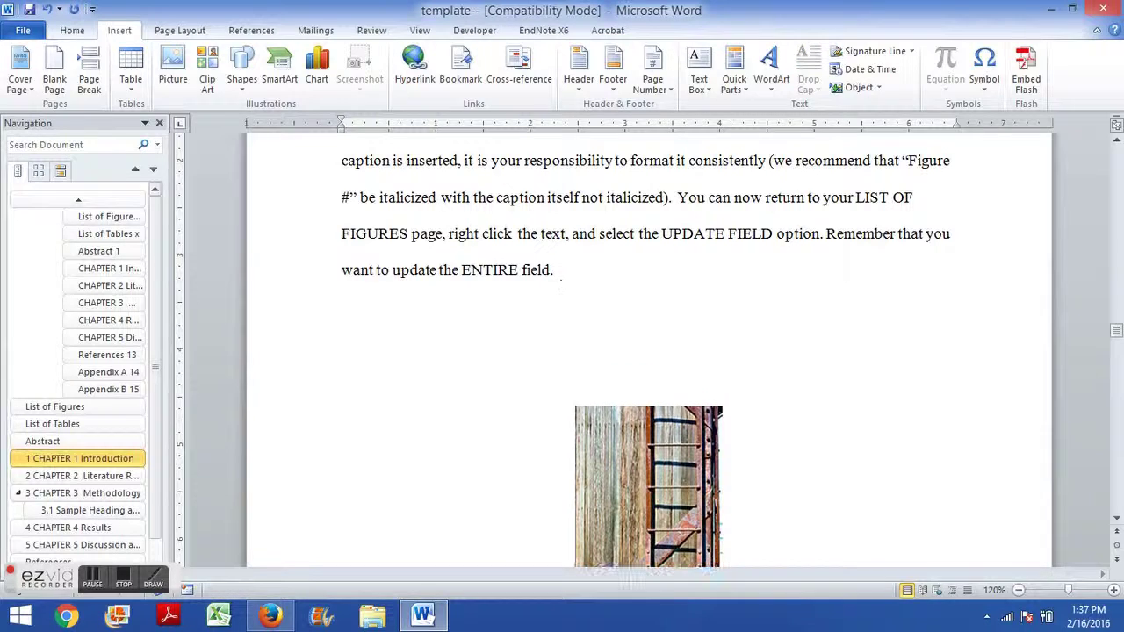
{"action": "left_click", "coordinate": [474, 299]}
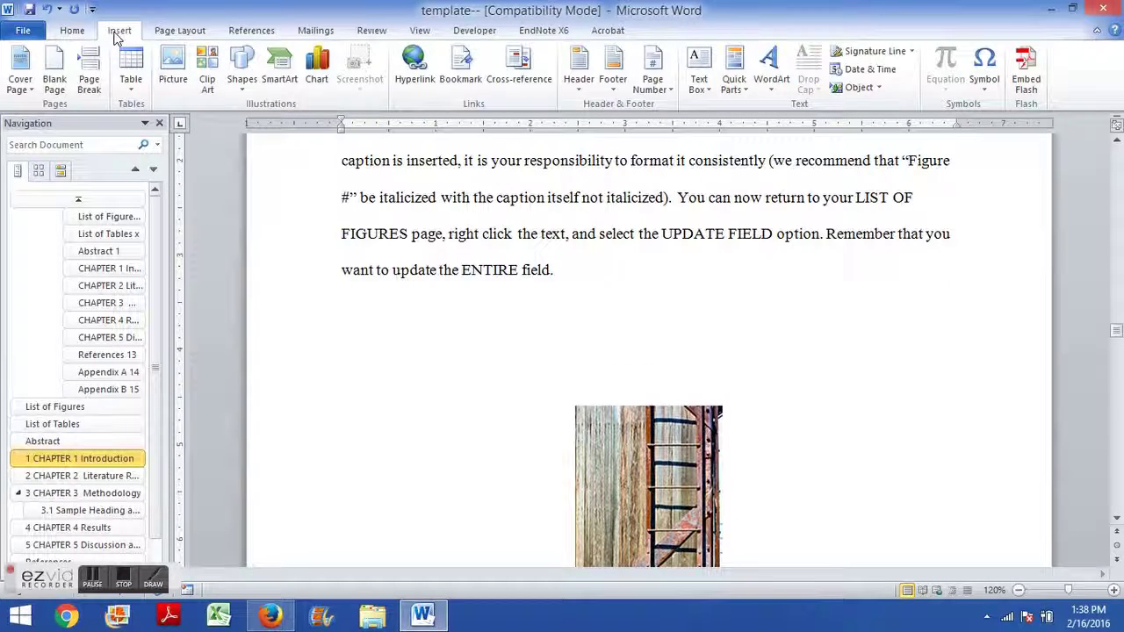
{"action": "left_click", "coordinate": [173, 75]}
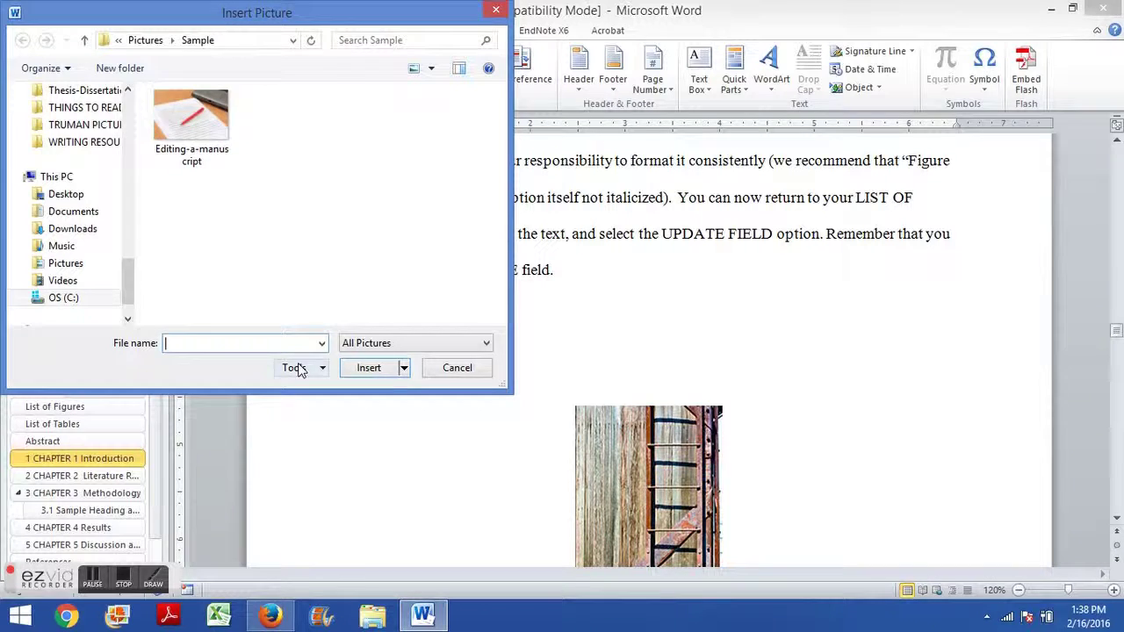
{"action": "left_click", "coordinate": [457, 367]}
- Enlarge the ladder picture, then undo to restore its original size
{"action": "scroll", "coordinate": [585, 363], "scroll_direction": "down", "scroll_amount": 3}
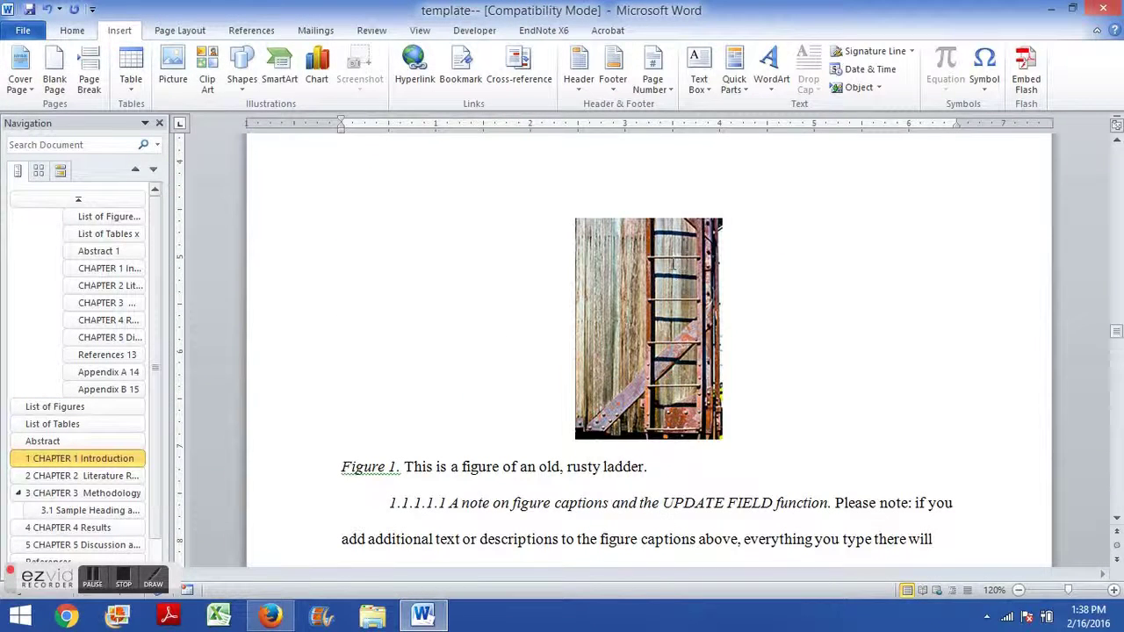
{"action": "left_click", "coordinate": [673, 263]}
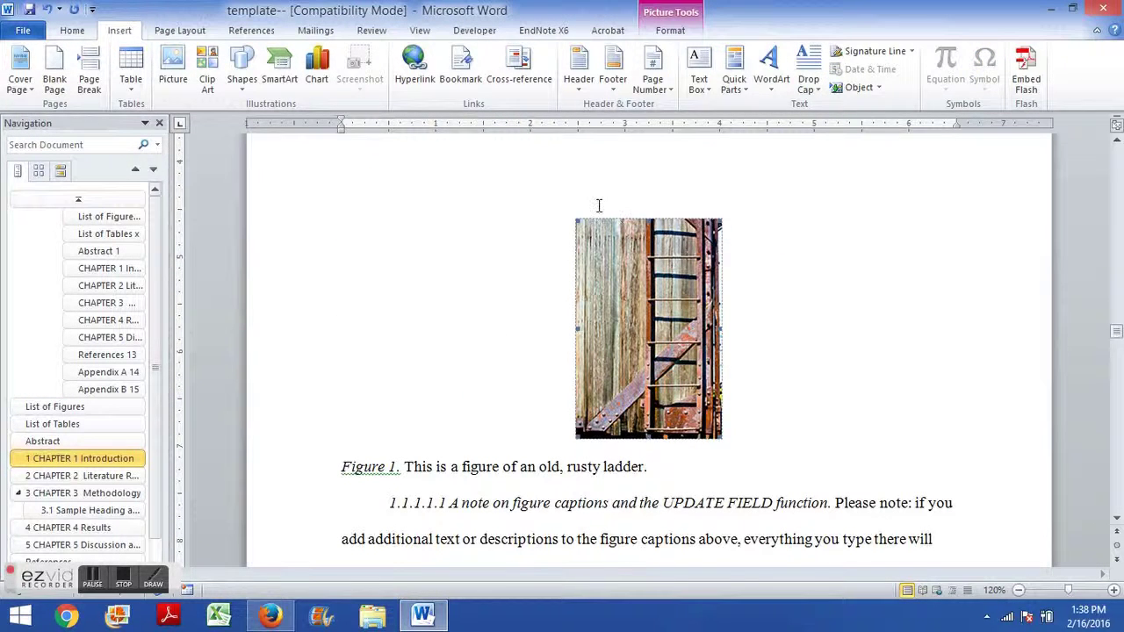
{"action": "left_click", "coordinate": [578, 225]}
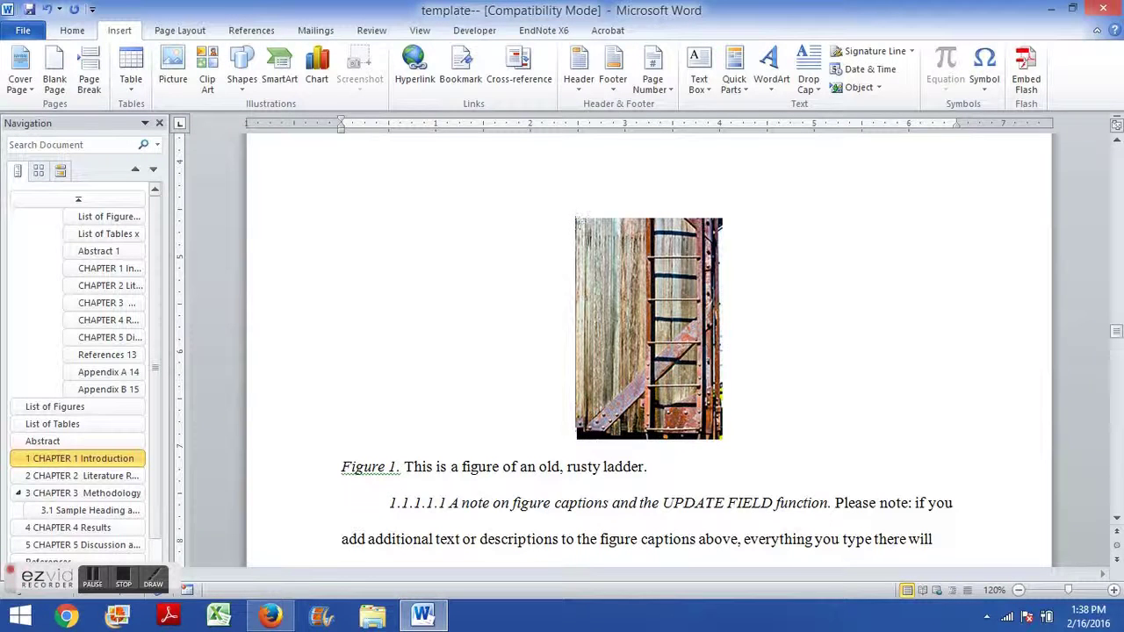
{"action": "left_click", "coordinate": [580, 219]}
{"action": "left_click_drag", "start_coordinate": [577, 221], "coordinate": [534, 178]}
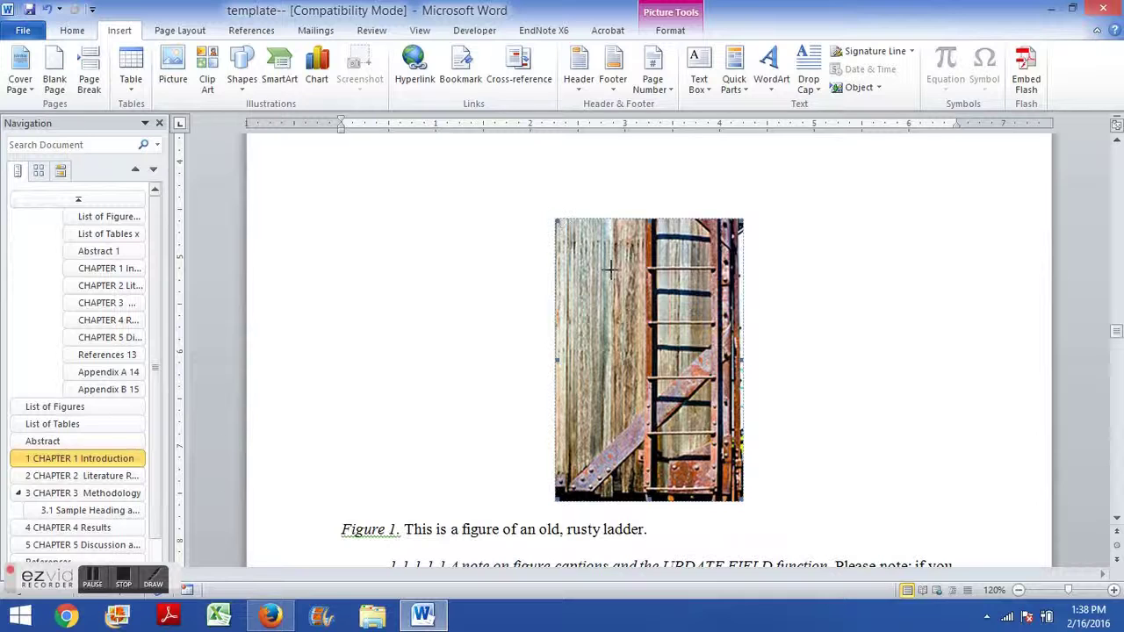
{"action": "key", "text": "ctrl+z"}
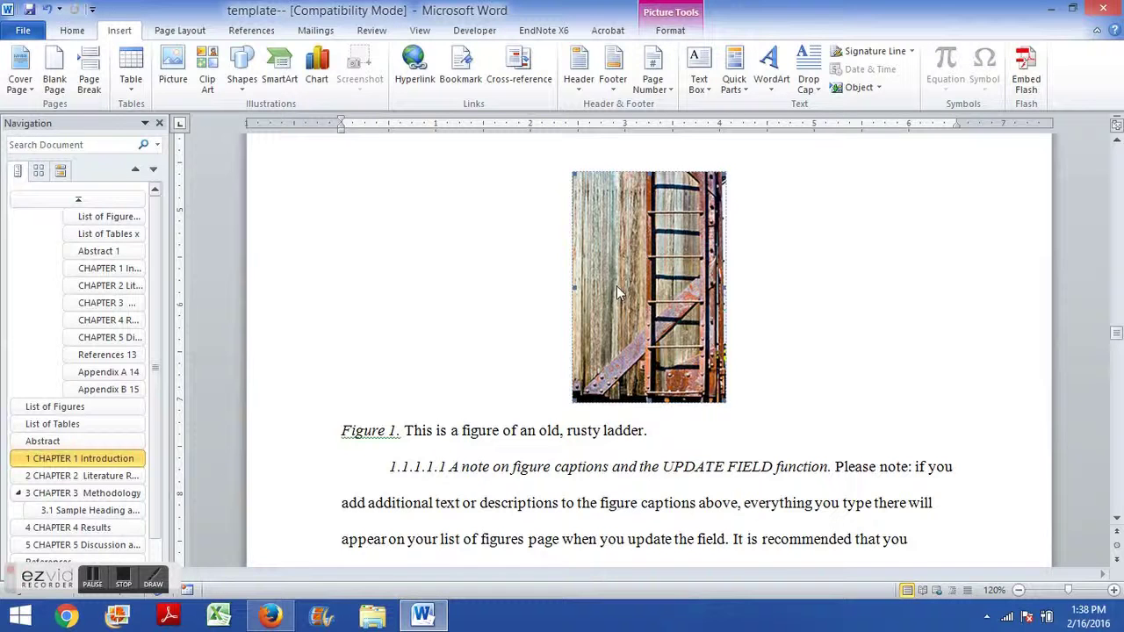
- Insert blank lines between the ladder picture and its Figure 1 caption
{"action": "scroll", "coordinate": [755, 369], "scroll_direction": "up", "scroll_amount": 2}
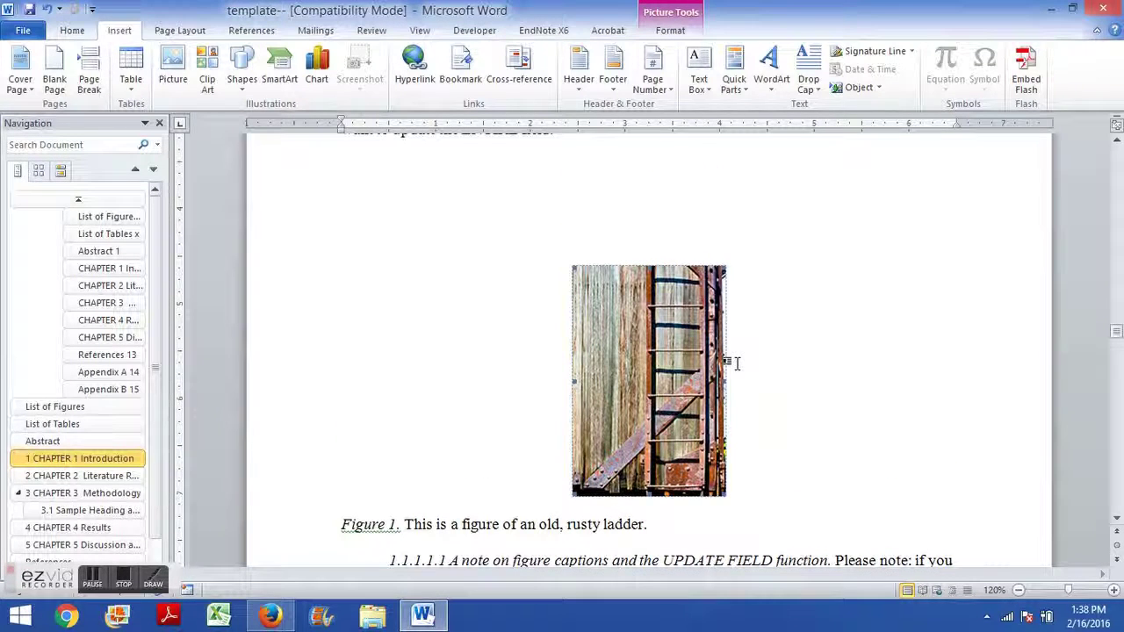
{"action": "scroll", "coordinate": [657, 348], "scroll_direction": "down", "scroll_amount": 1}
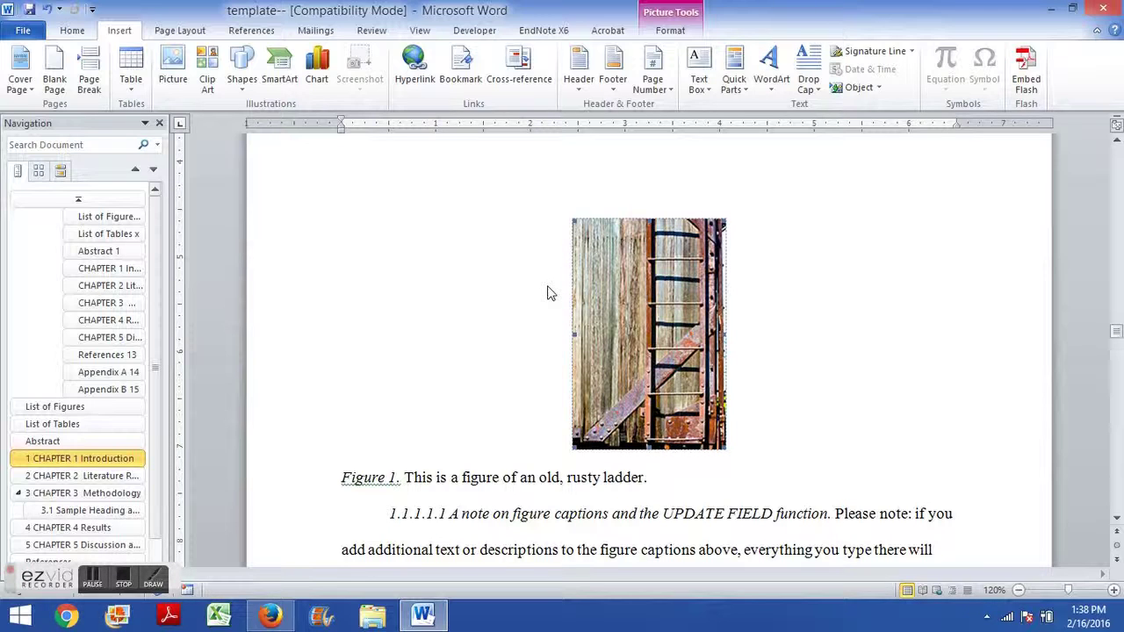
{"action": "scroll", "coordinate": [538, 307], "scroll_direction": "down", "scroll_amount": 3}
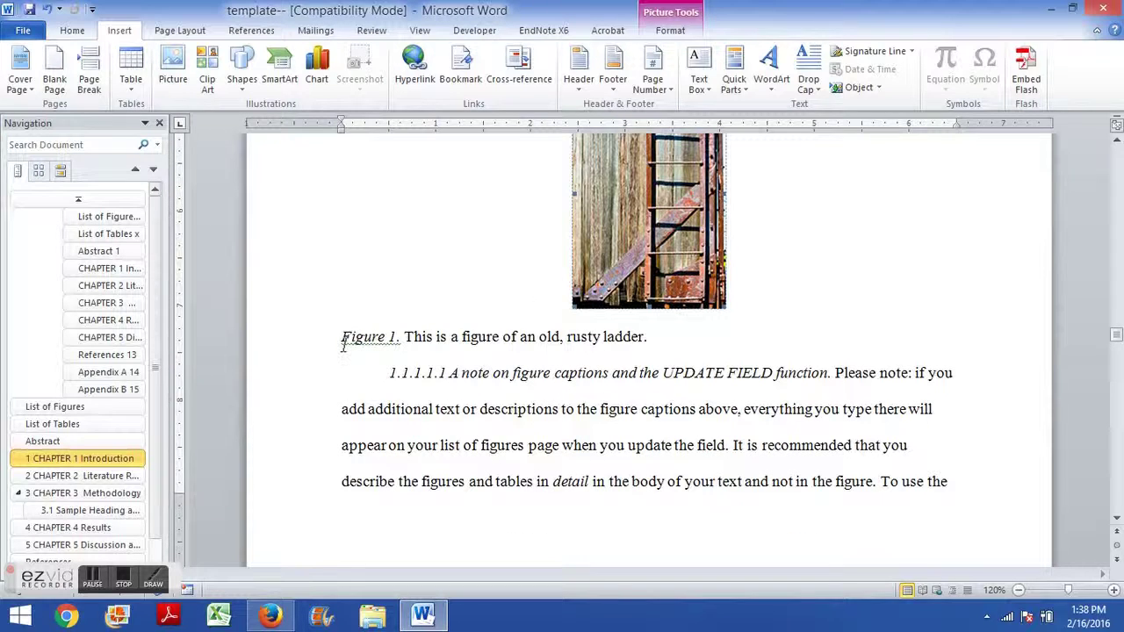
{"action": "left_click", "coordinate": [775, 294]}
{"action": "key", "text": "Return"}
{"action": "key", "text": "Return"}
{"action": "key", "text": "Return"}
{"action": "key", "text": "Return"}
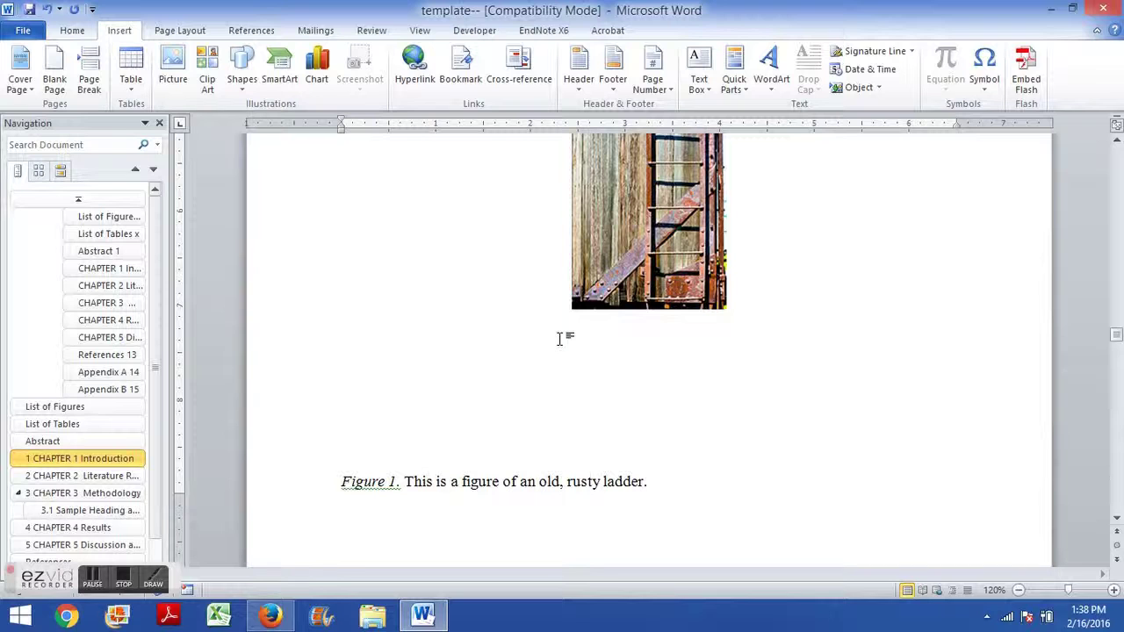
- Left-align the new blank line and open Insert Caption, keeping the Figure label
{"action": "key", "text": "ctrl+l"}
{"action": "left_click", "coordinate": [258, 33]}
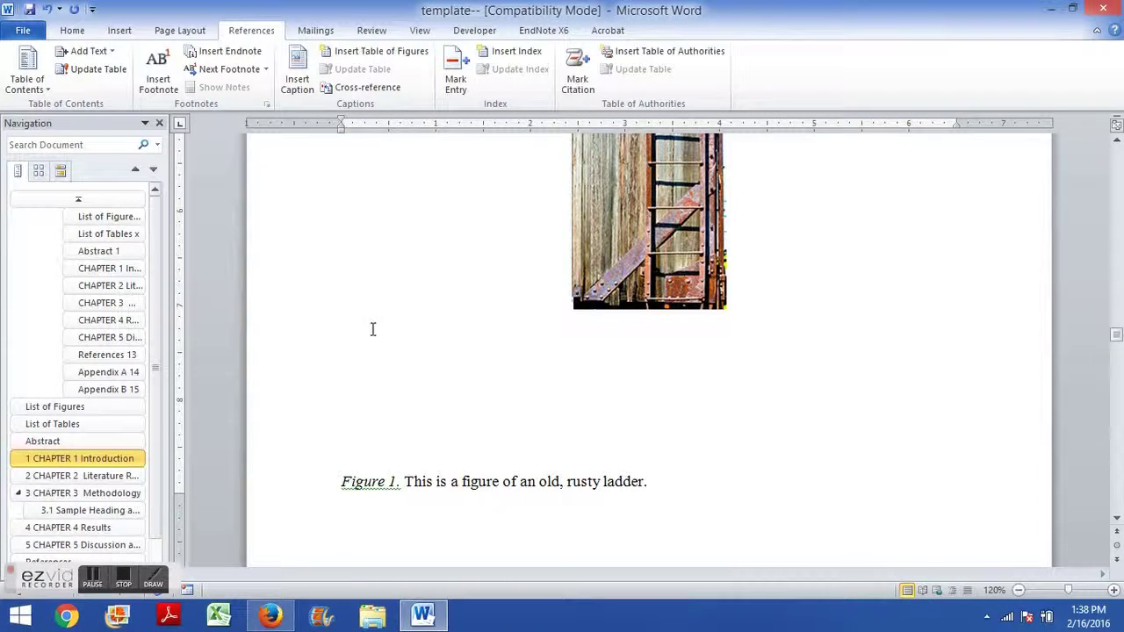
{"action": "left_click", "coordinate": [297, 77]}
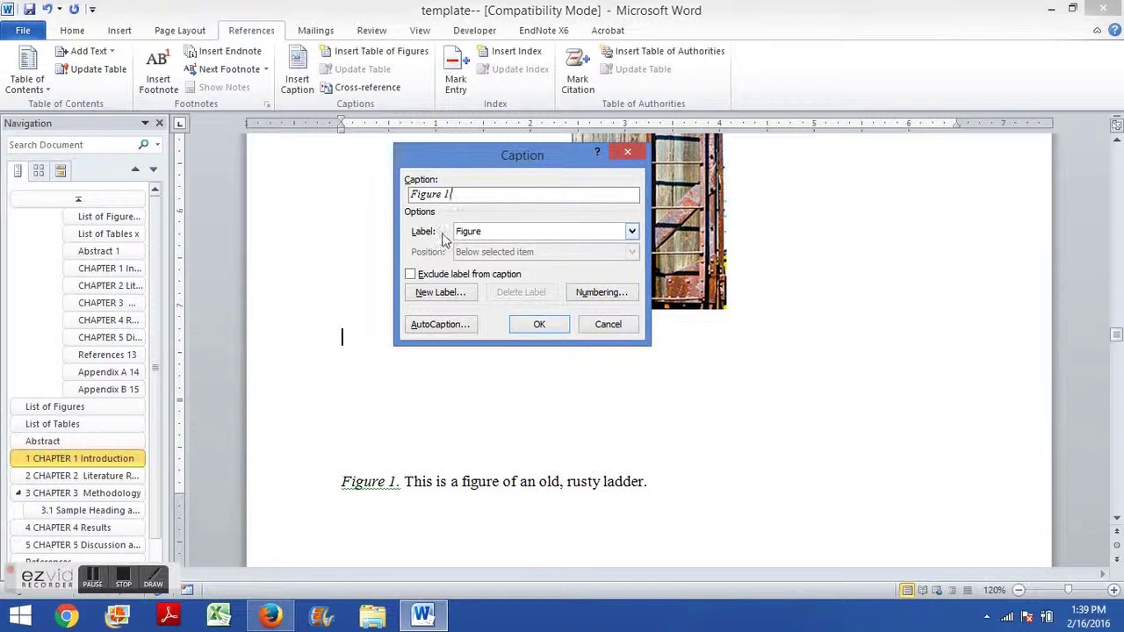
{"action": "left_click", "coordinate": [524, 239]}
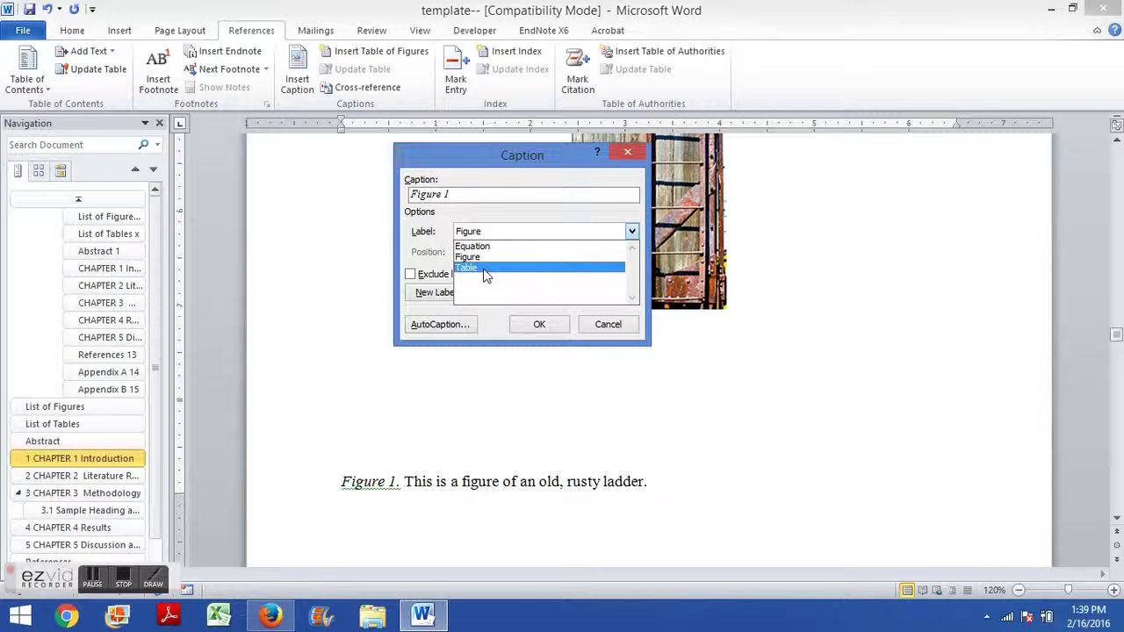
{"action": "left_click", "coordinate": [509, 232]}
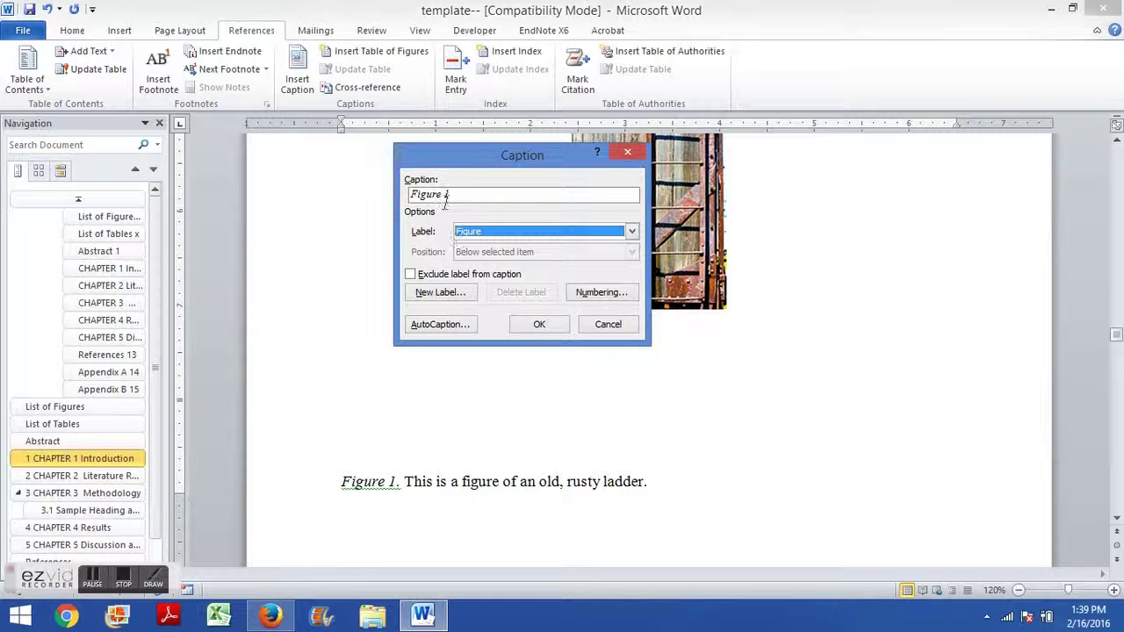
- Enable Include chapter number in caption numbering so the caption is proposed as Figure 1.1
{"action": "left_click", "coordinate": [602, 293]}
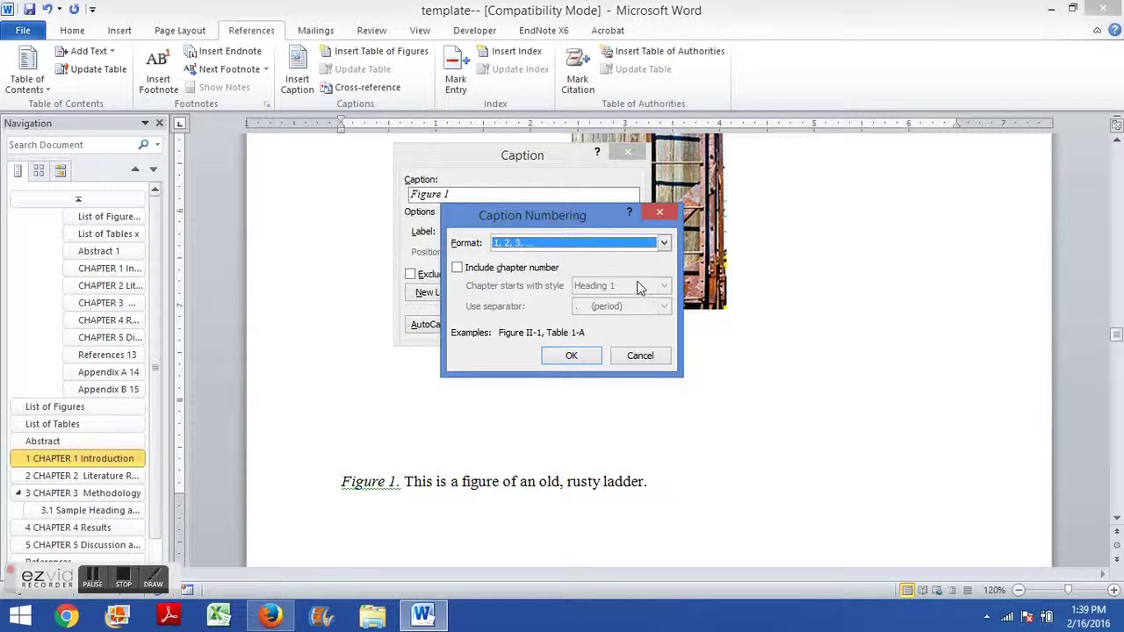
{"action": "left_click", "coordinate": [457, 268]}
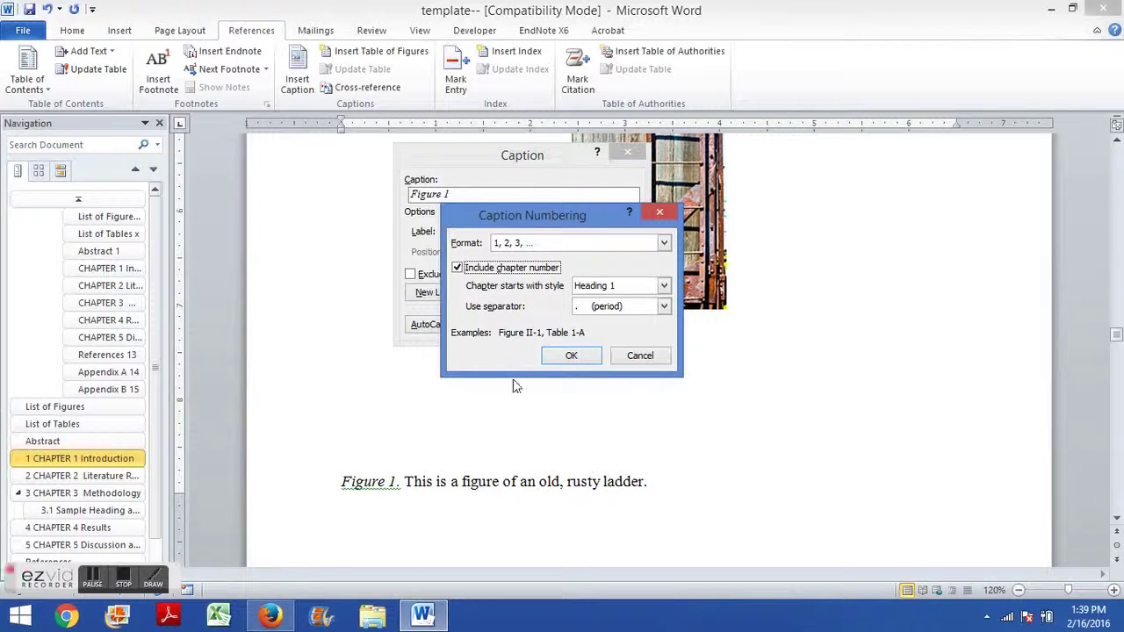
{"action": "left_click", "coordinate": [471, 270]}
{"action": "left_click", "coordinate": [474, 274]}
{"action": "left_click", "coordinate": [562, 357]}
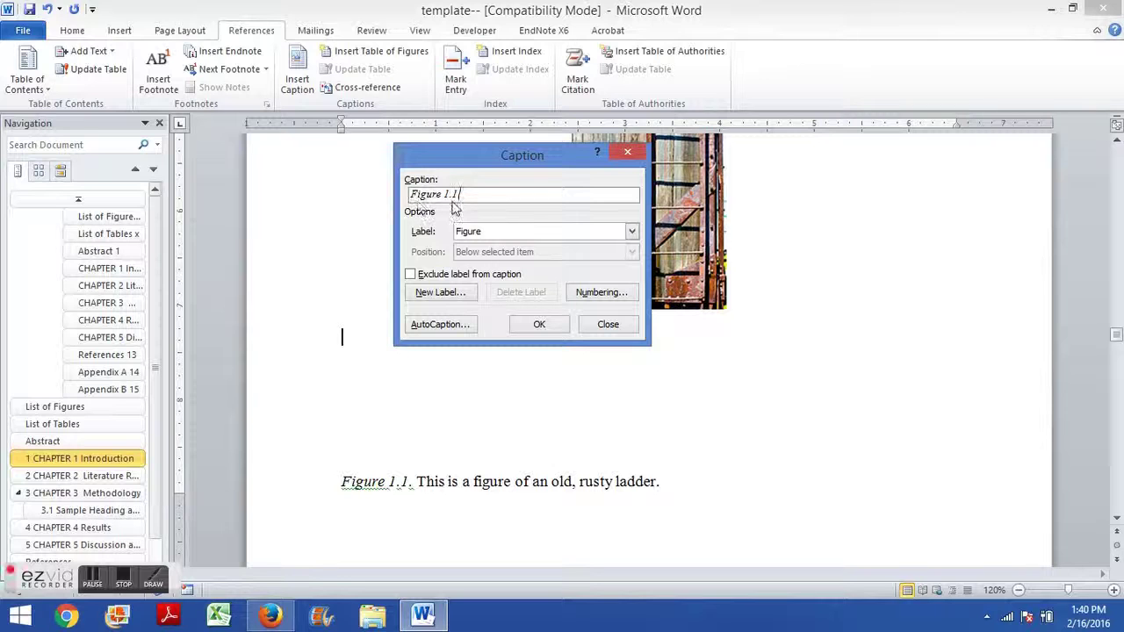
- Insert the Figure 1.1 caption below the ladder image and remove stray characters after its number
{"action": "left_click", "coordinate": [539, 326]}
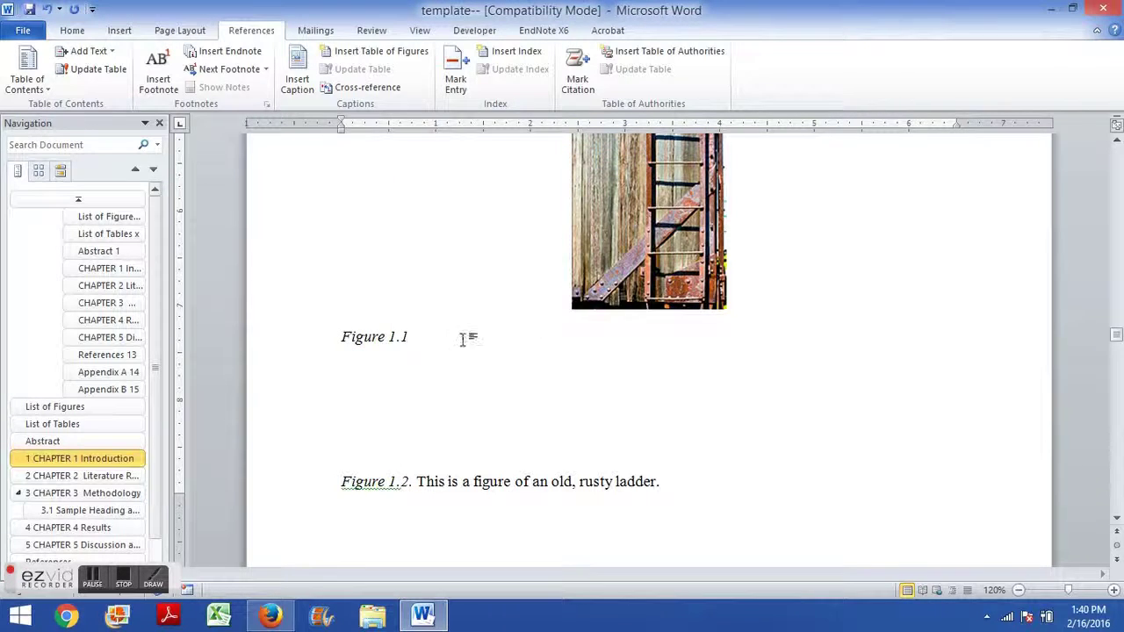
{"action": "left_click", "coordinate": [338, 338]}
{"action": "left_click_drag", "start_coordinate": [343, 338], "coordinate": [409, 349]}
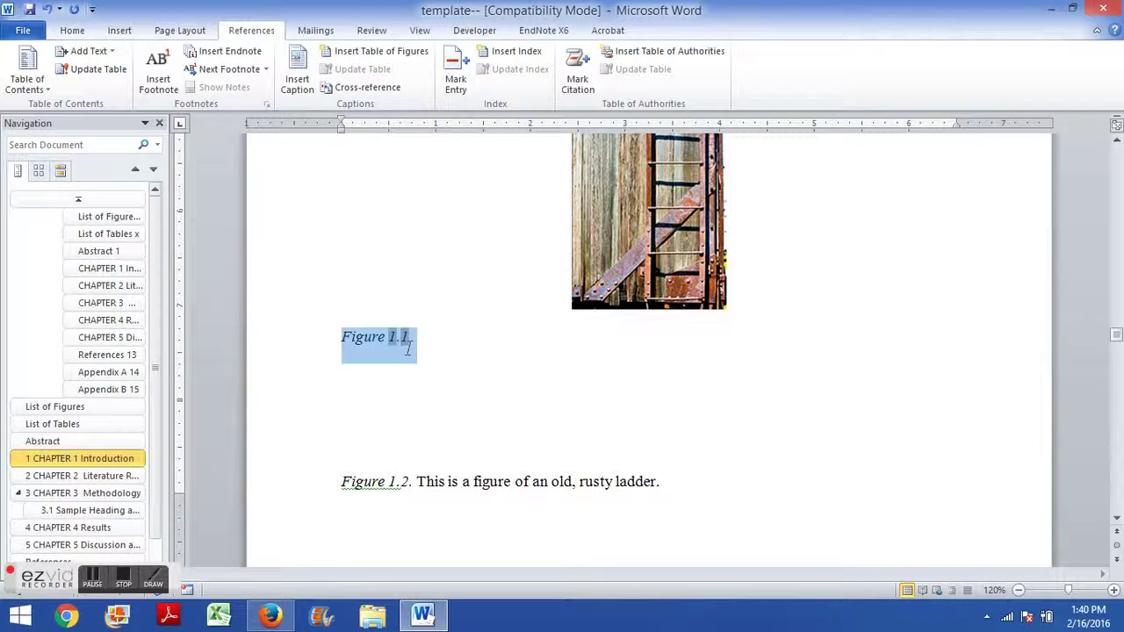
{"action": "left_click", "coordinate": [411, 339]}
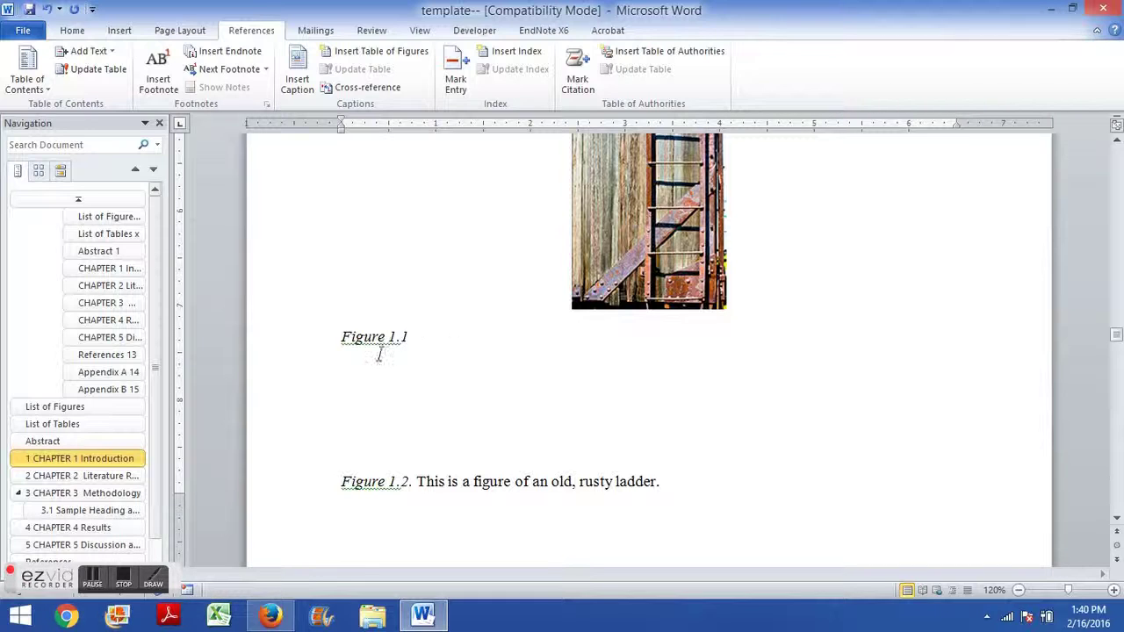
{"action": "type", "text": "dlkjfj"}
{"action": "key", "text": "BackSpace"}
- Type 'Your caption text here.' after the Figure 1.1 label
{"action": "left_click", "coordinate": [72, 30]}
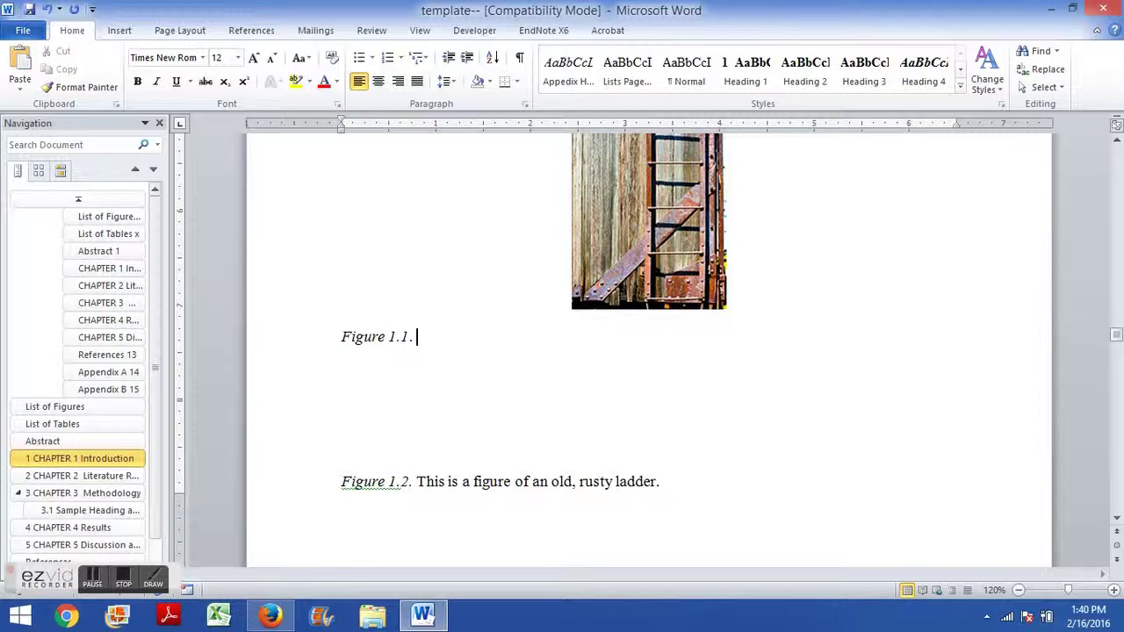
{"action": "type", "text": "Your captio"}
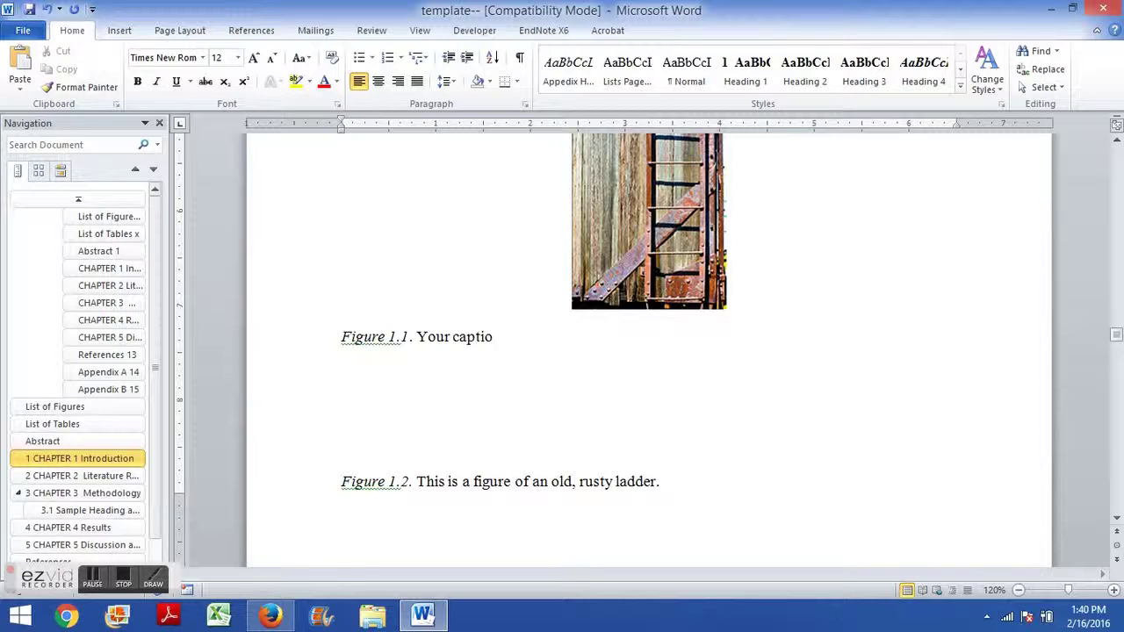
{"action": "type", "text": "n text here."}
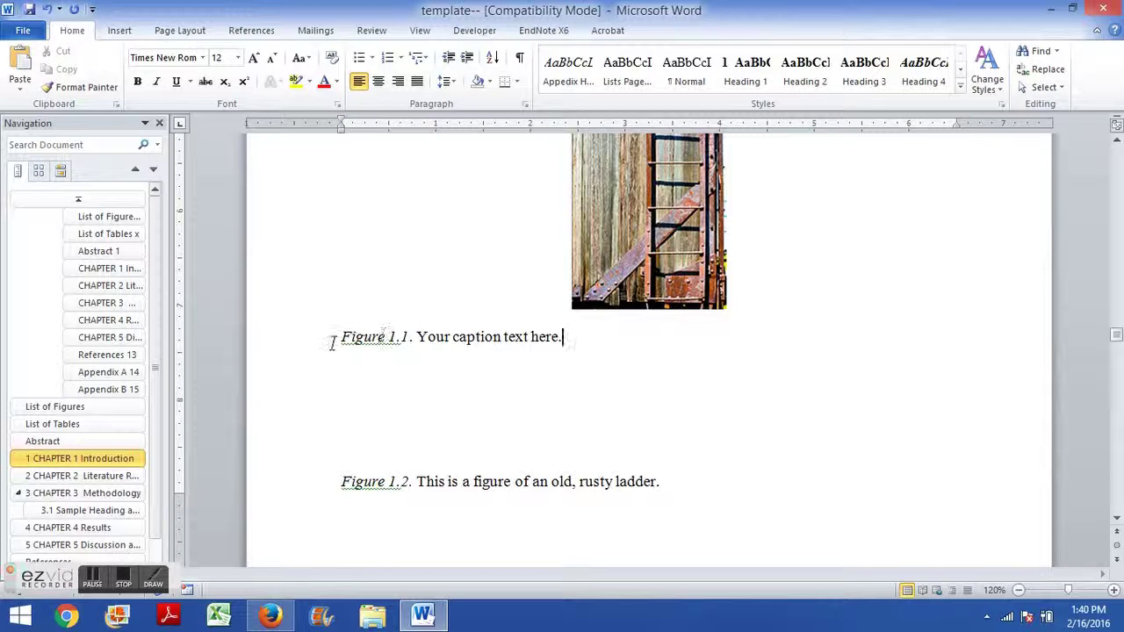
{"action": "left_click_drag", "start_coordinate": [334, 336], "coordinate": [413, 336]}
{"action": "left_click", "coordinate": [580, 338]}
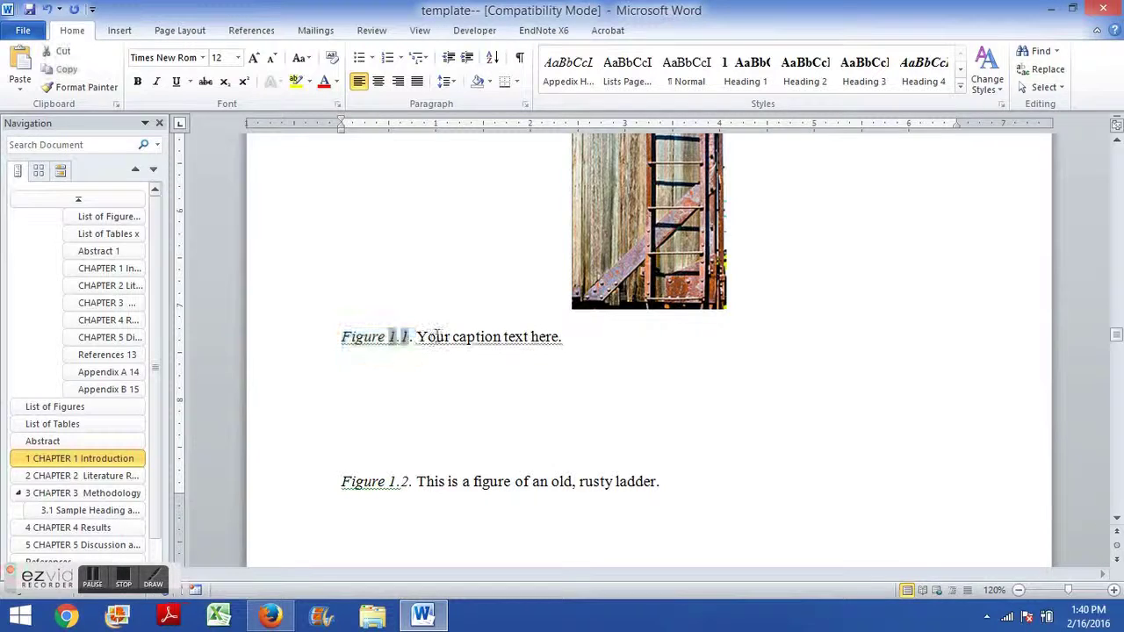
{"action": "left_click_drag", "start_coordinate": [580, 343], "coordinate": [416, 337]}
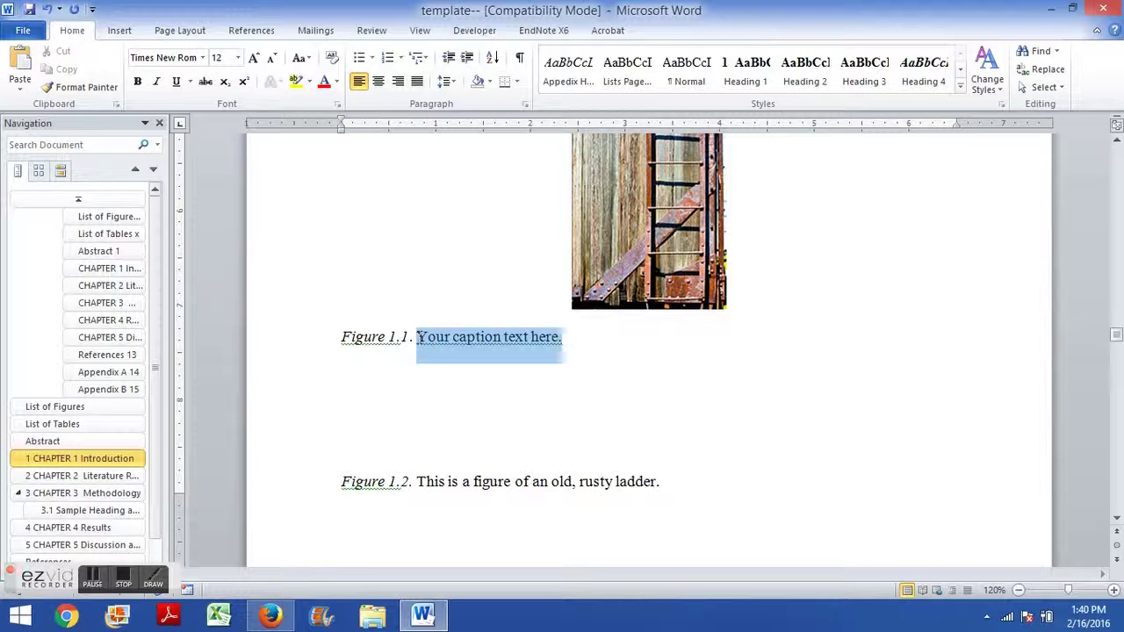
{"action": "left_click", "coordinate": [410, 394]}
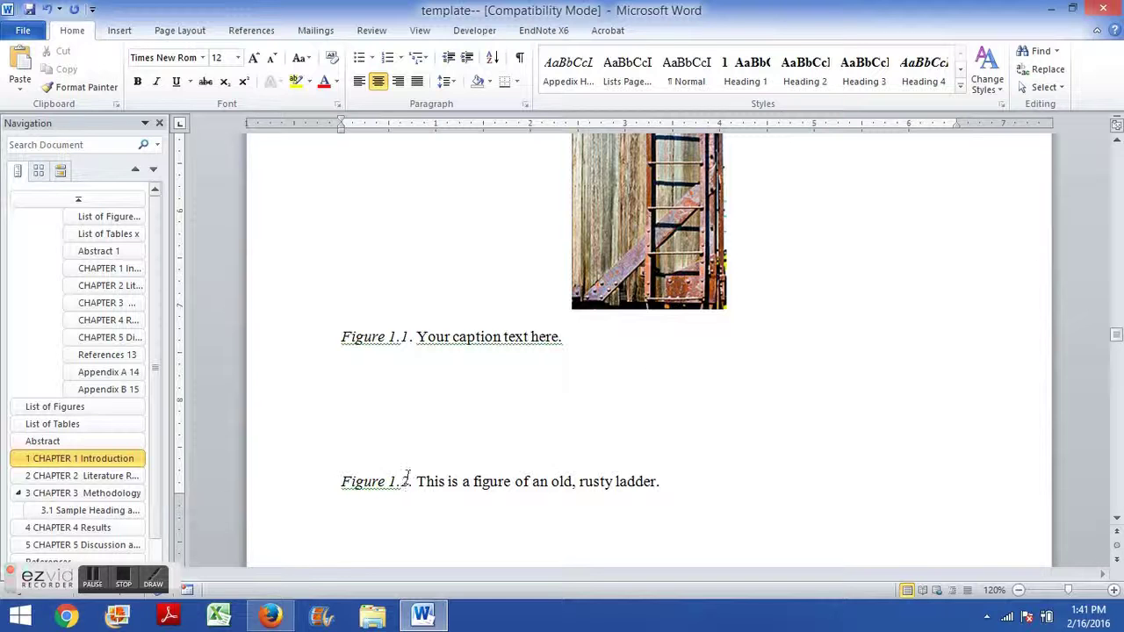
- Scroll down through the document to review the chapter figure captions
{"action": "left_click", "coordinate": [425, 415]}
{"action": "scroll", "coordinate": [477, 442], "scroll_direction": "up", "scroll_amount": 4}
{"action": "scroll", "coordinate": [451, 427], "scroll_direction": "down", "scroll_amount": 4}
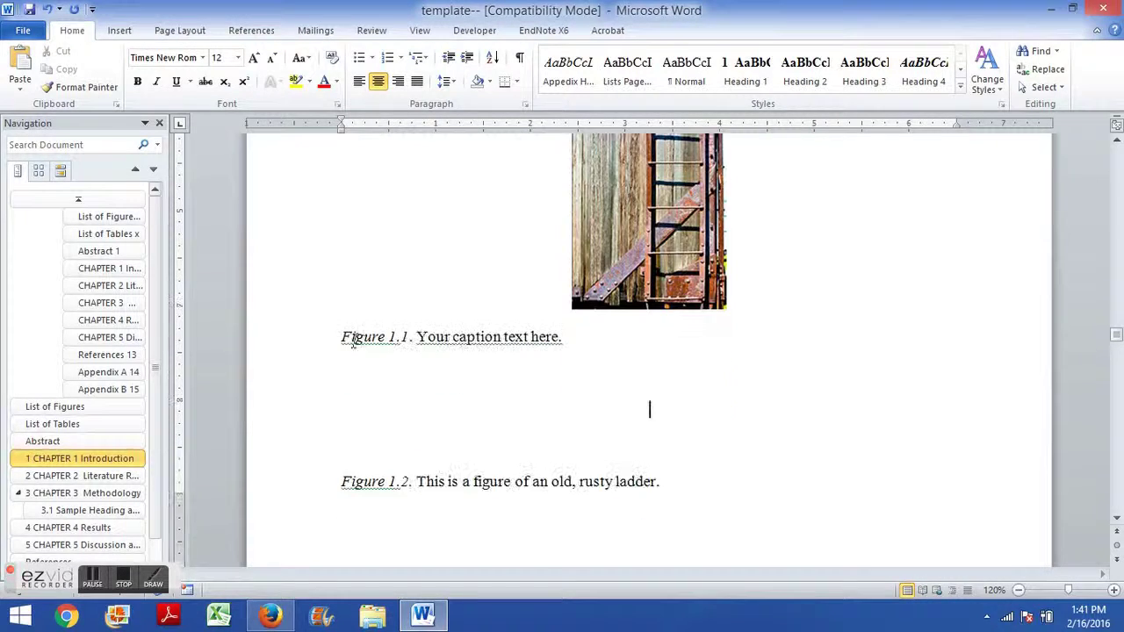
{"action": "scroll", "coordinate": [488, 355], "scroll_direction": "down", "scroll_amount": 6}
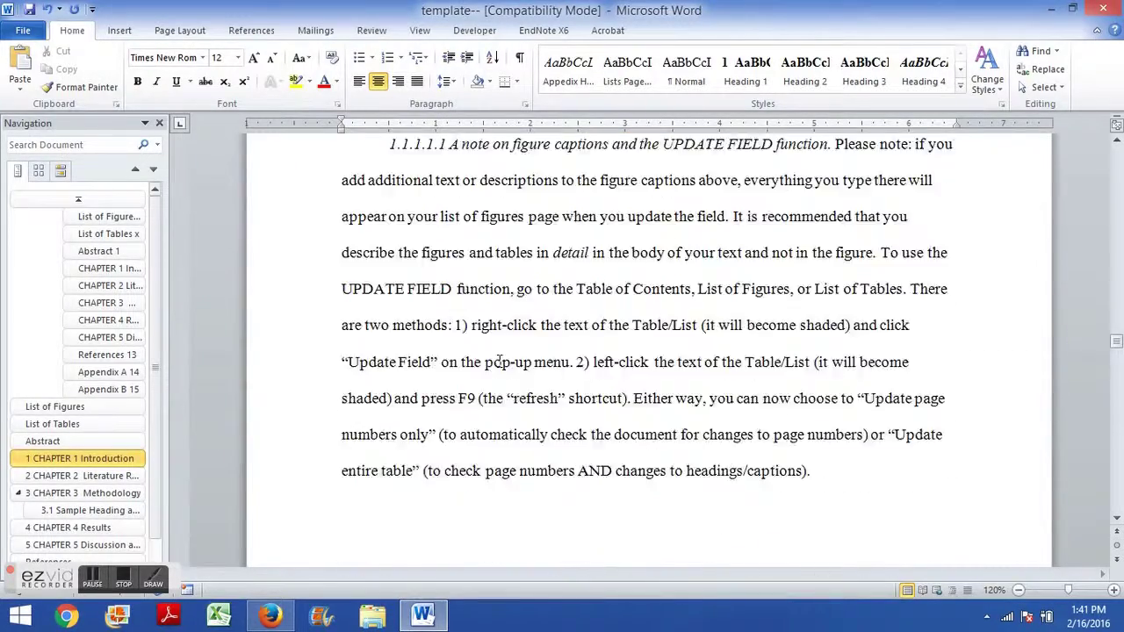
{"action": "scroll", "coordinate": [499, 361], "scroll_direction": "down", "scroll_amount": 15}
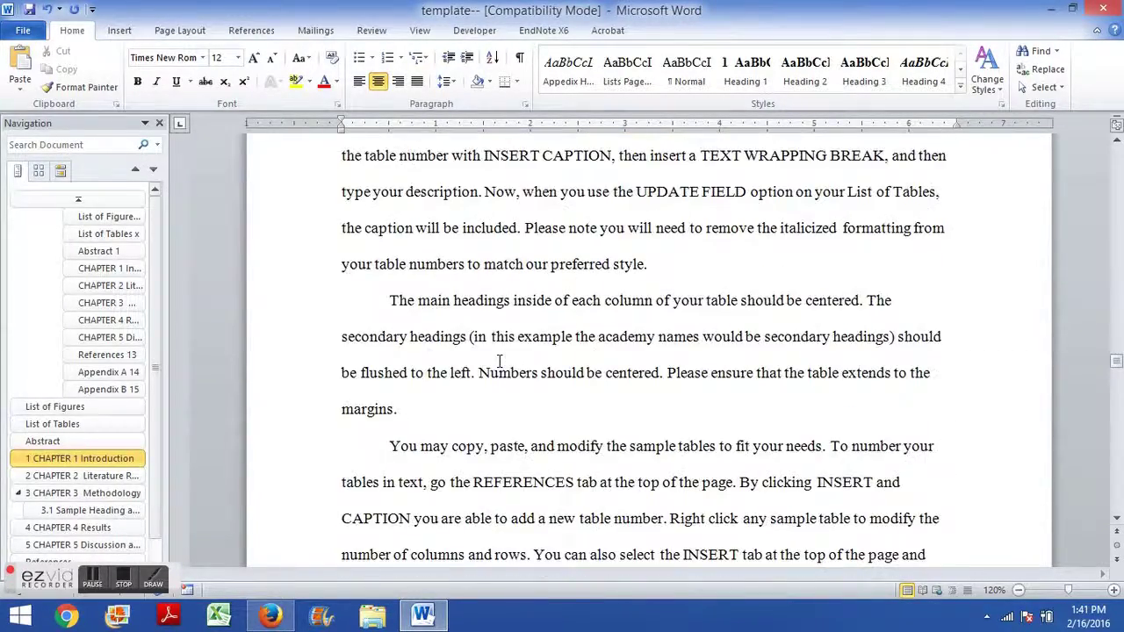
{"action": "scroll", "coordinate": [499, 361], "scroll_direction": "down", "scroll_amount": 20}
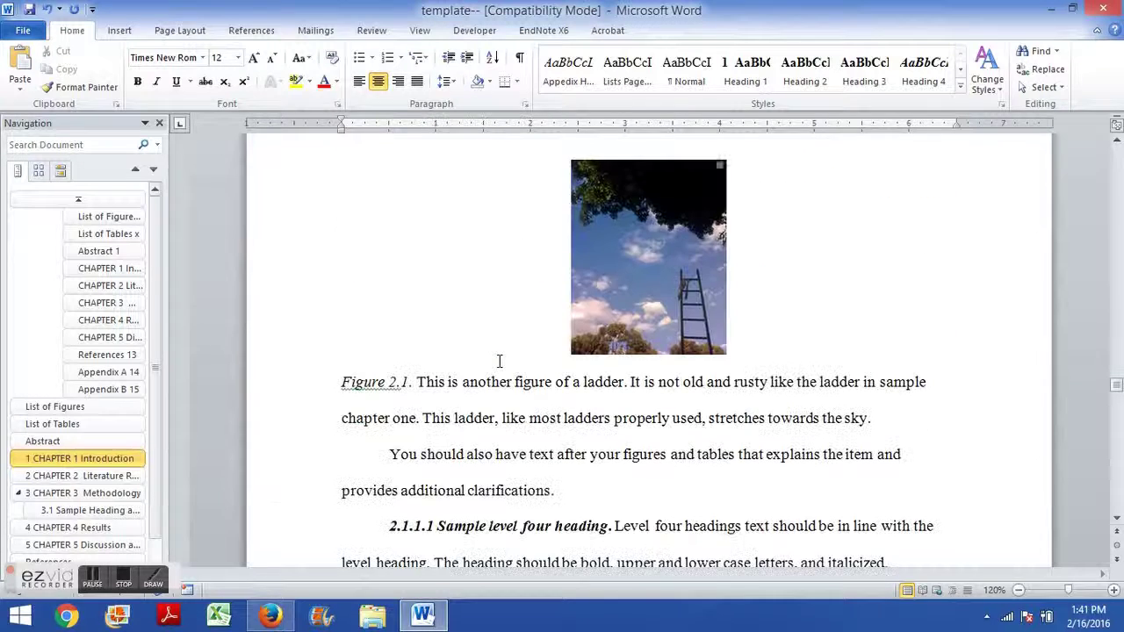
{"action": "scroll", "coordinate": [498, 361], "scroll_direction": "down", "scroll_amount": 3}
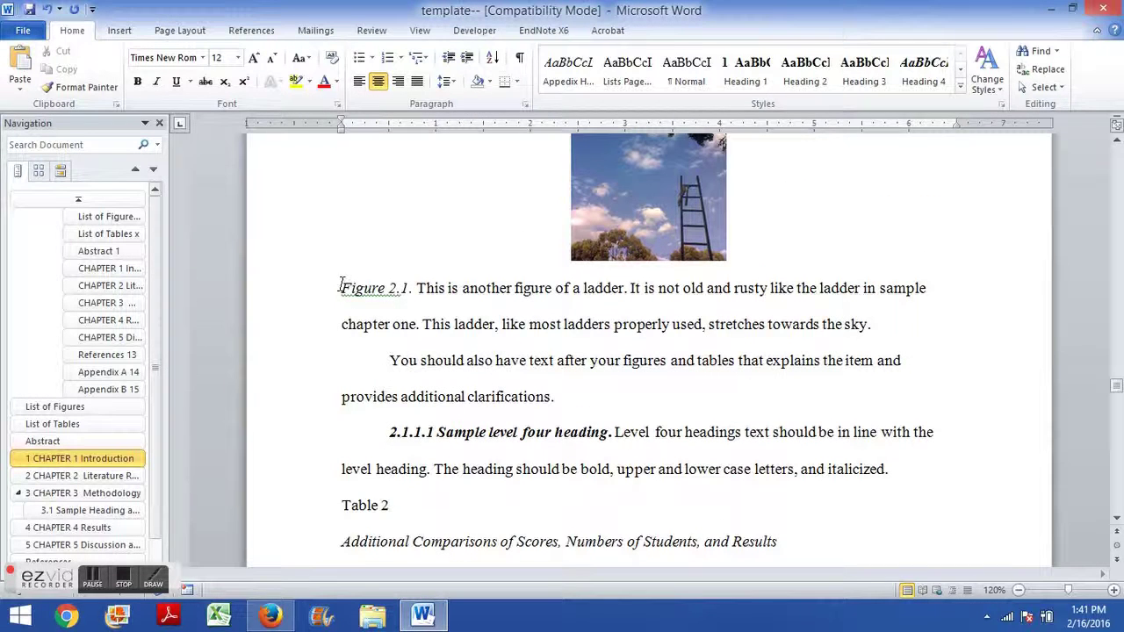
- Select and inspect the Figure 2.1 caption text, then move to the References commands
{"action": "left_click_drag", "start_coordinate": [340, 288], "coordinate": [873, 326]}
{"action": "left_click", "coordinate": [441, 324]}
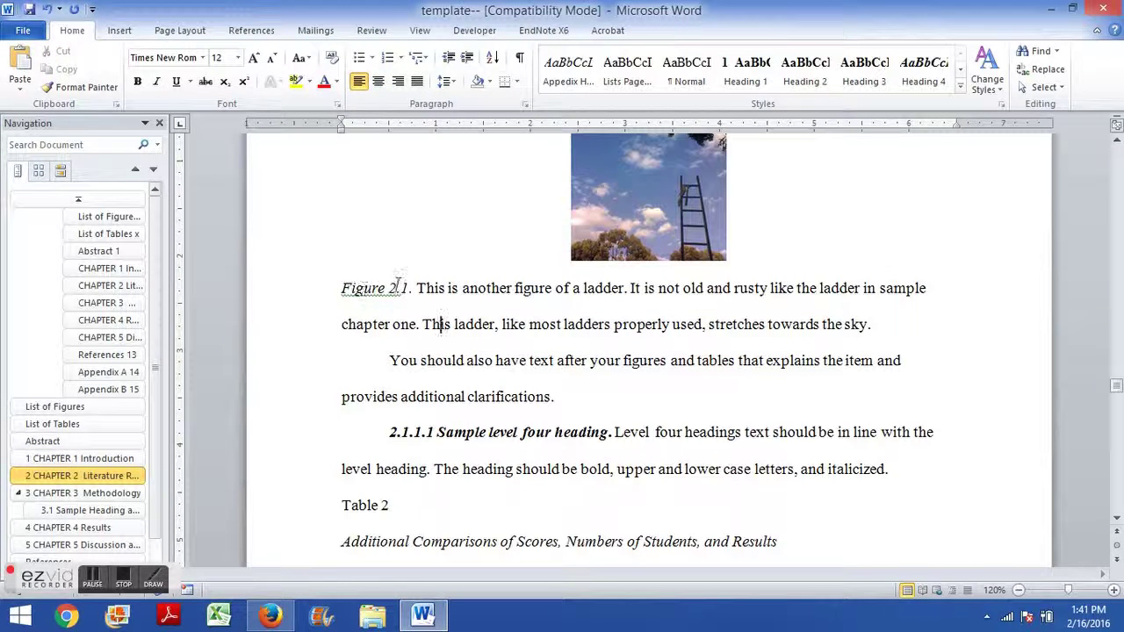
{"action": "scroll", "coordinate": [495, 359], "scroll_direction": "down", "scroll_amount": 10}
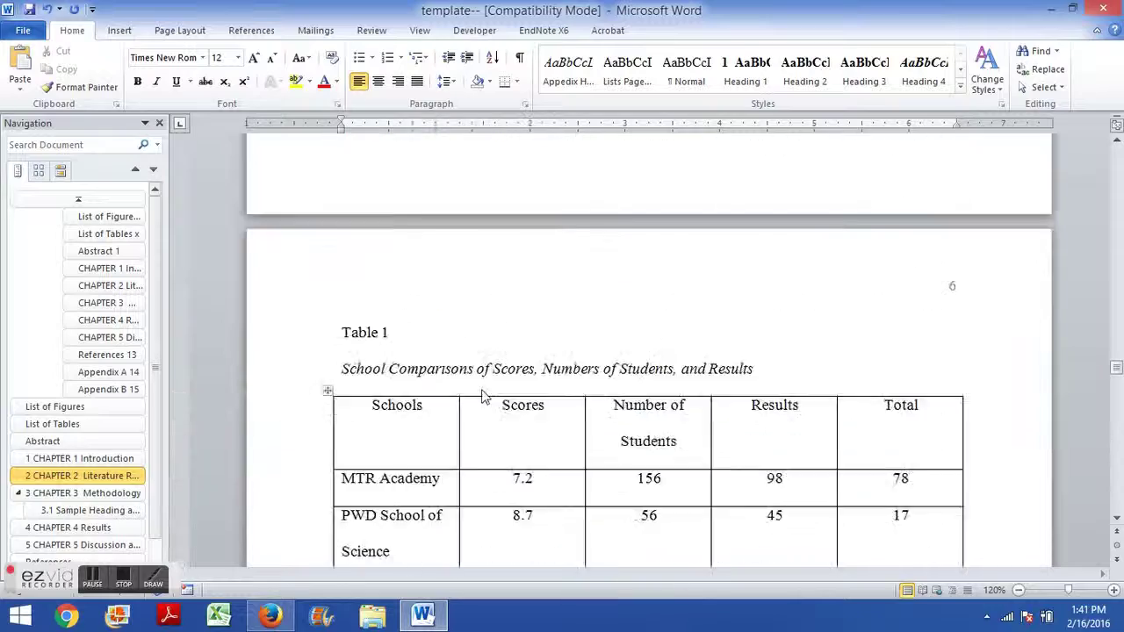
{"action": "scroll", "coordinate": [482, 395], "scroll_direction": "up", "scroll_amount": 20}
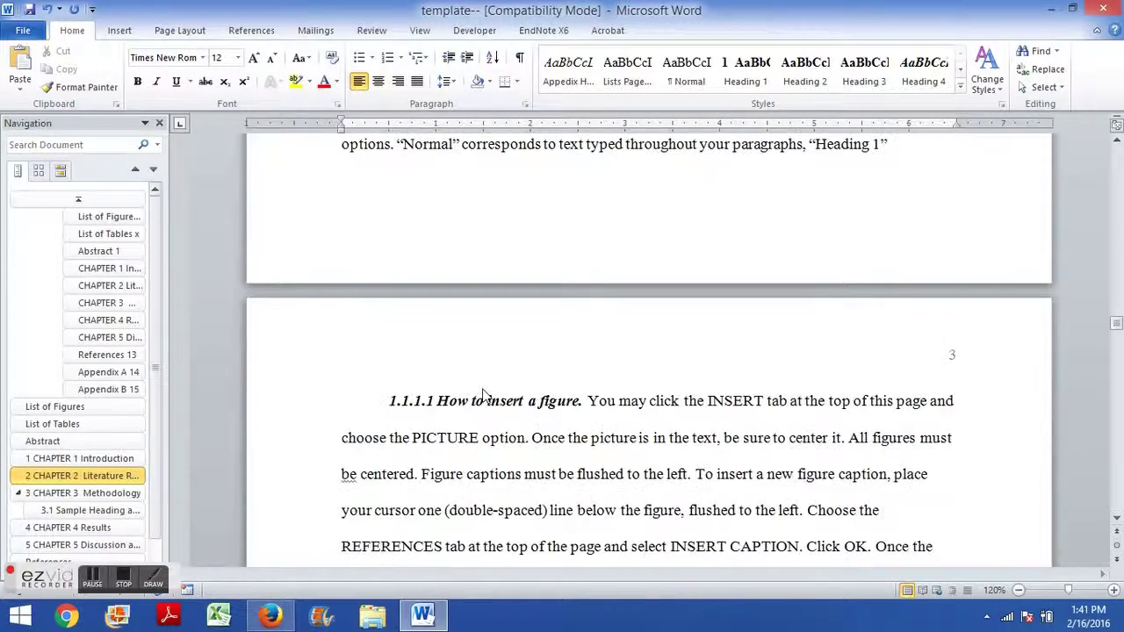
{"action": "scroll", "coordinate": [483, 391], "scroll_direction": "down", "scroll_amount": 10}
{"action": "left_click", "coordinate": [251, 31]}
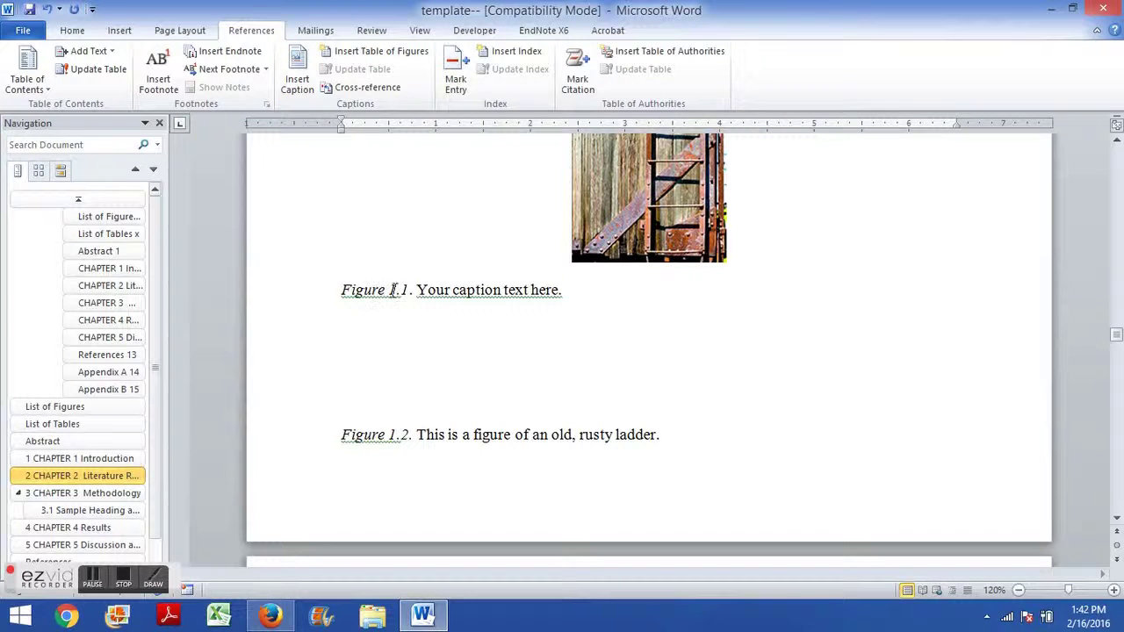
- Update the entire List of Figures so it lists Figures 1.1, 1.2, 2.1, 3.1 and 4.1
{"action": "left_click", "coordinate": [92, 408]}
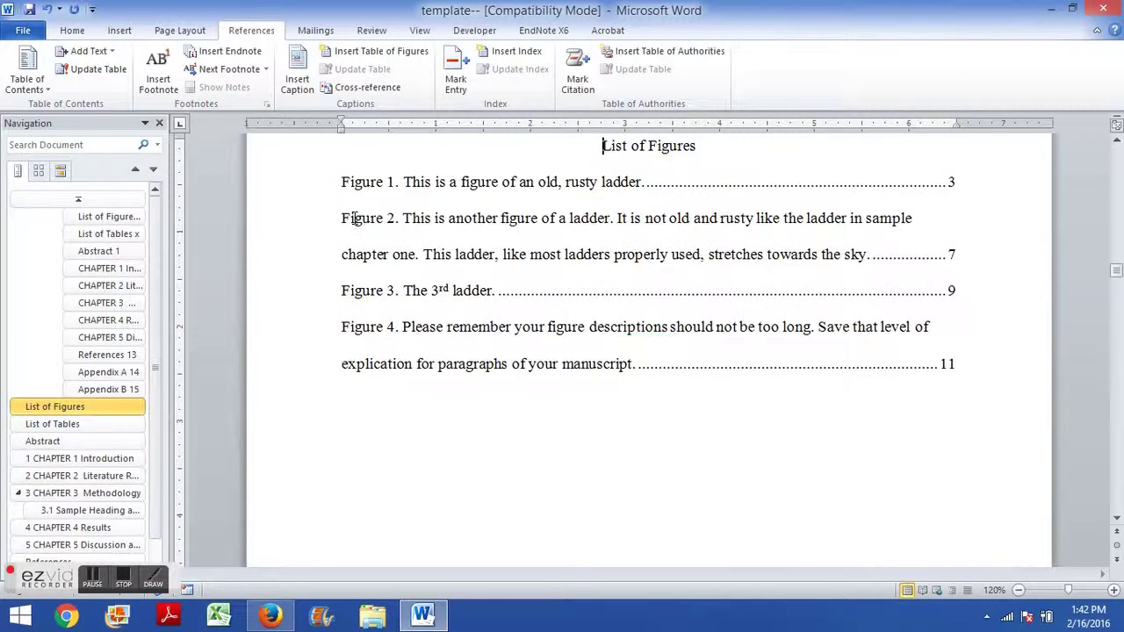
{"action": "left_click", "coordinate": [354, 219]}
{"action": "right_click", "coordinate": [396, 219]}
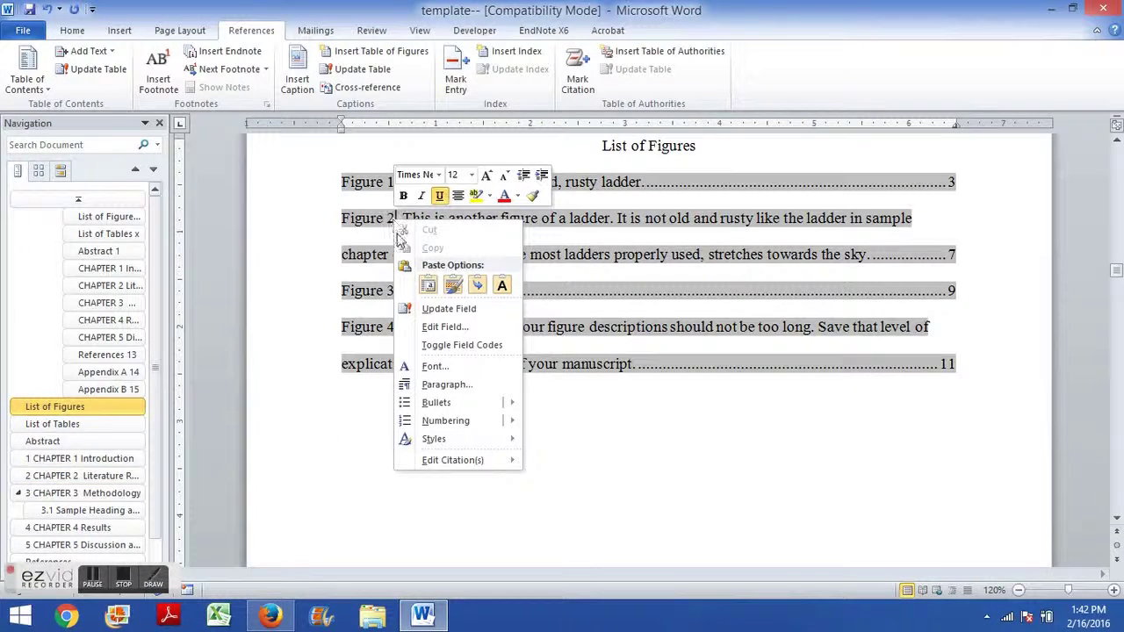
{"action": "left_click", "coordinate": [458, 309]}
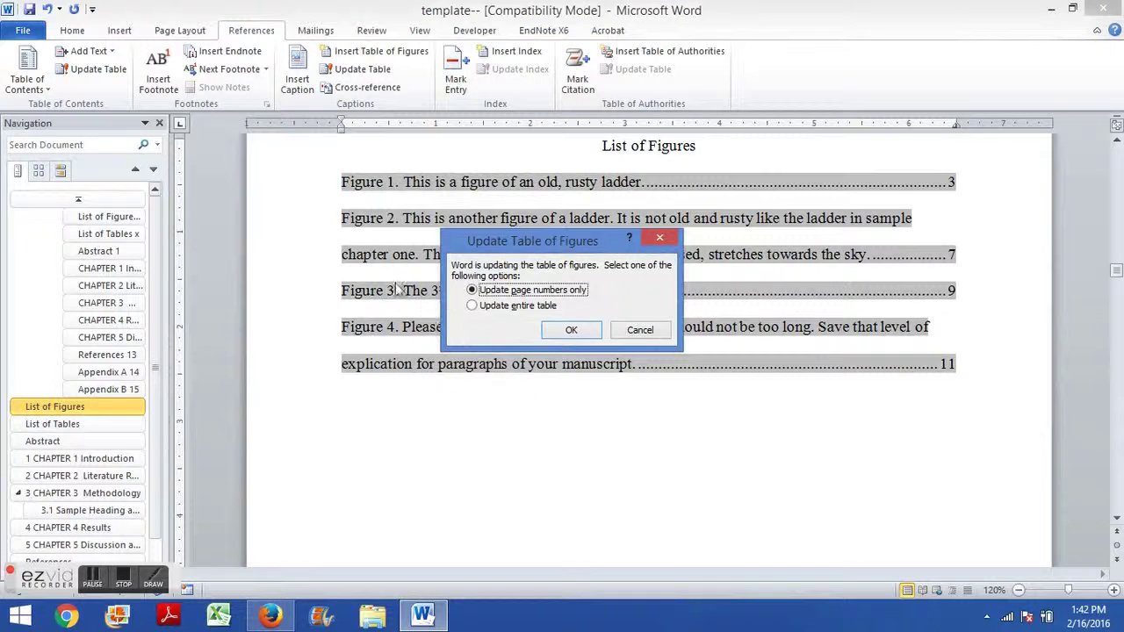
{"action": "left_click", "coordinate": [489, 306]}
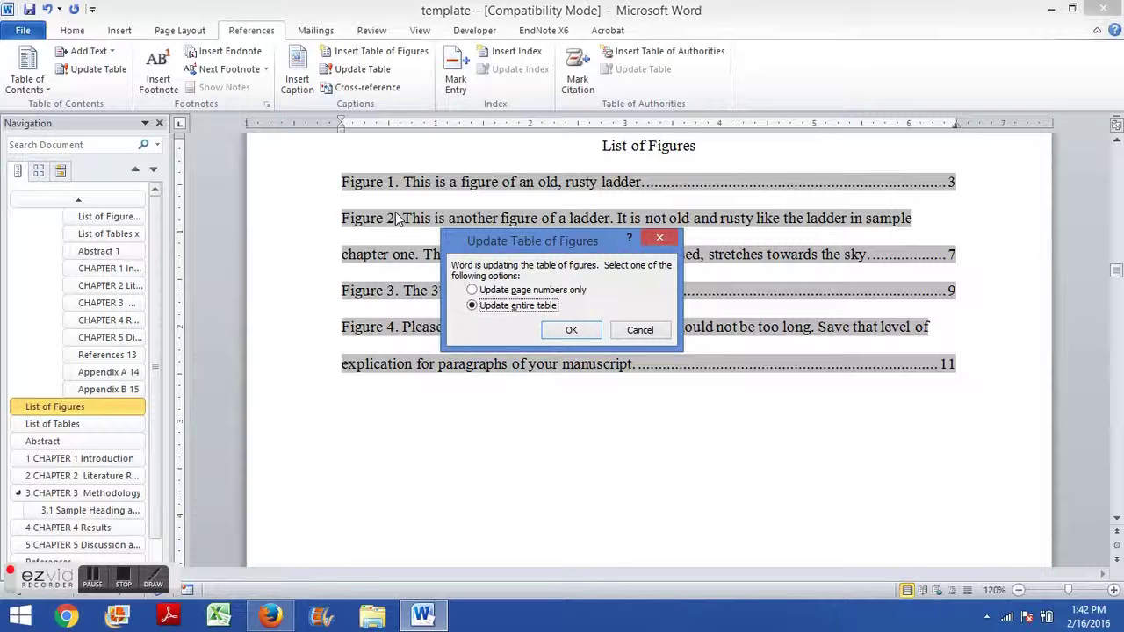
{"action": "left_click", "coordinate": [569, 332]}
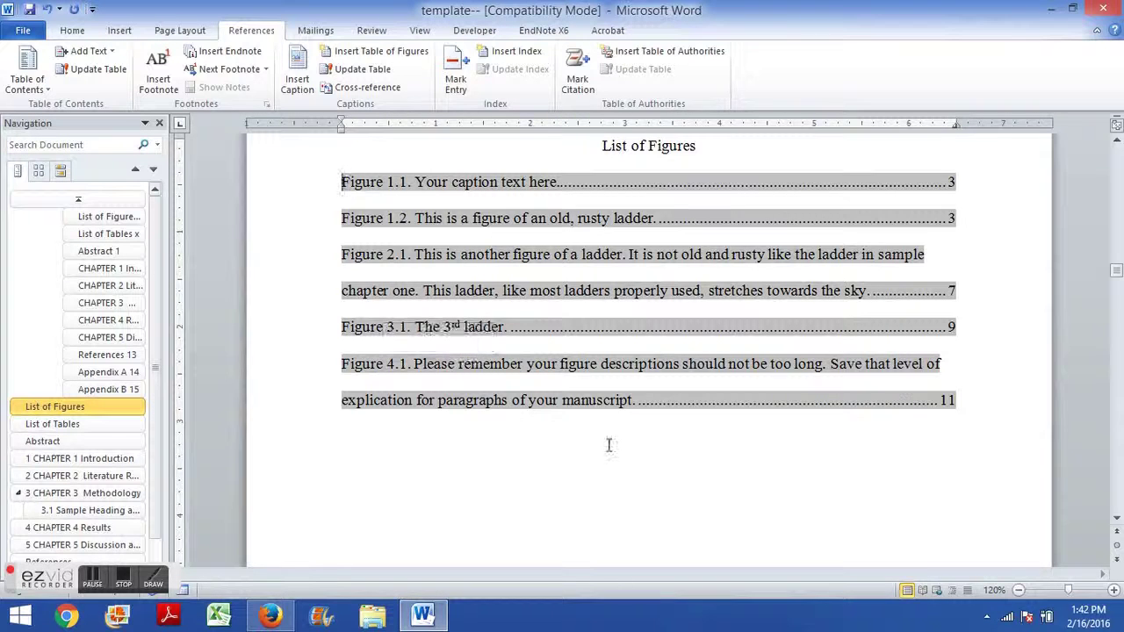
- Select the 'Figure 1.1. Your caption text here.' caption and left-align it with Ctrl+L
{"action": "left_click", "coordinate": [444, 188], "text": "ctrl"}
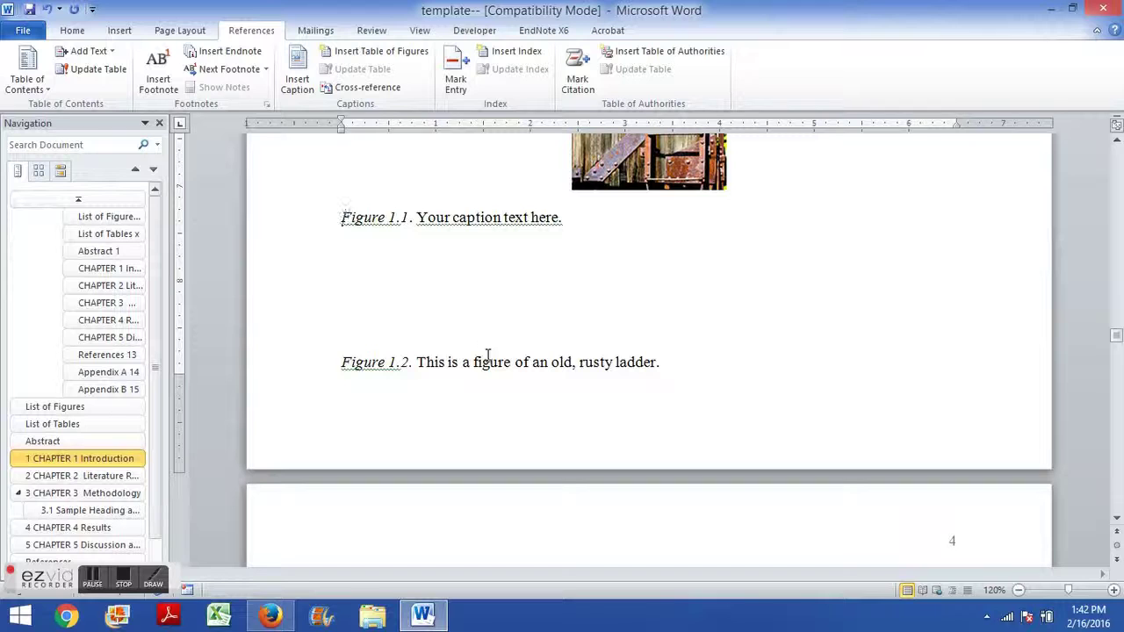
{"action": "scroll", "coordinate": [486, 357], "scroll_direction": "up", "scroll_amount": 3}
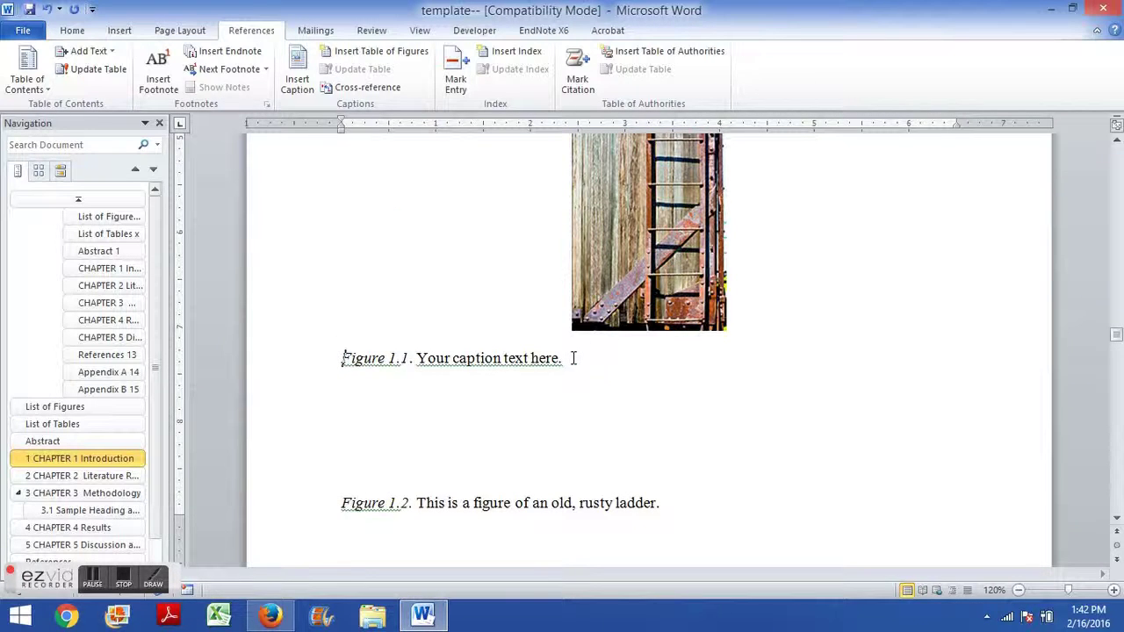
{"action": "left_click_drag", "start_coordinate": [567, 358], "coordinate": [267, 375]}
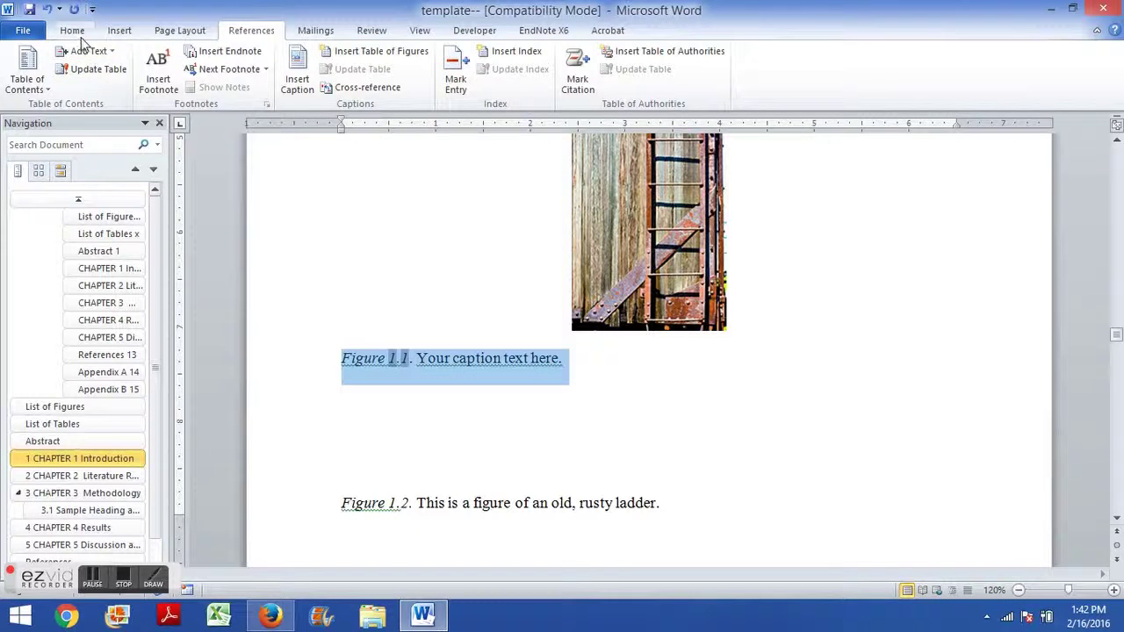
{"action": "left_click", "coordinate": [72, 30]}
{"action": "left_click", "coordinate": [377, 81]}
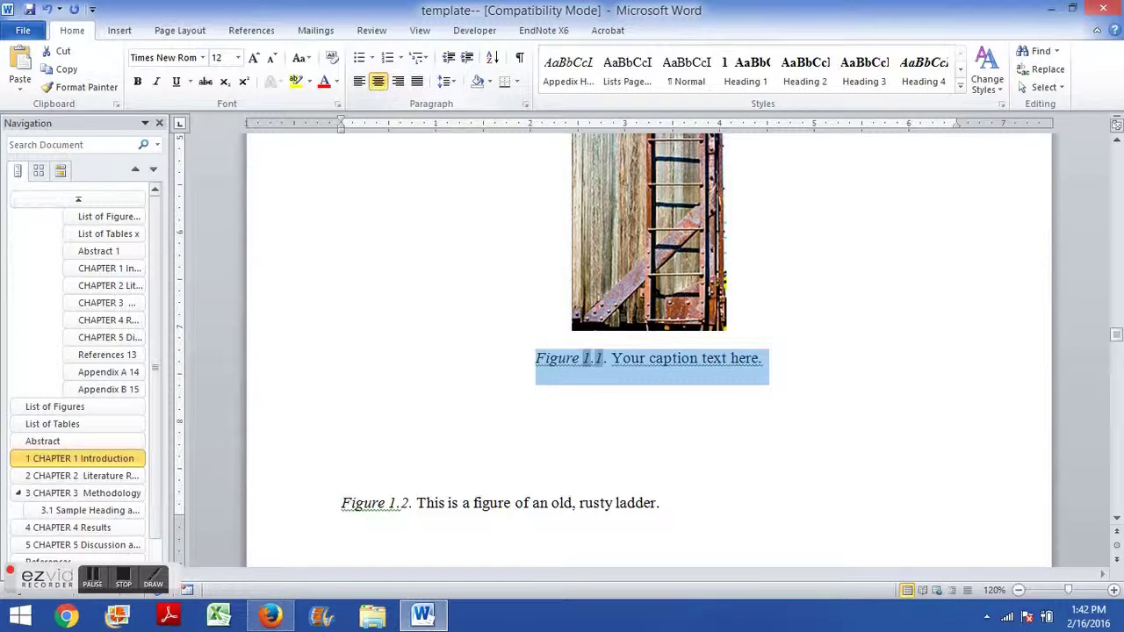
{"action": "scroll", "coordinate": [534, 362], "scroll_direction": "up", "scroll_amount": 4}
{"action": "scroll", "coordinate": [532, 360], "scroll_direction": "down", "scroll_amount": 3}
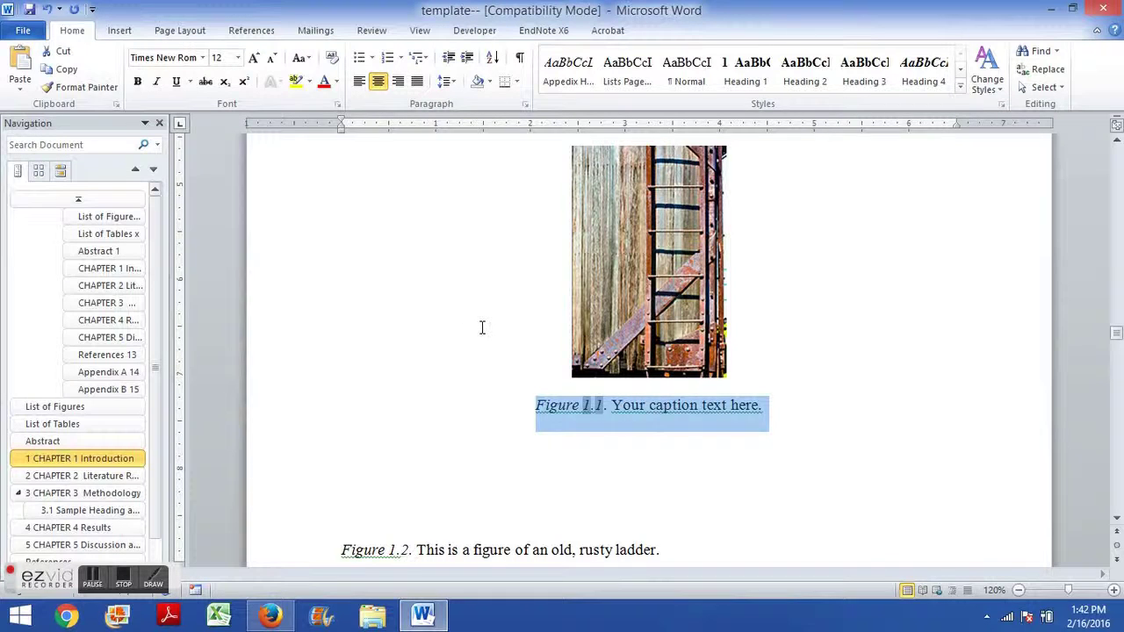
{"action": "key", "text": "ctrl+l"}
{"action": "left_click", "coordinate": [424, 440]}
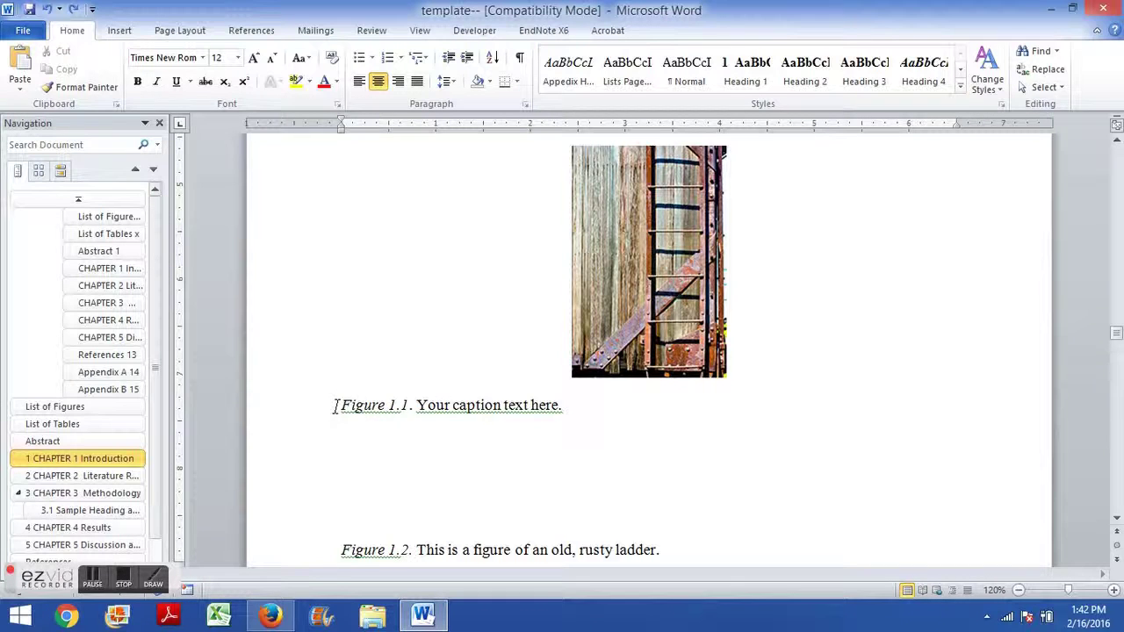
{"action": "left_click_drag", "start_coordinate": [334, 406], "coordinate": [413, 411]}
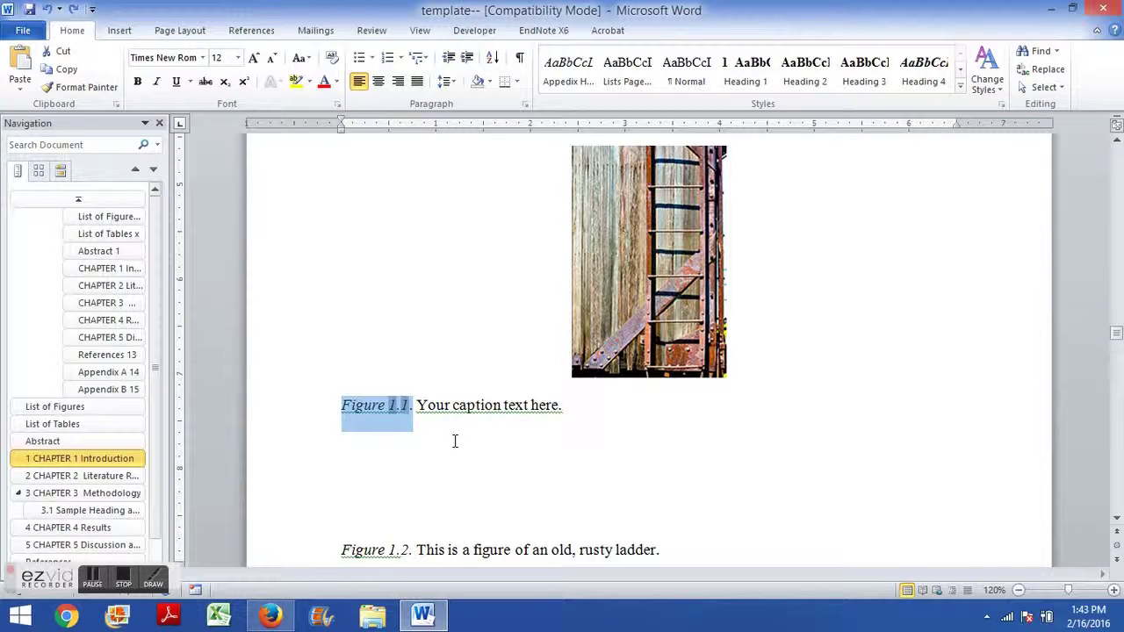
- Scroll to page 6's Table 1 and select its label and School Comparisons caption
{"action": "scroll", "coordinate": [487, 474], "scroll_direction": "down", "scroll_amount": 10}
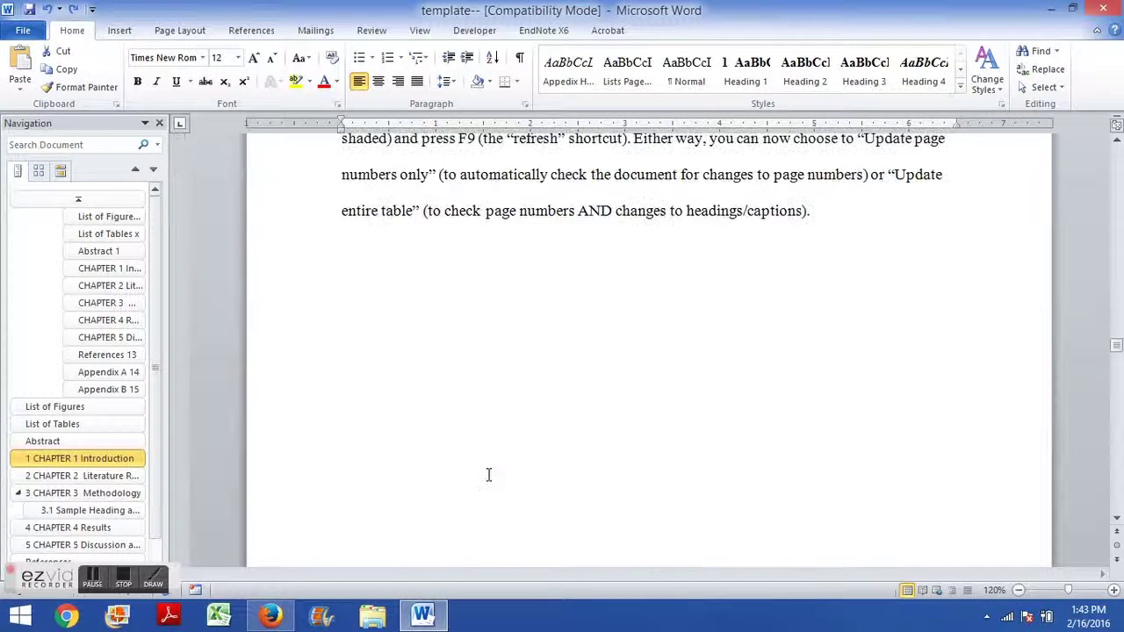
{"action": "scroll", "coordinate": [488, 475], "scroll_direction": "down", "scroll_amount": 12}
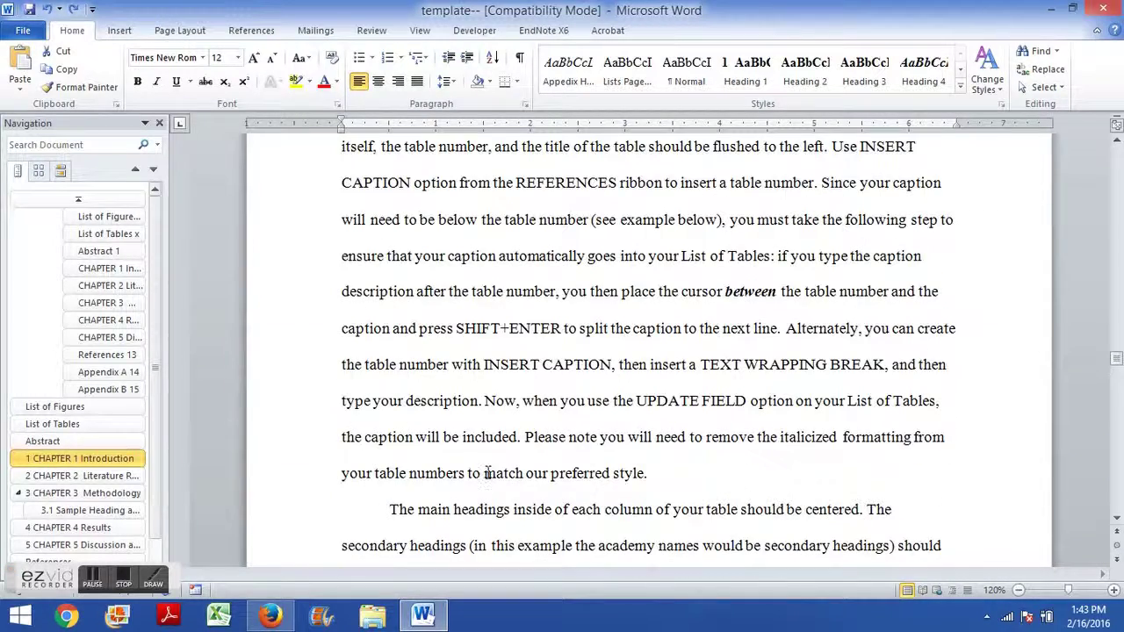
{"action": "scroll", "coordinate": [488, 474], "scroll_direction": "down", "scroll_amount": 7}
{"action": "scroll", "coordinate": [485, 471], "scroll_direction": "down", "scroll_amount": 3}
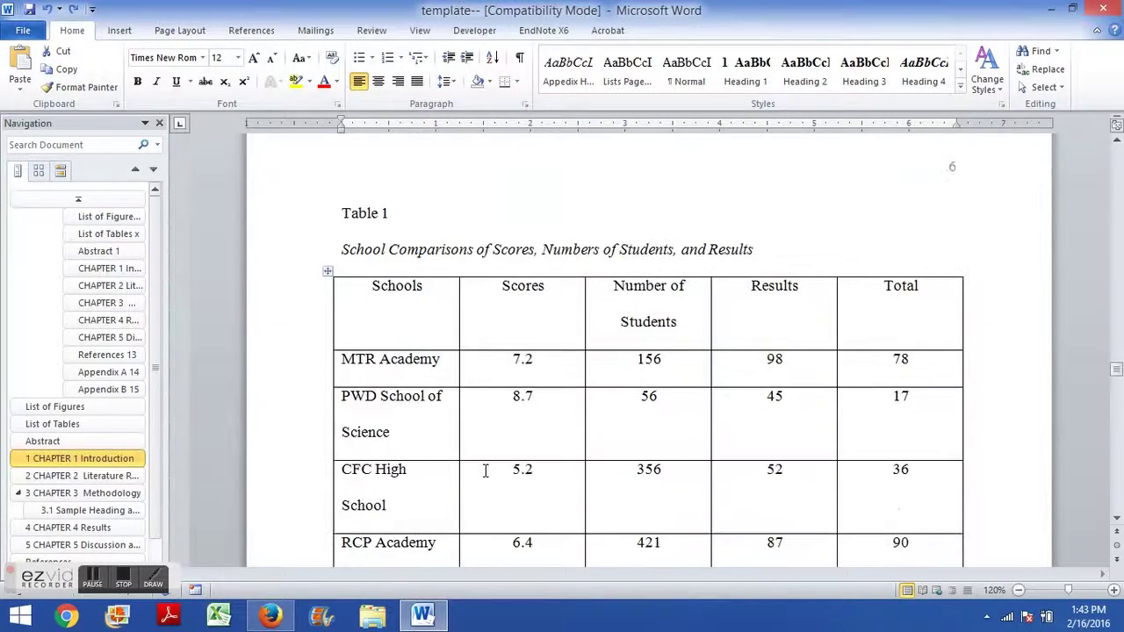
{"action": "scroll", "coordinate": [488, 454], "scroll_direction": "up", "scroll_amount": 1}
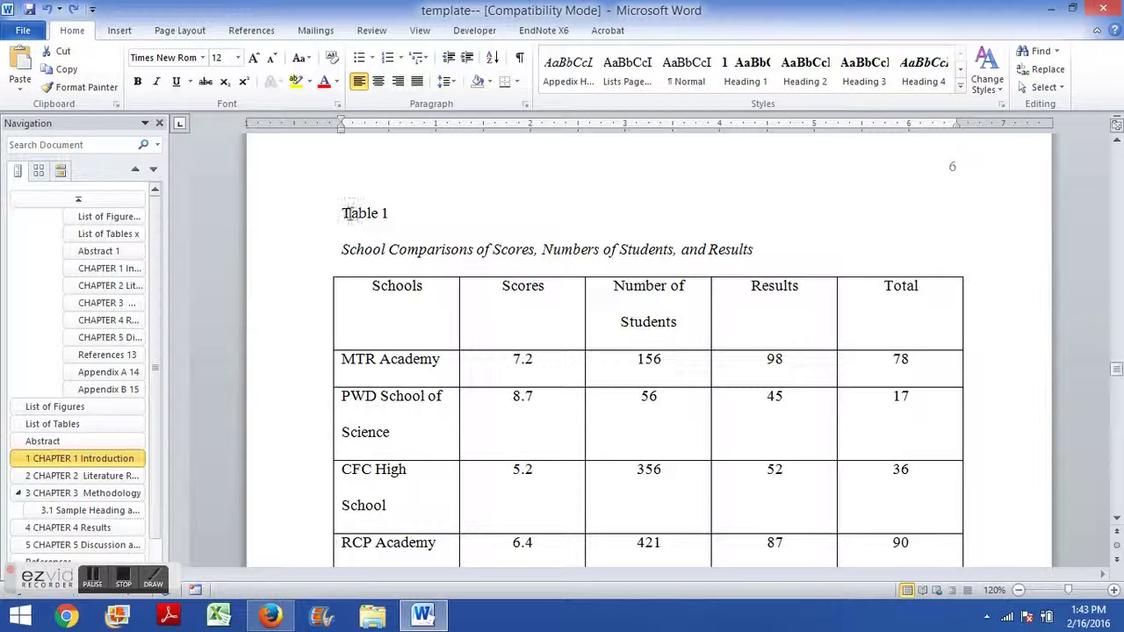
{"action": "left_click_drag", "start_coordinate": [346, 211], "coordinate": [740, 251]}
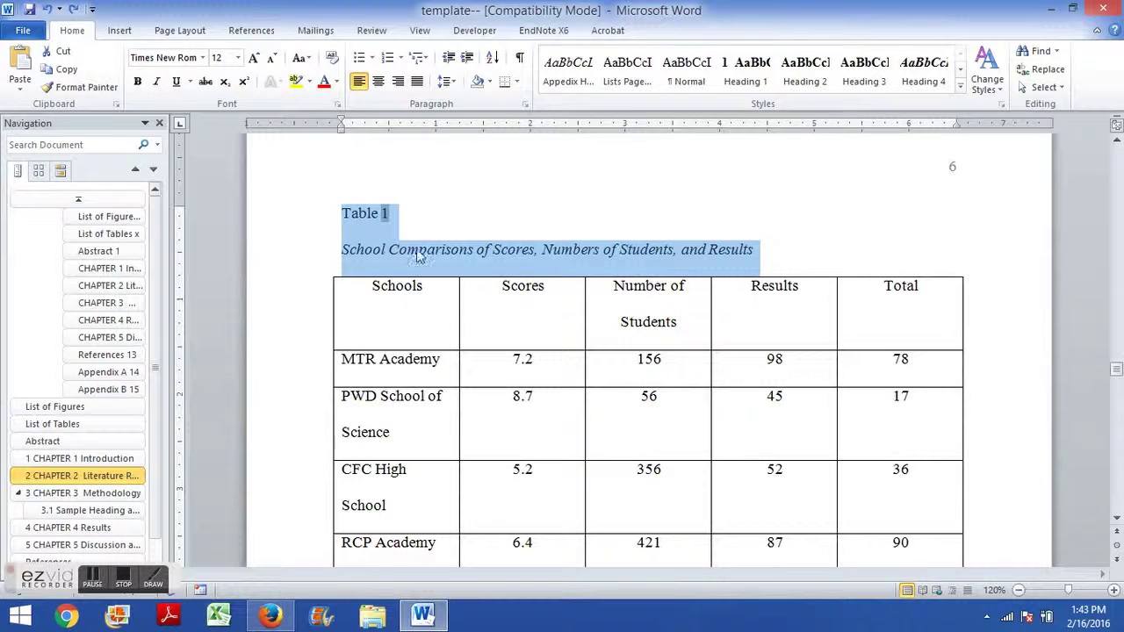
{"action": "left_click", "coordinate": [345, 249]}
{"action": "left_click", "coordinate": [372, 213]}
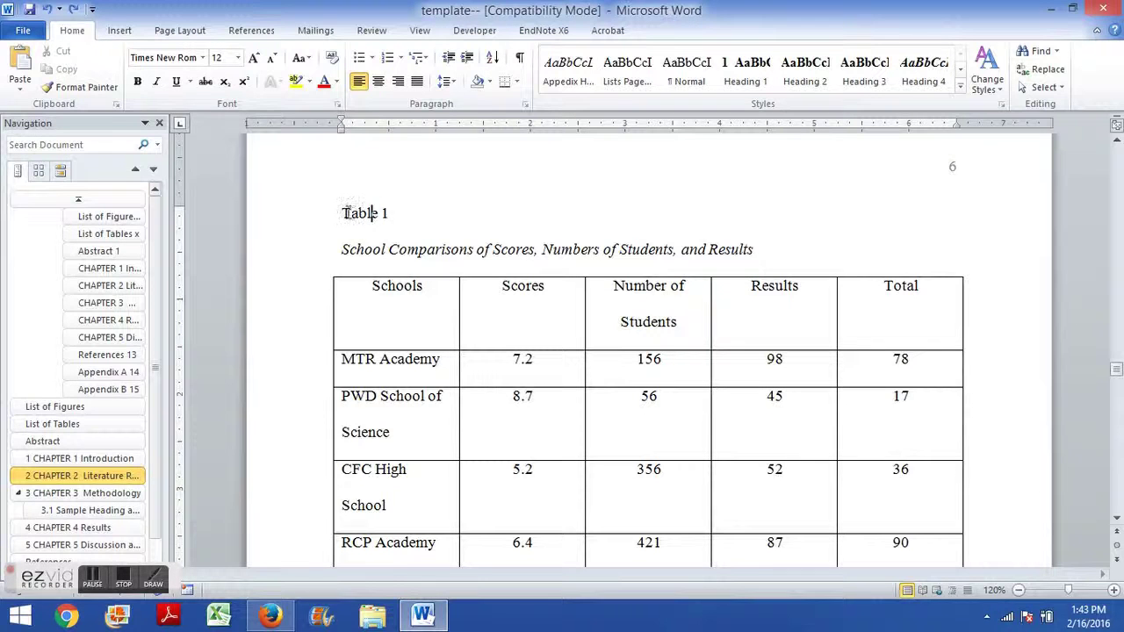
{"action": "left_click_drag", "start_coordinate": [347, 213], "coordinate": [386, 251]}
- Compare the formatting of the Table 1 label against its italic caption line
{"action": "left_click", "coordinate": [385, 250]}
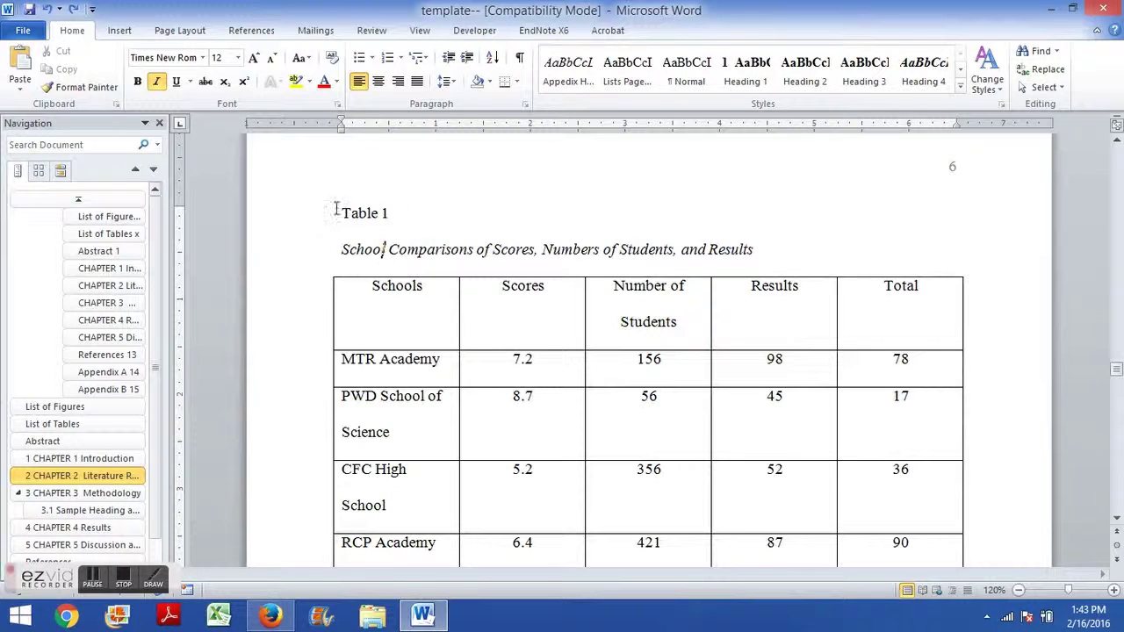
{"action": "left_click_drag", "start_coordinate": [342, 212], "coordinate": [394, 219]}
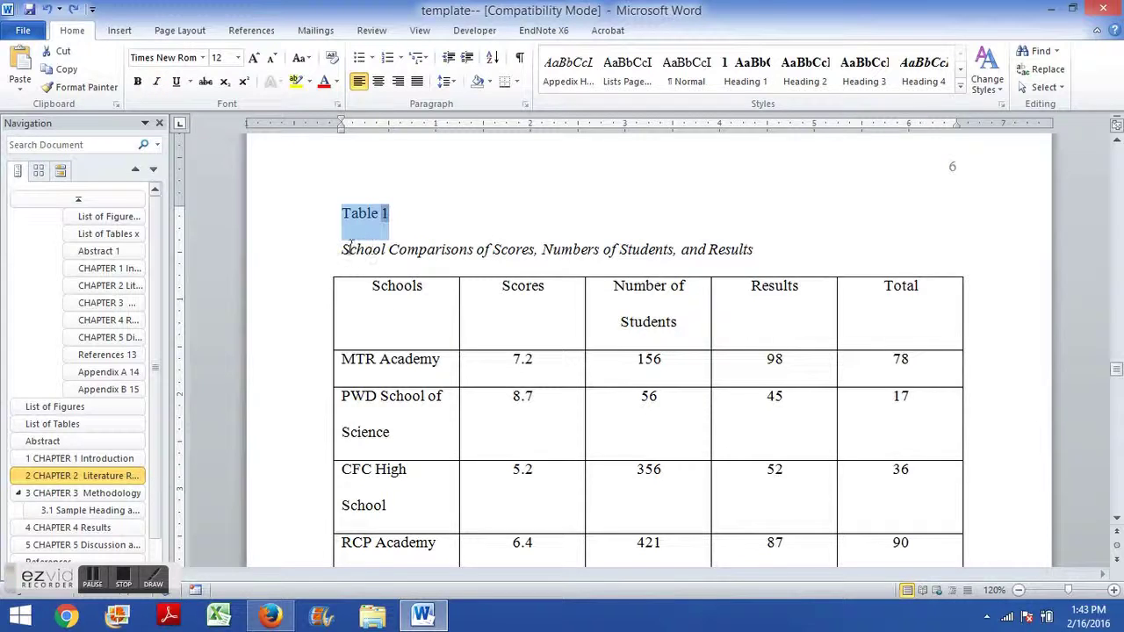
{"action": "left_click_drag", "start_coordinate": [342, 250], "coordinate": [752, 248]}
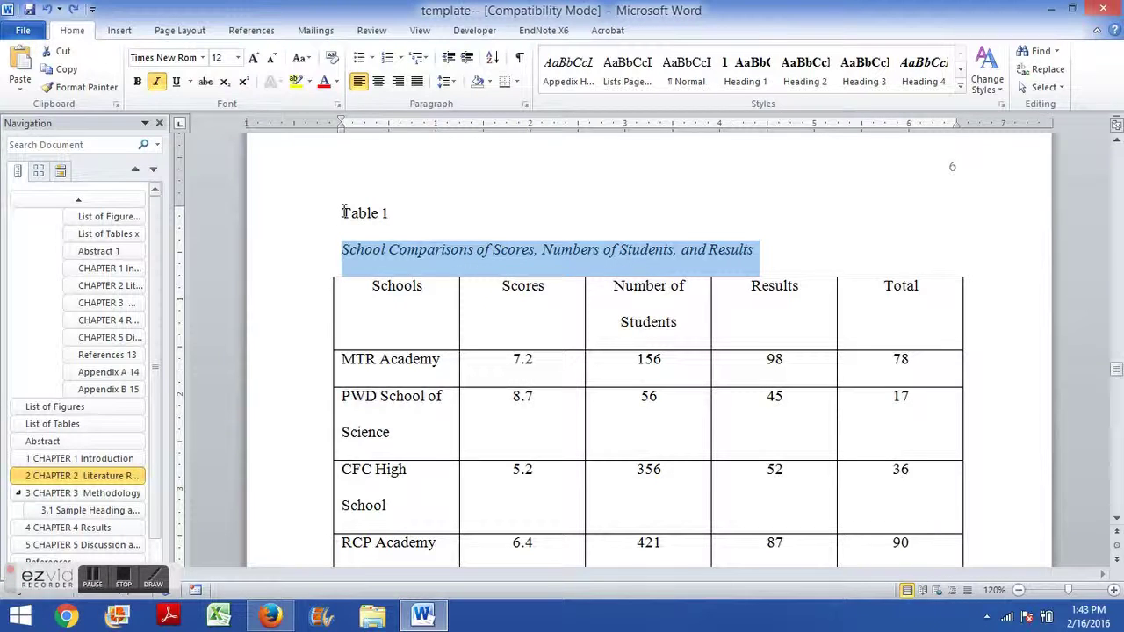
{"action": "left_click_drag", "start_coordinate": [343, 212], "coordinate": [386, 216]}
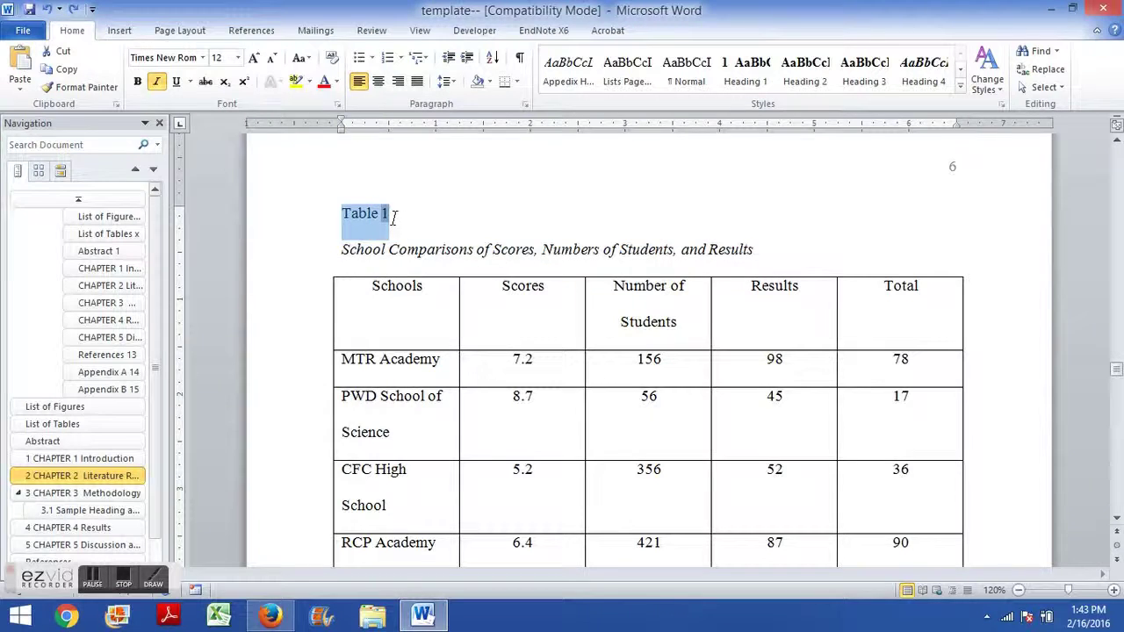
{"action": "left_click_drag", "start_coordinate": [342, 250], "coordinate": [433, 241]}
{"action": "left_click", "coordinate": [433, 241]}
{"action": "triple_click", "coordinate": [747, 250]}
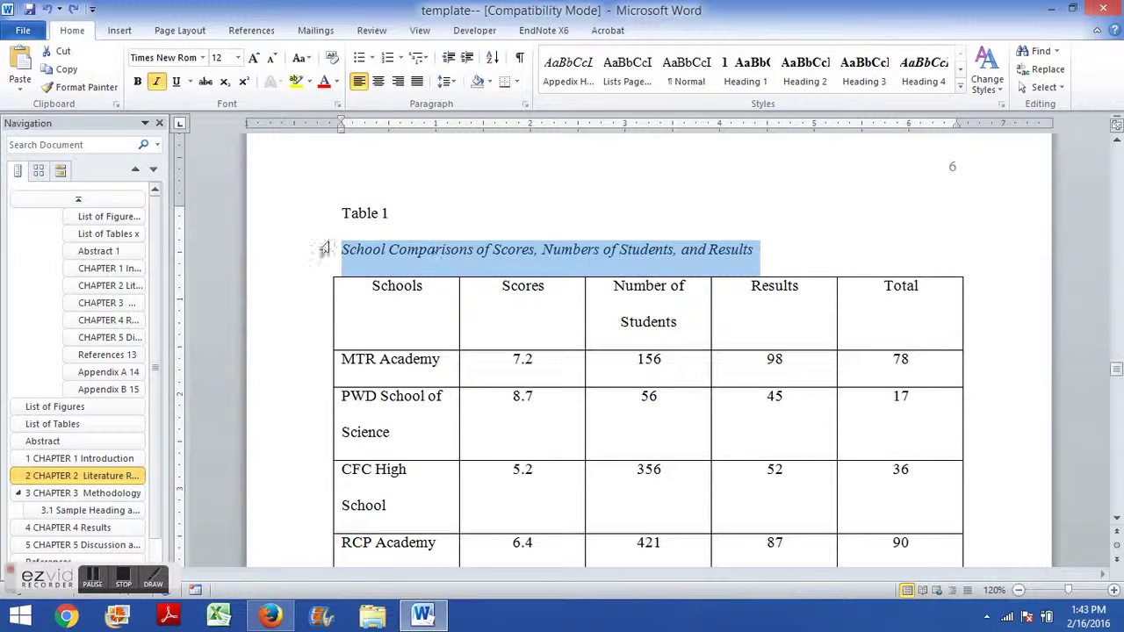
{"action": "left_click", "coordinate": [323, 213]}
{"action": "left_click", "coordinate": [375, 249]}
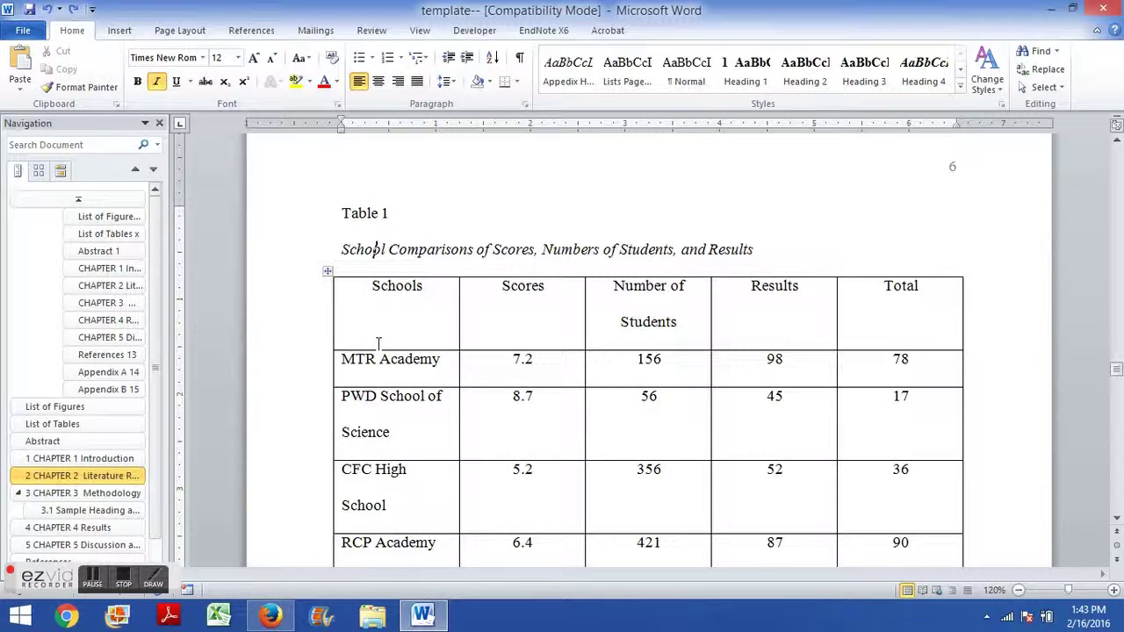
{"action": "scroll", "coordinate": [377, 342], "scroll_direction": "up", "scroll_amount": 1}
{"action": "scroll", "coordinate": [323, 347], "scroll_direction": "down", "scroll_amount": 2}
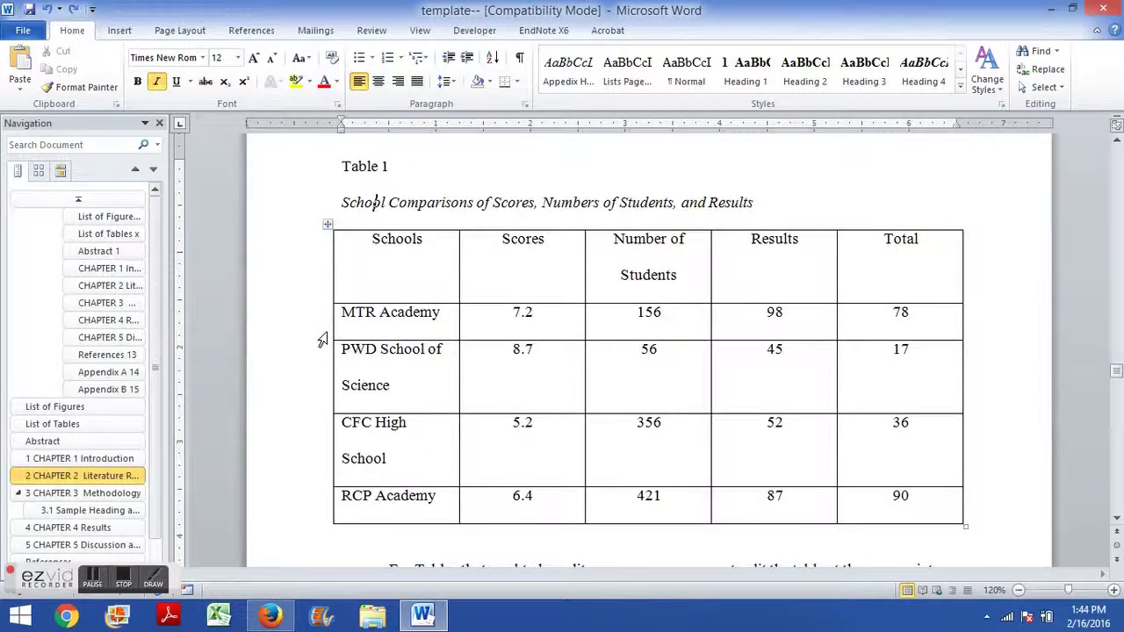
- Add a page break after Table 1 and paste a copy of the schools table onto the new page
{"action": "left_click", "coordinate": [328, 224]}
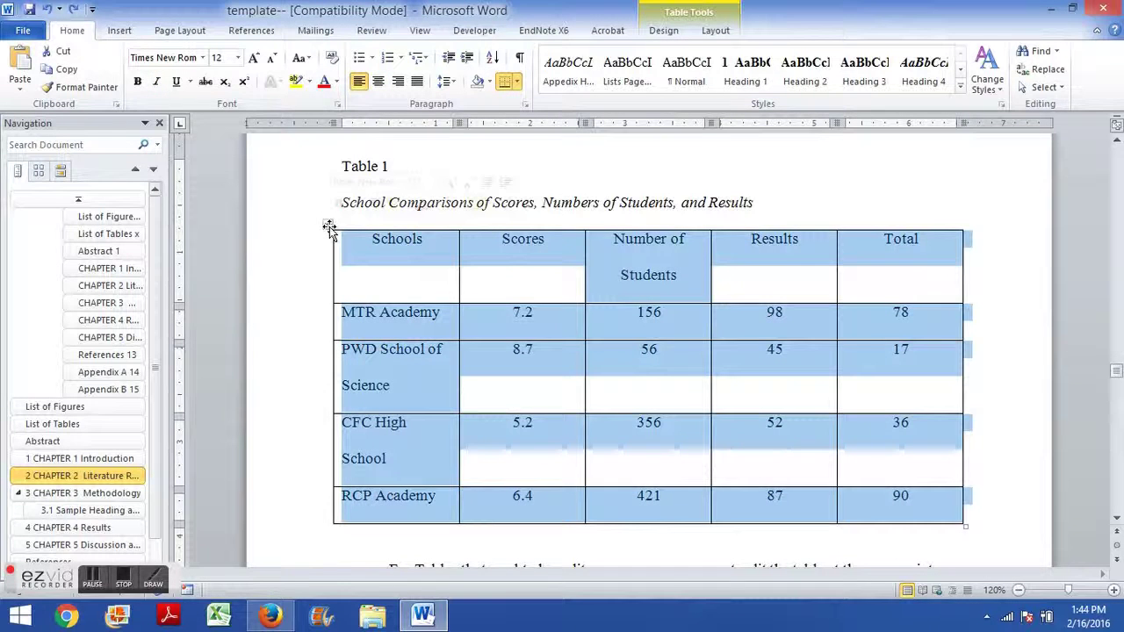
{"action": "key", "text": "BackSpace"}
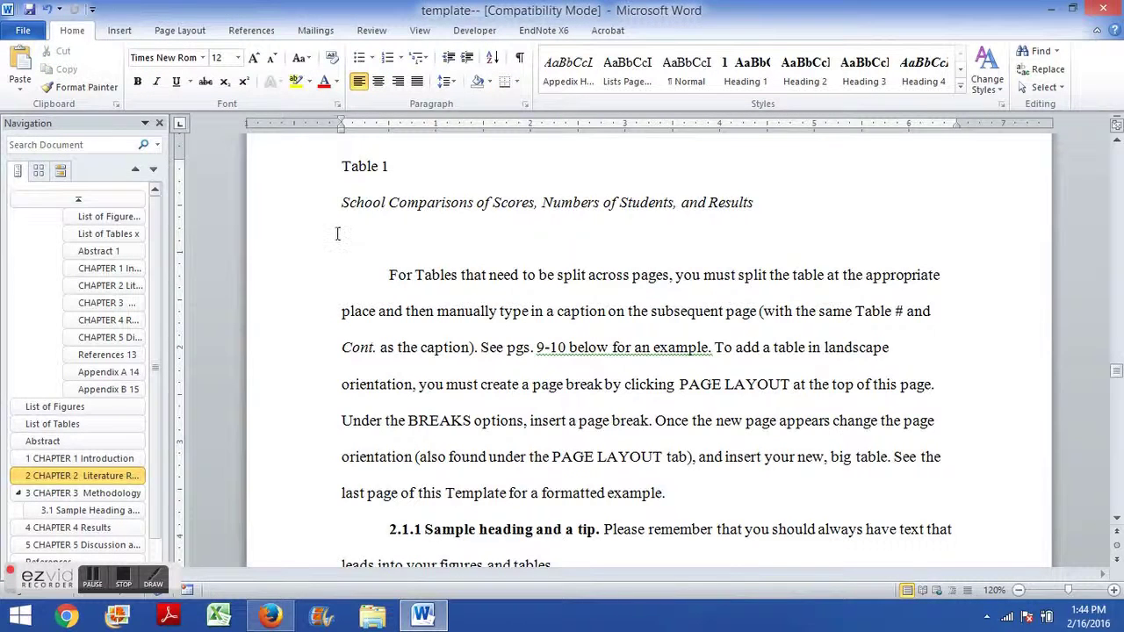
{"action": "key", "text": "ctrl+z"}
{"action": "scroll", "coordinate": [394, 318], "scroll_direction": "down", "scroll_amount": 1}
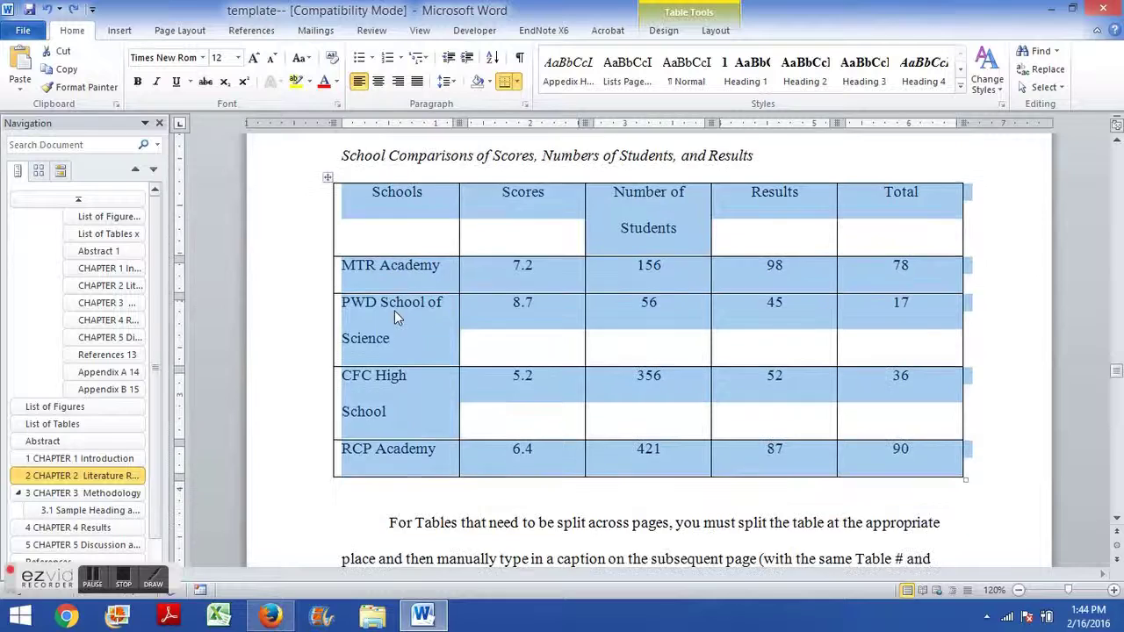
{"action": "scroll", "coordinate": [394, 313], "scroll_direction": "down", "scroll_amount": 5}
{"action": "left_click", "coordinate": [376, 268]}
{"action": "key", "text": "Return"}
{"action": "key", "text": "Return"}
{"action": "key", "text": "Return"}
{"action": "key", "text": "Return"}
{"action": "key", "text": "Return"}
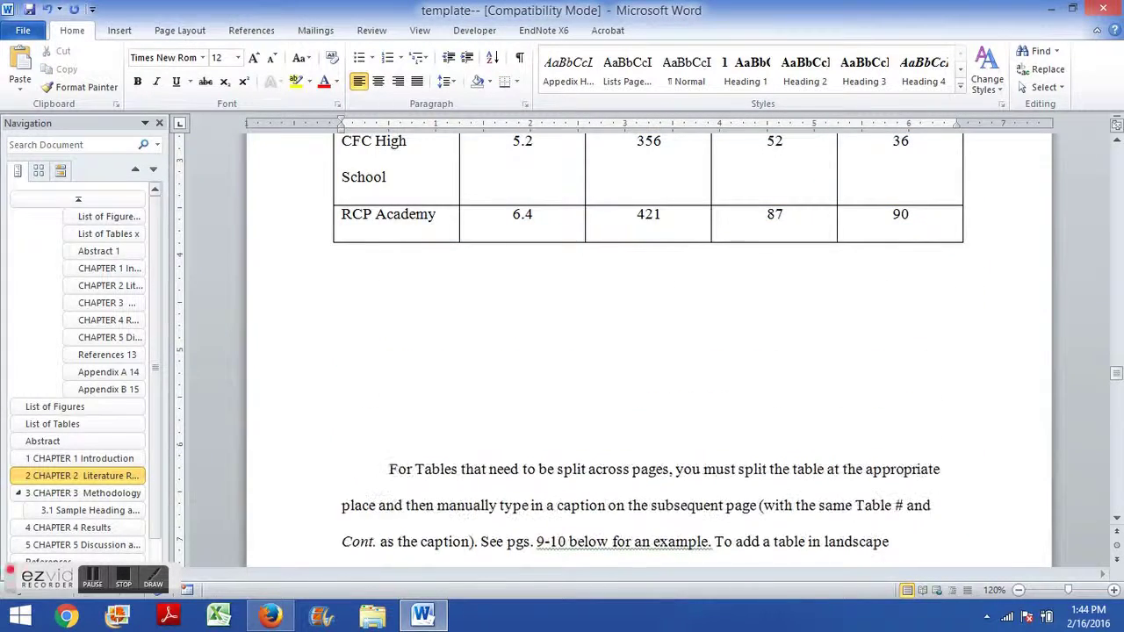
{"action": "key", "text": "ctrl+Return"}
{"action": "key", "text": "Up"}
{"action": "key", "text": "Up"}
{"action": "key", "text": "ctrl+v"}
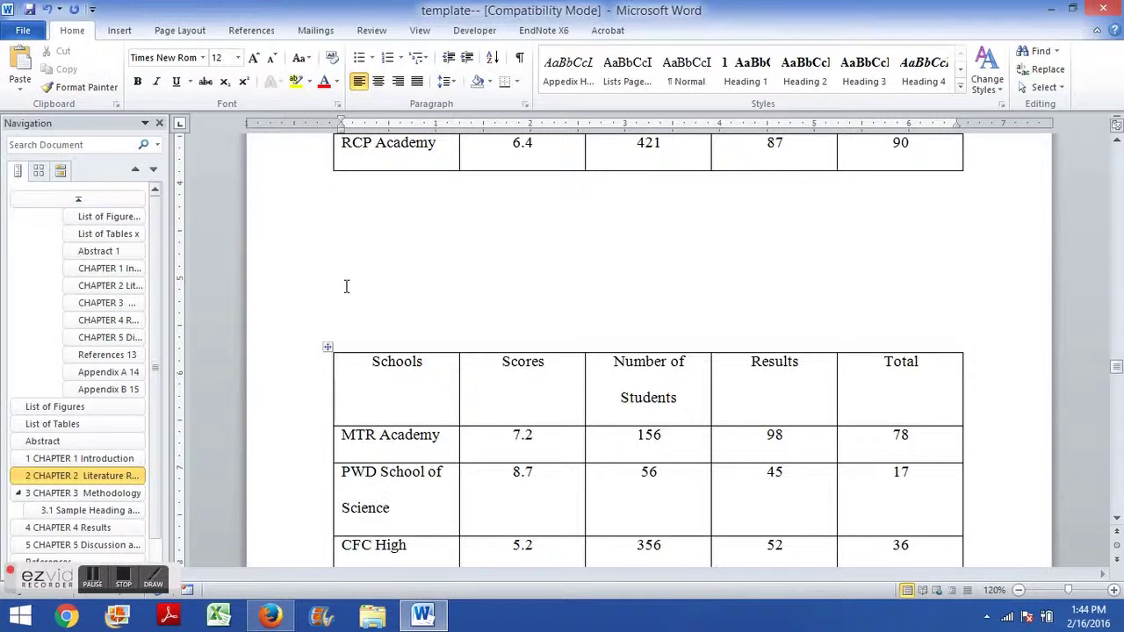
{"action": "scroll", "coordinate": [452, 379], "scroll_direction": "down", "scroll_amount": 3}
{"action": "key", "text": "Delete"}
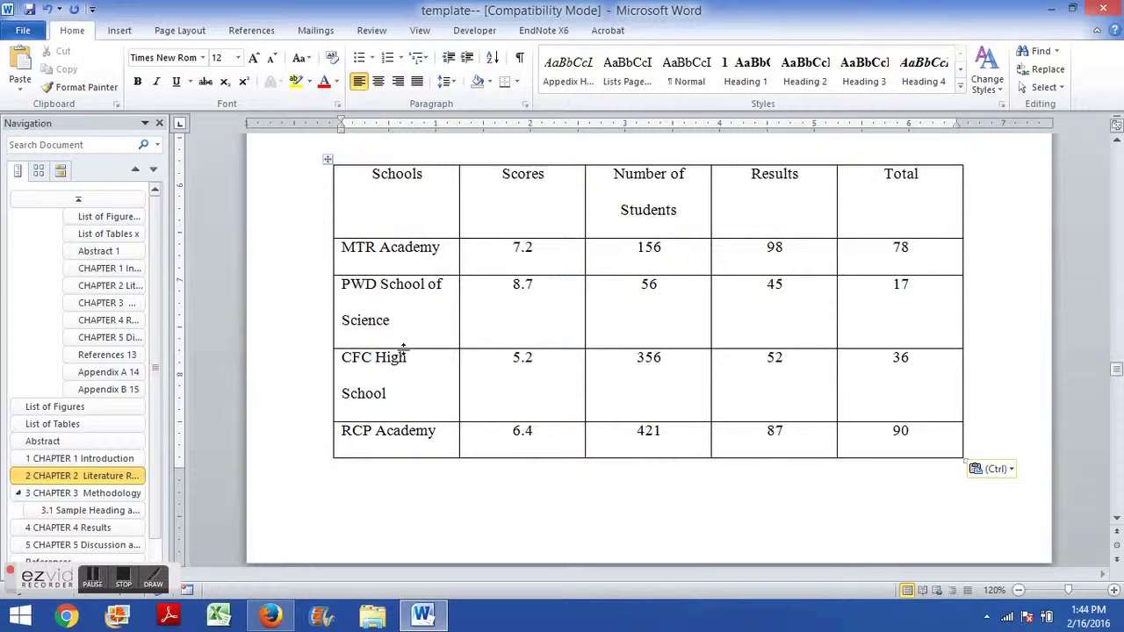
- Check the Insert Table grid without inserting, paste again, and set the caret above the copied table
{"action": "left_click", "coordinate": [380, 221]}
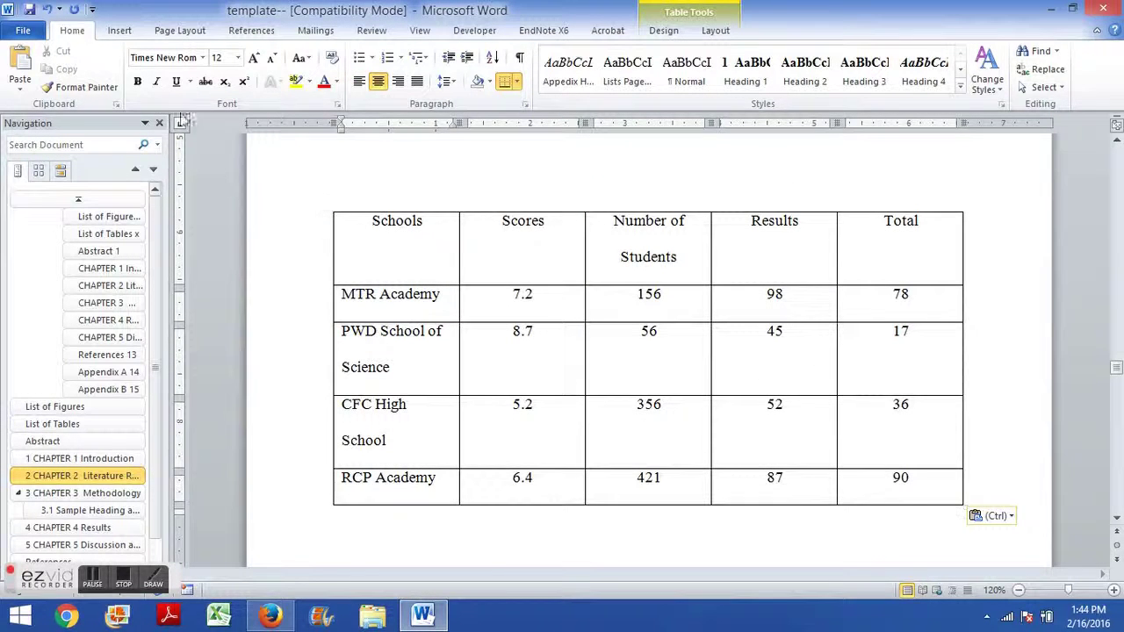
{"action": "left_click", "coordinate": [122, 33]}
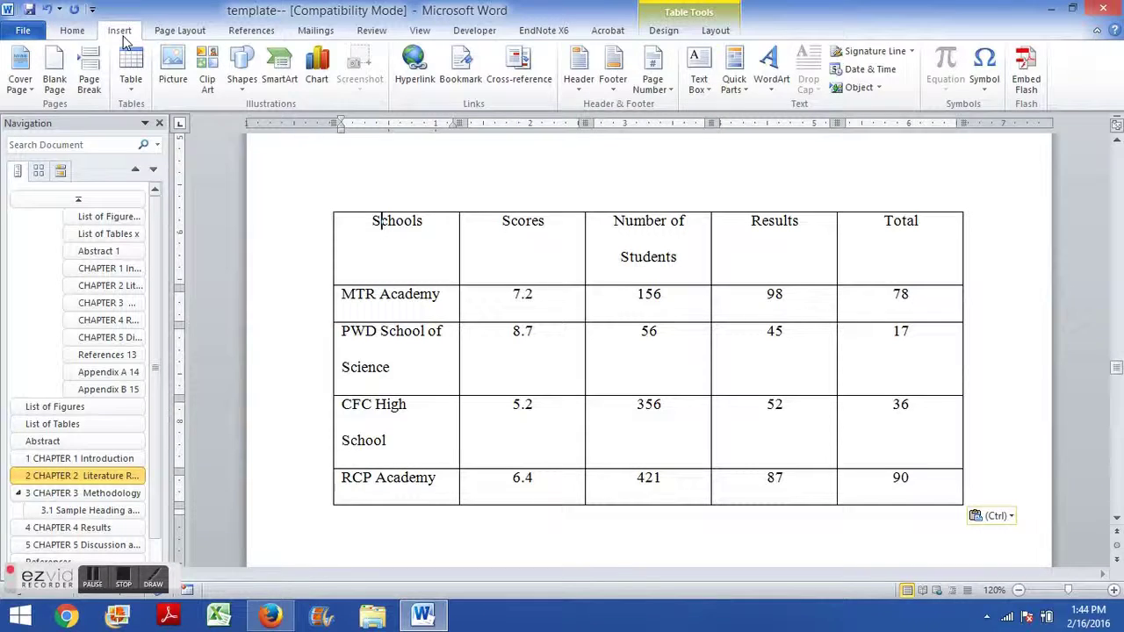
{"action": "left_click", "coordinate": [133, 88]}
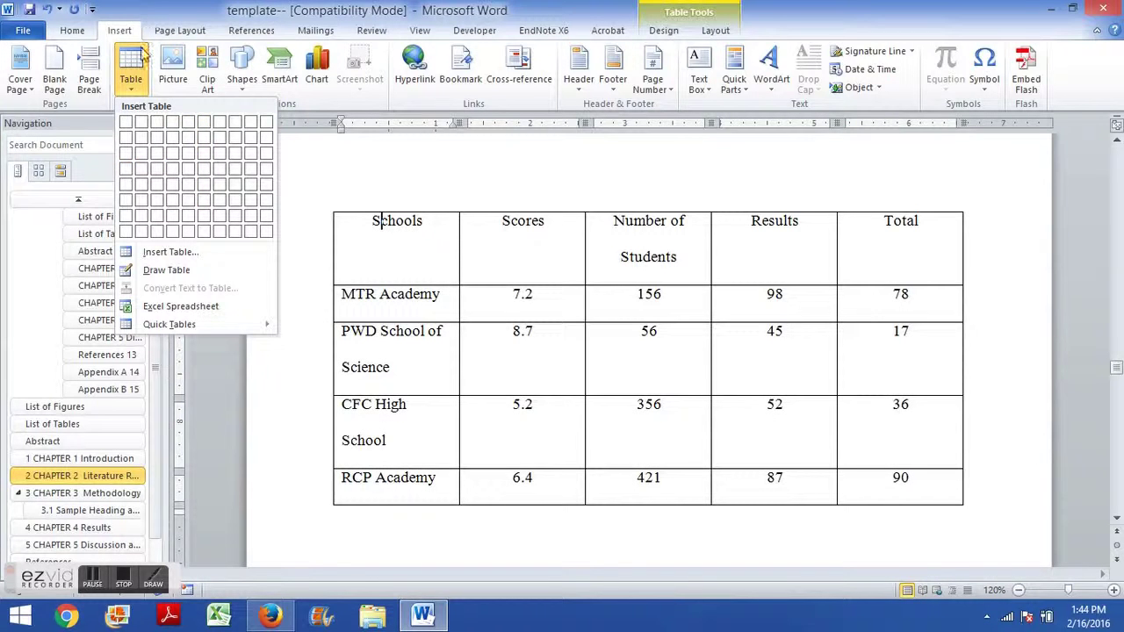
{"action": "left_click", "coordinate": [130, 77]}
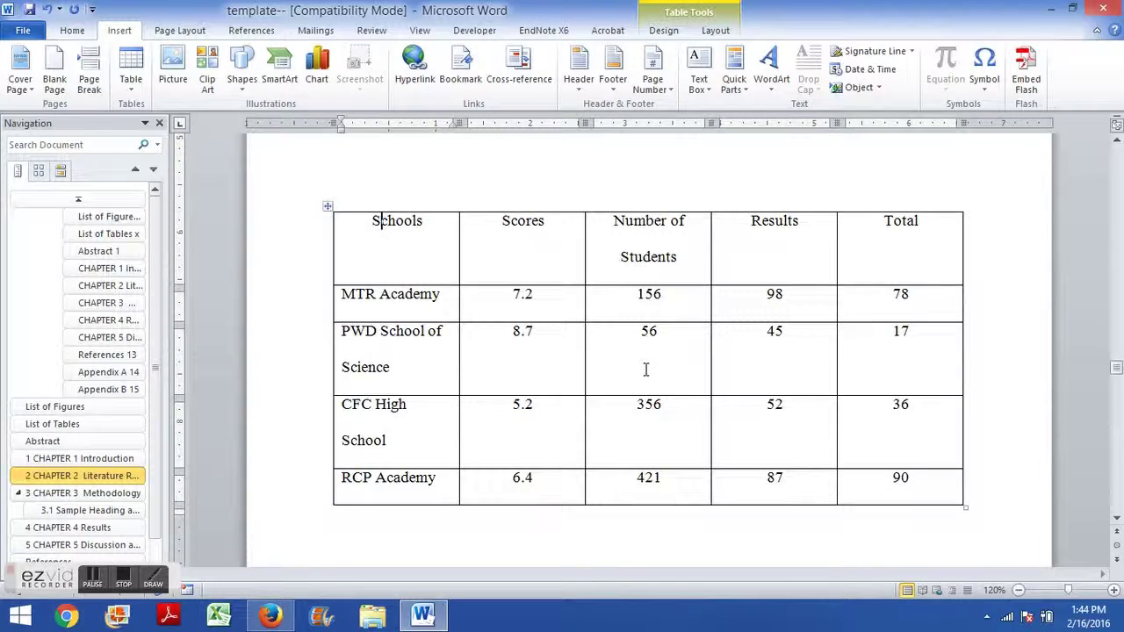
{"action": "scroll", "coordinate": [691, 377], "scroll_direction": "up", "scroll_amount": 3}
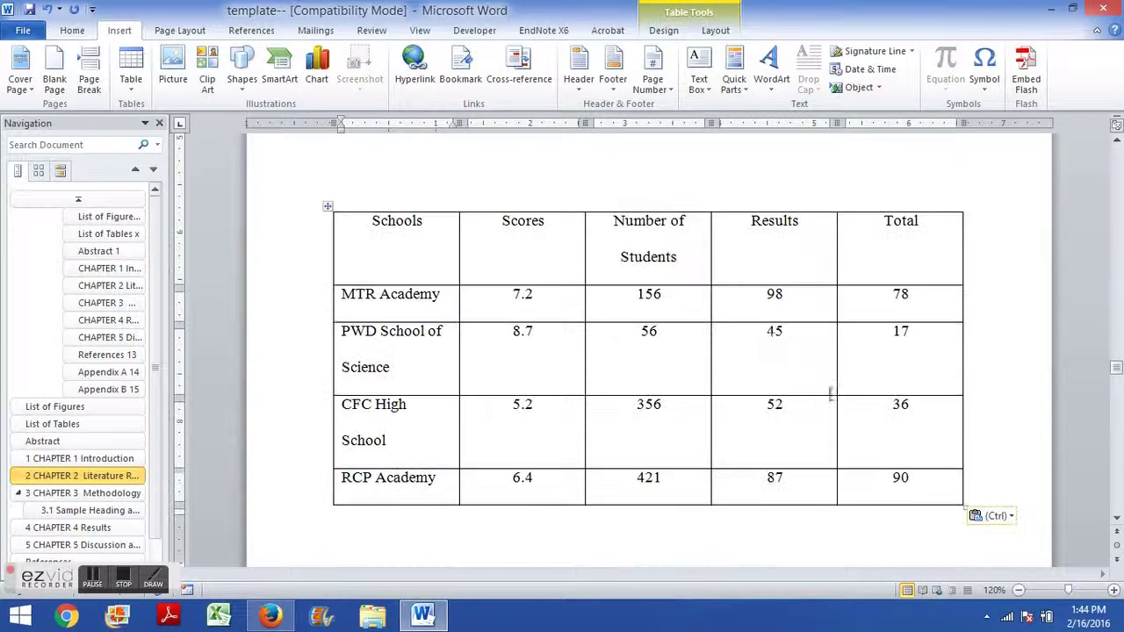
{"action": "type", "text": "RCP Academy\t6.4\t421\t87\t90"}
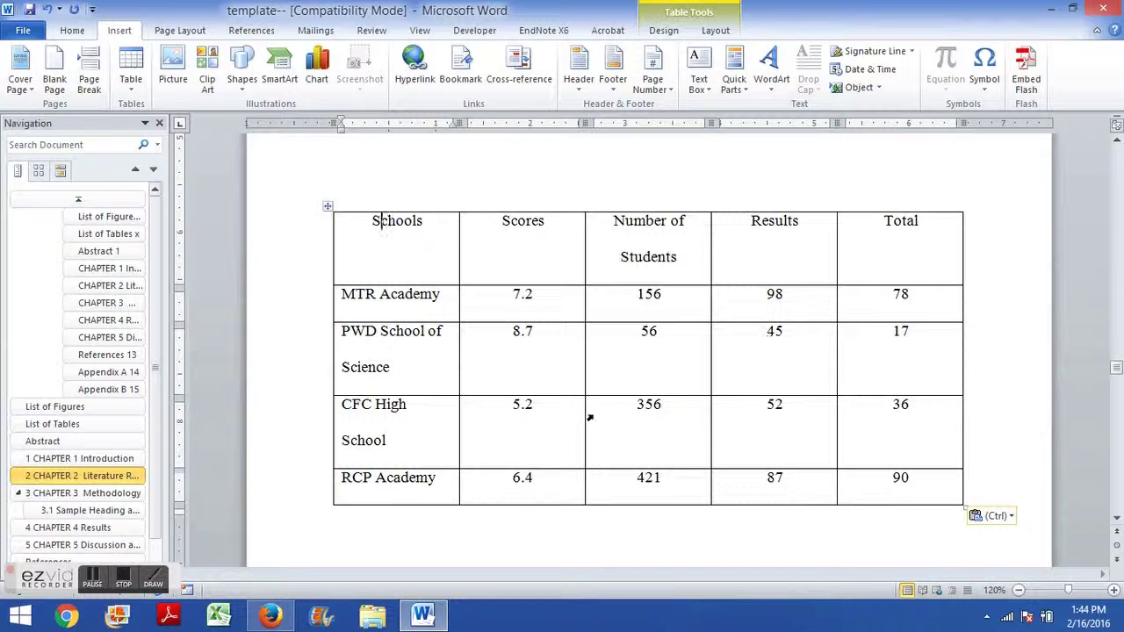
{"action": "scroll", "coordinate": [589, 418], "scroll_direction": "up", "scroll_amount": 3}
{"action": "left_click", "coordinate": [415, 327]}
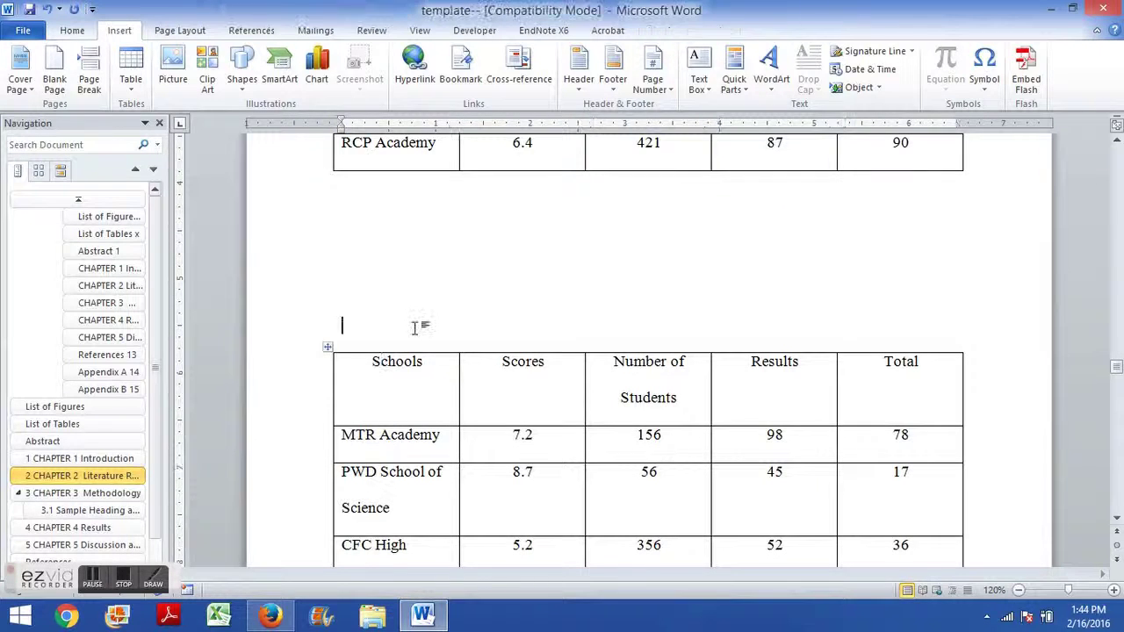
- Insert a Table caption with chapter numbering turned on, producing Table 2.2 above the copied table
{"action": "left_click", "coordinate": [266, 33]}
{"action": "left_click", "coordinate": [289, 73]}
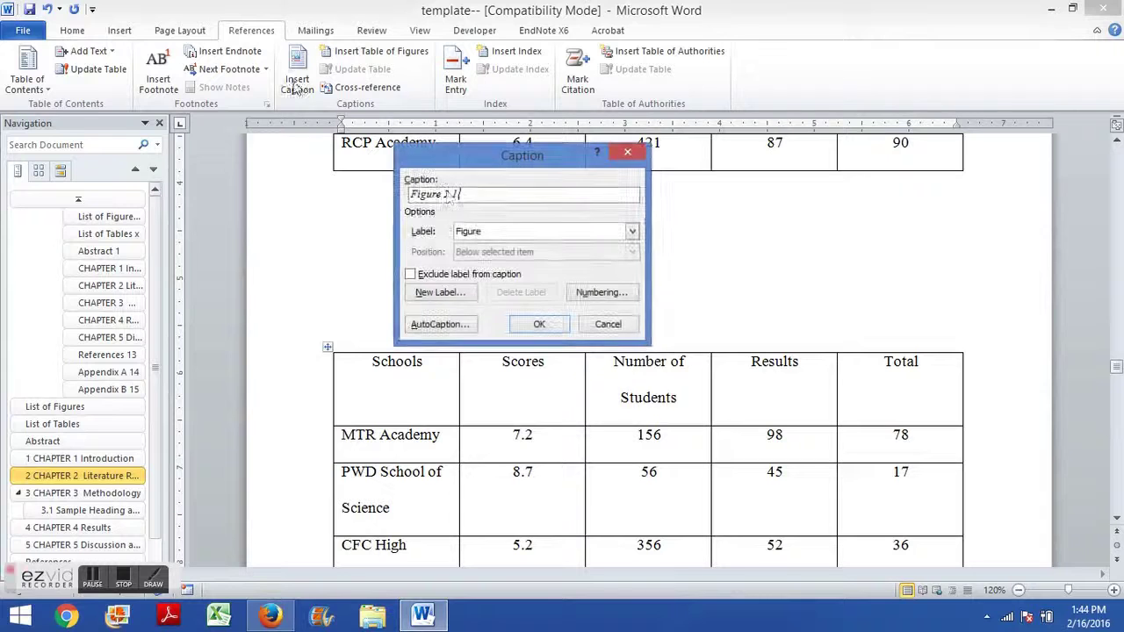
{"action": "left_click", "coordinate": [532, 233]}
{"action": "left_click", "coordinate": [509, 268]}
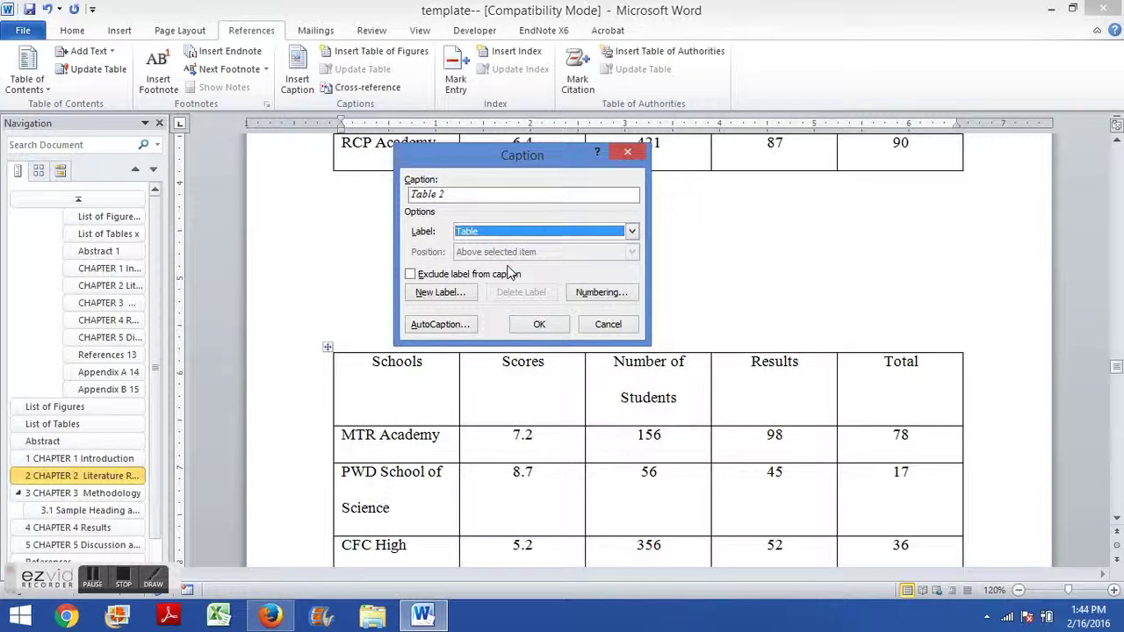
{"action": "left_click", "coordinate": [447, 198]}
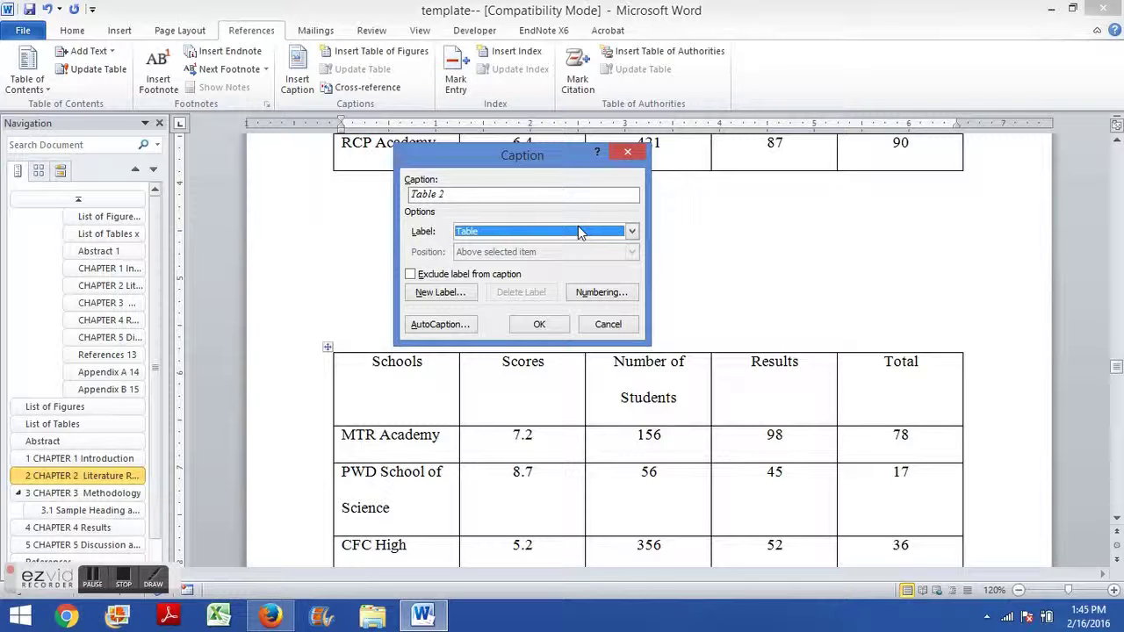
{"action": "left_click", "coordinate": [606, 294]}
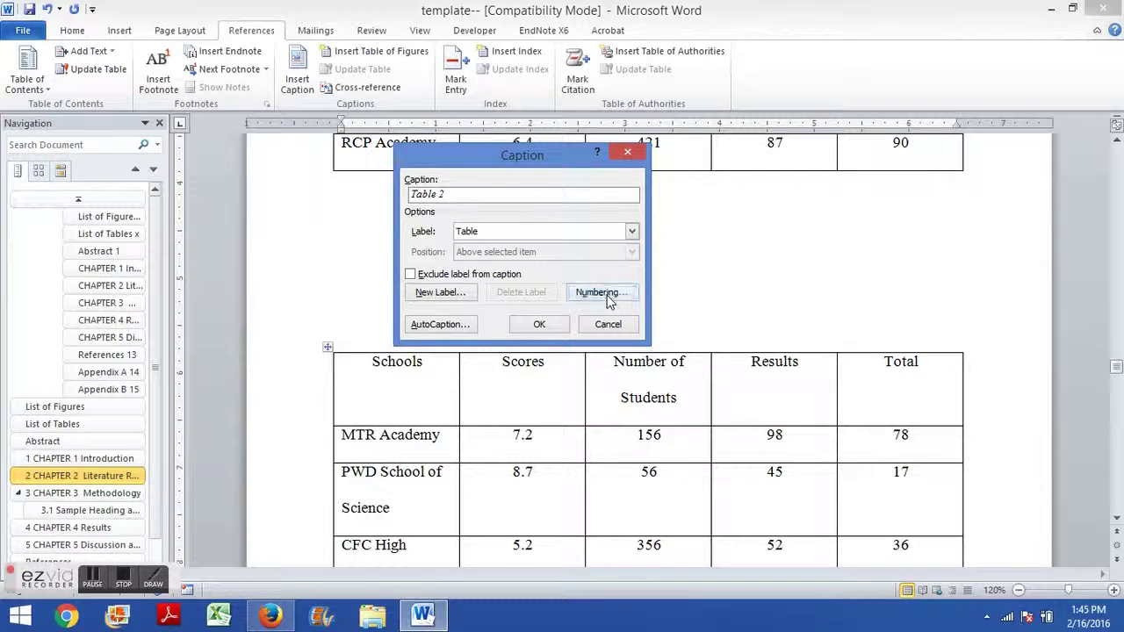
{"action": "left_click", "coordinate": [486, 268]}
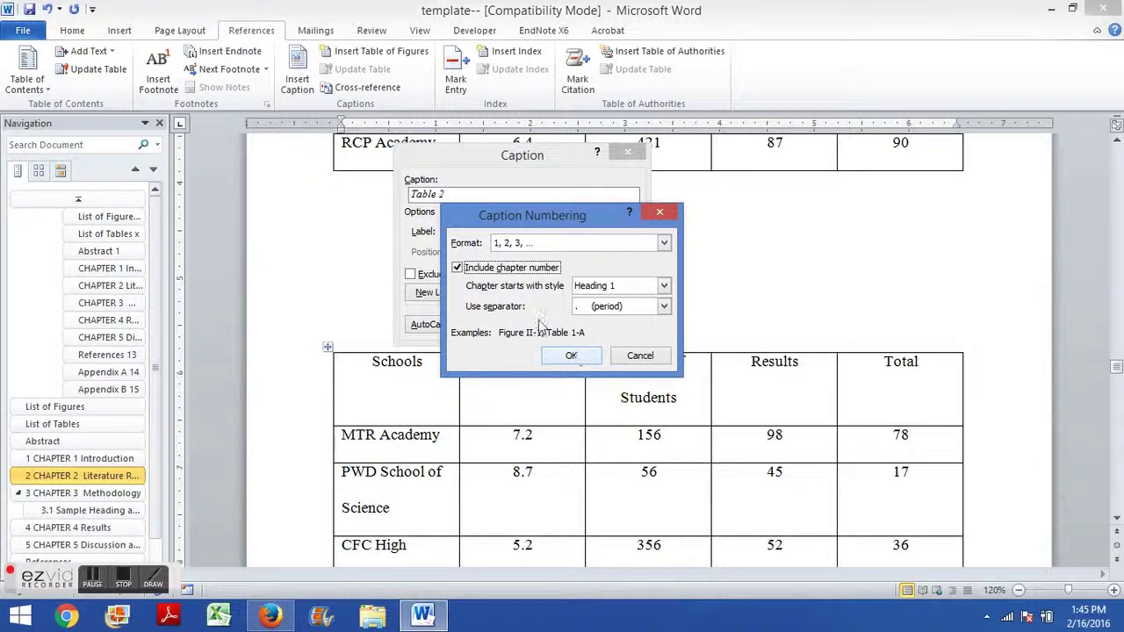
{"action": "left_click", "coordinate": [572, 356]}
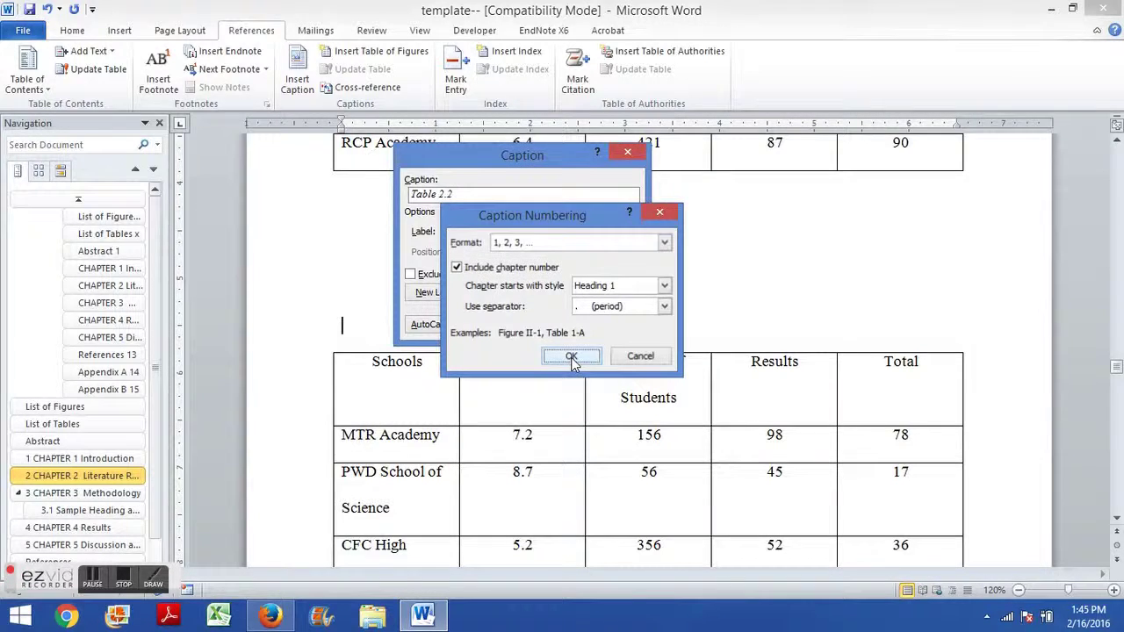
{"action": "left_click", "coordinate": [539, 324]}
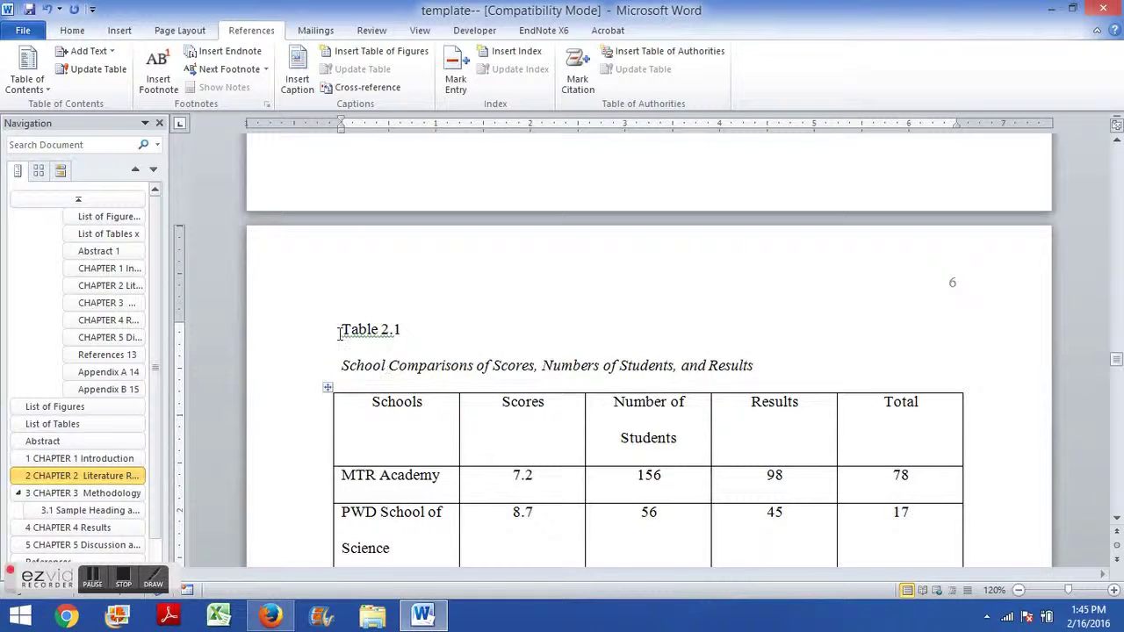
- Add a 'Your Caption Here' title line under the Table 2.2 caption, then go to the List of Tables
{"action": "left_click_drag", "start_coordinate": [336, 327], "coordinate": [400, 328]}
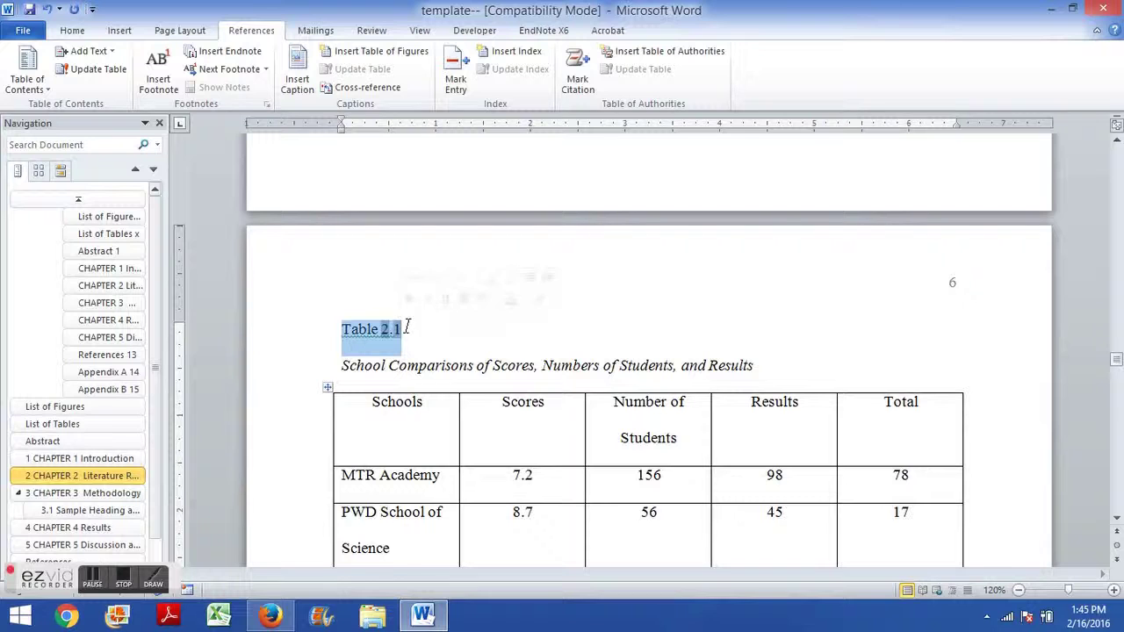
{"action": "scroll", "coordinate": [401, 334], "scroll_direction": "down", "scroll_amount": 3}
{"action": "scroll", "coordinate": [410, 337], "scroll_direction": "down", "scroll_amount": 3}
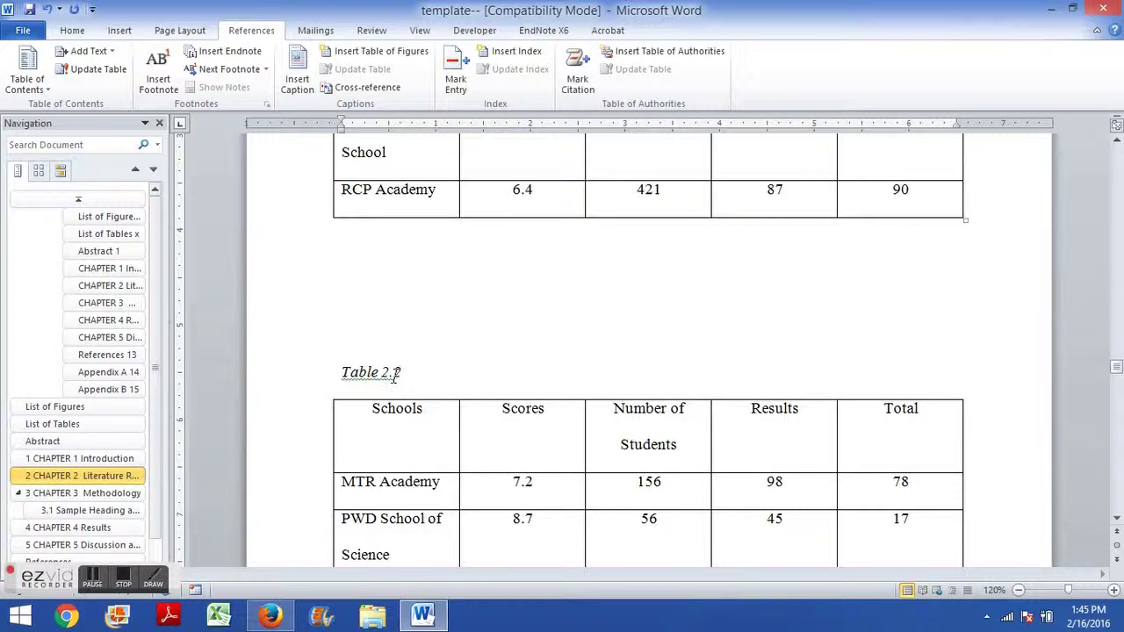
{"action": "scroll", "coordinate": [428, 374], "scroll_direction": "down", "scroll_amount": 1}
{"action": "left_click", "coordinate": [406, 326]}
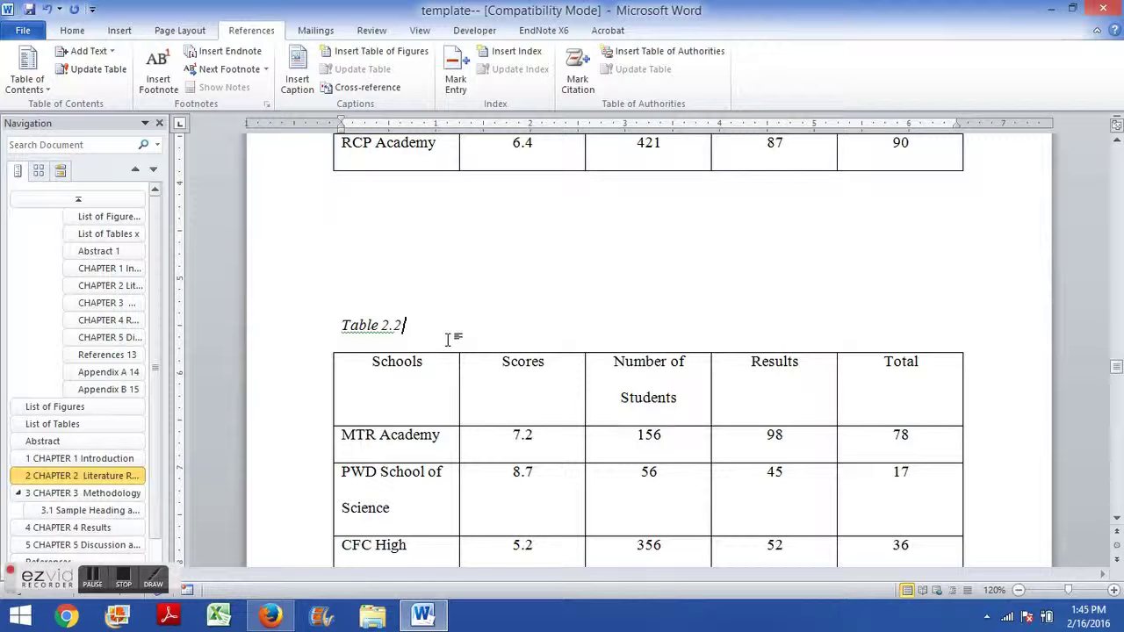
{"action": "key", "text": "Down"}
{"action": "key", "text": "Up"}
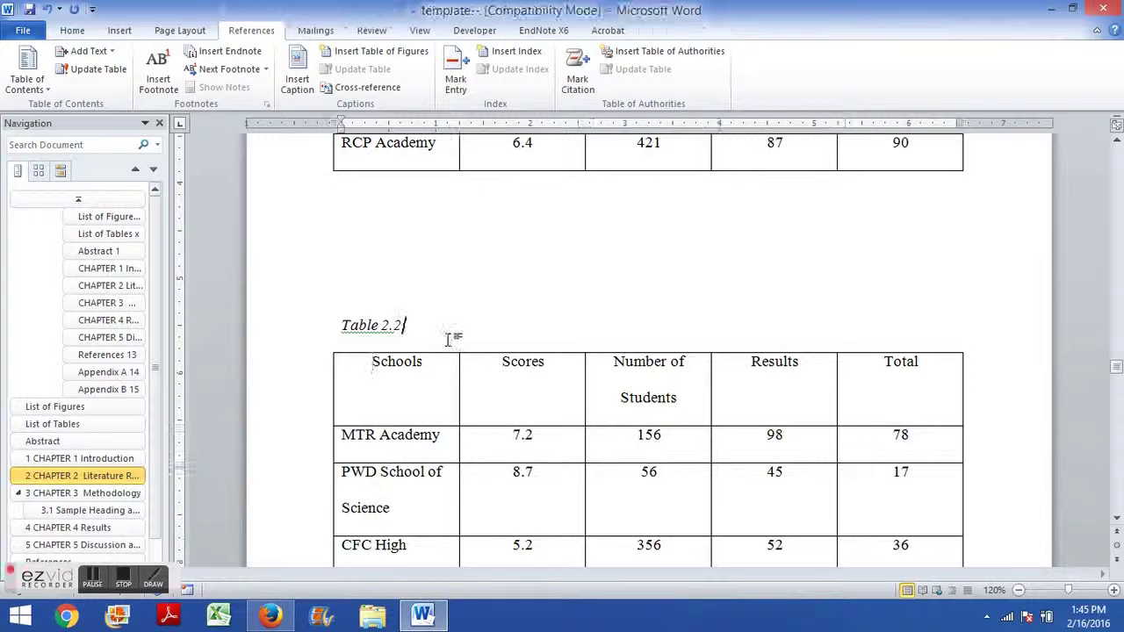
{"action": "key", "text": "Return"}
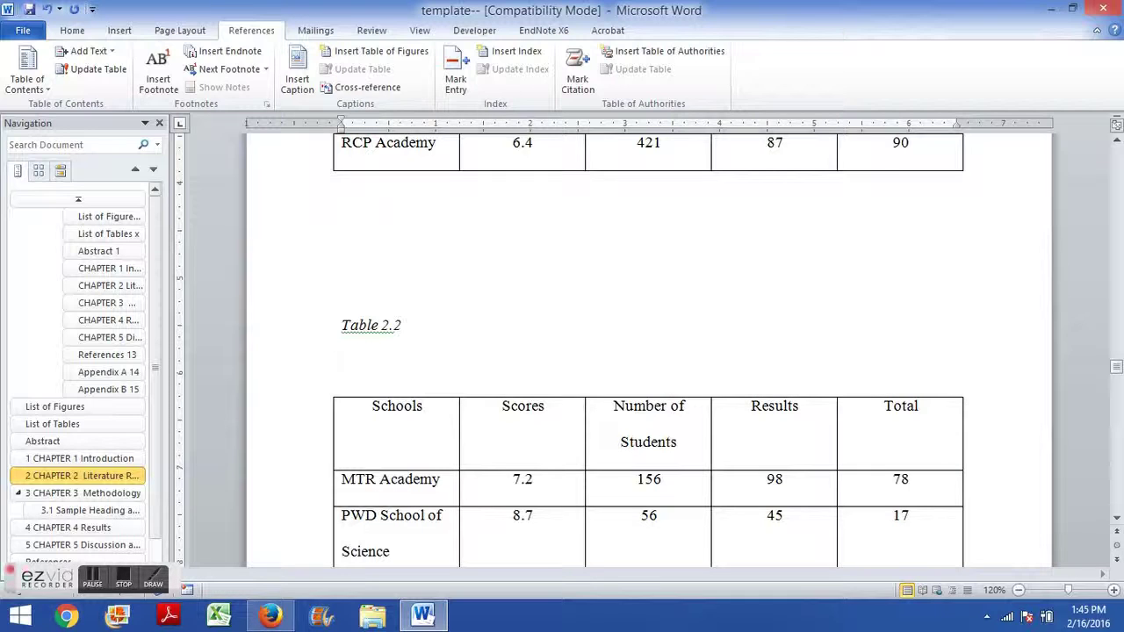
{"action": "type", "text": "Your Caption"}
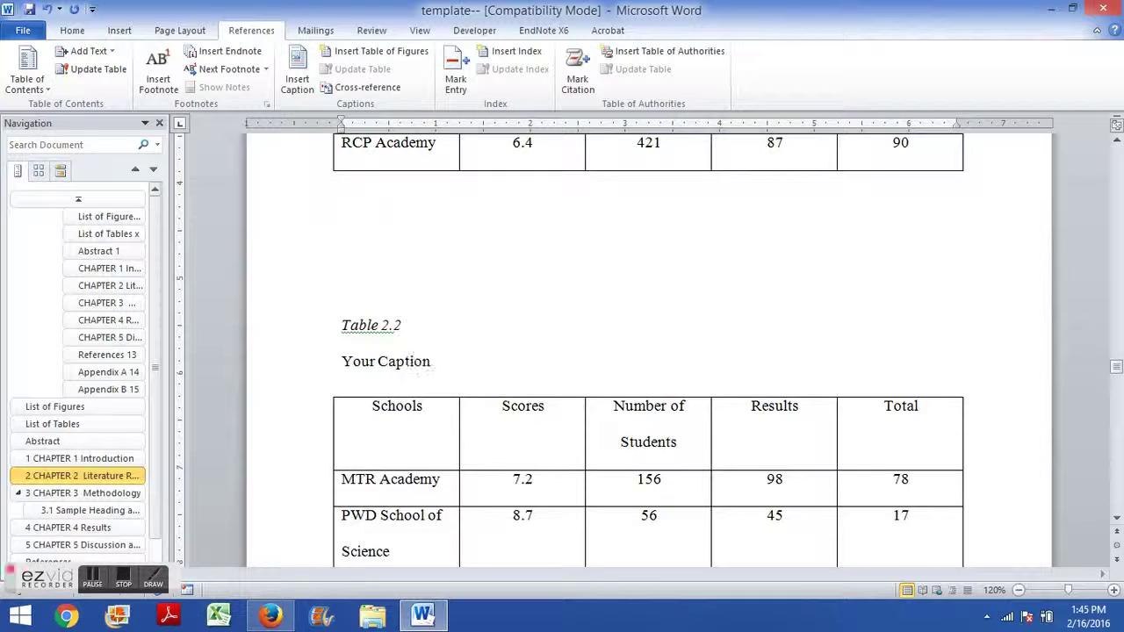
{"action": "type", "text": " Here"}
{"action": "left_click", "coordinate": [53, 424]}
- Update the entire List of Tables so it lists Tables 2.1, 2.2, 2.3 and 3.1
{"action": "scroll", "coordinate": [281, 285], "scroll_direction": "up", "scroll_amount": 10}
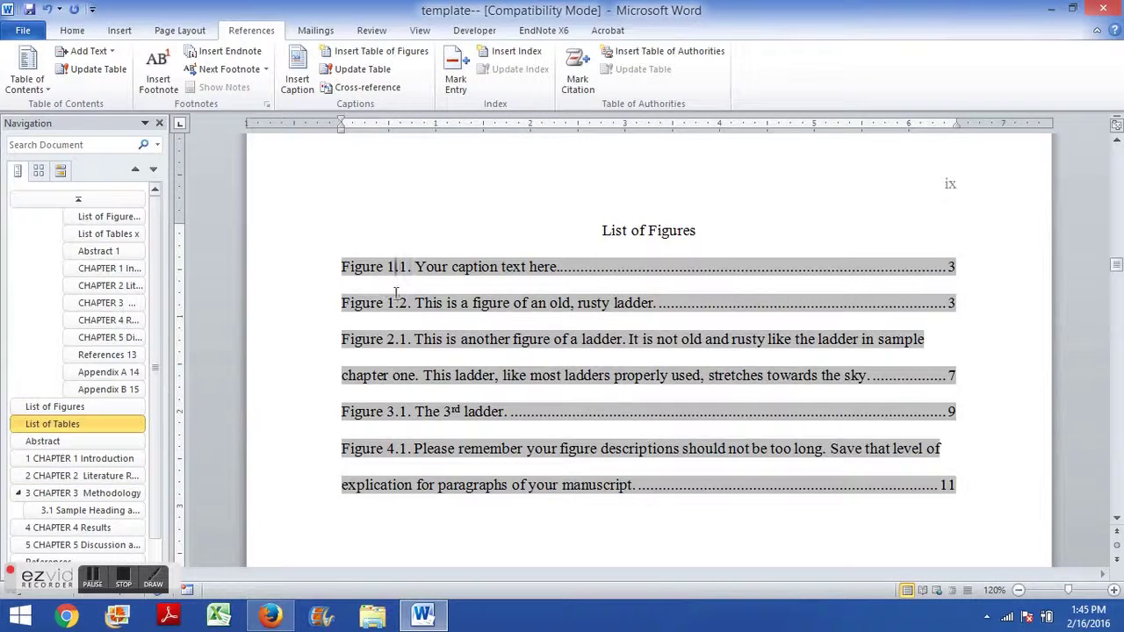
{"action": "right_click", "coordinate": [397, 296]}
{"action": "left_click", "coordinate": [594, 359]}
{"action": "scroll", "coordinate": [591, 351], "scroll_direction": "down", "scroll_amount": 15}
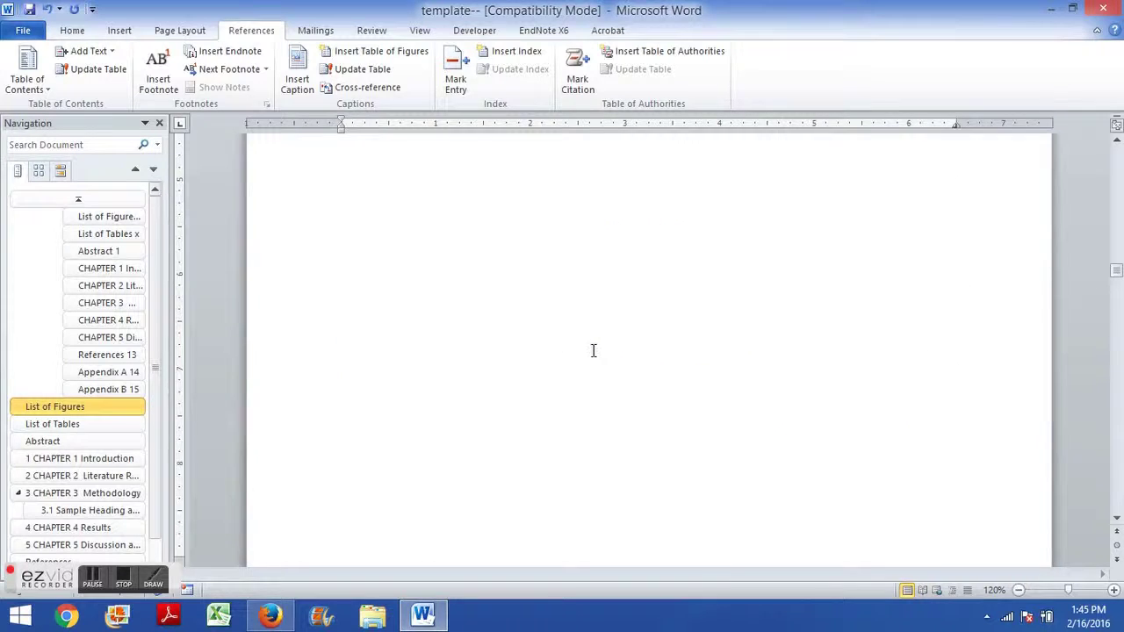
{"action": "left_click", "coordinate": [393, 342]}
{"action": "right_click", "coordinate": [398, 344]}
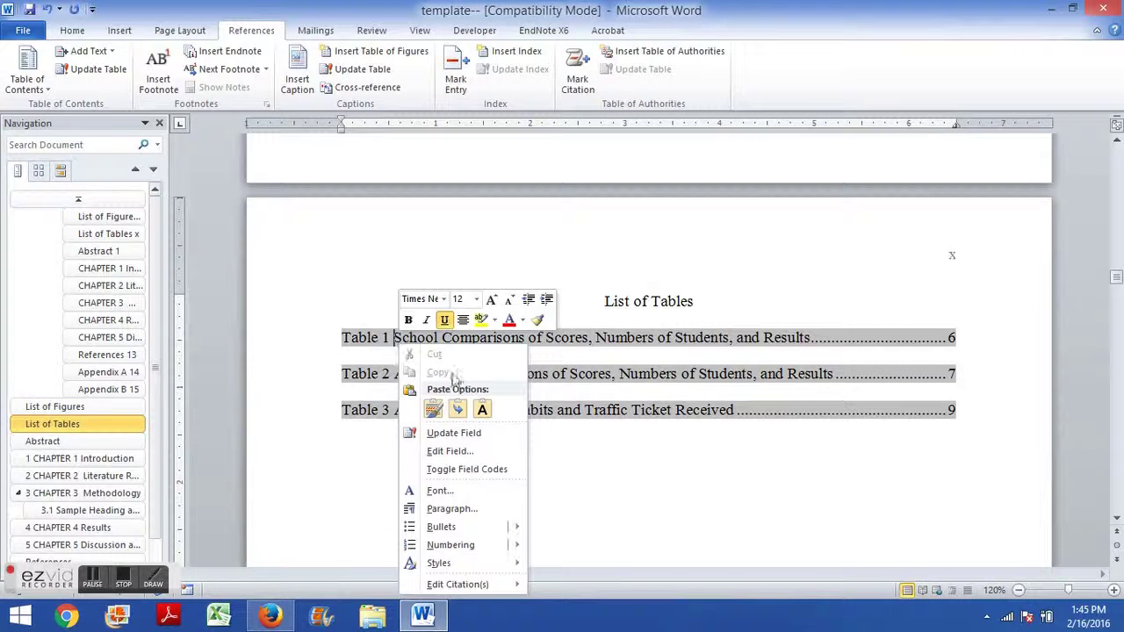
{"action": "left_click", "coordinate": [463, 434]}
{"action": "left_click", "coordinate": [471, 304]}
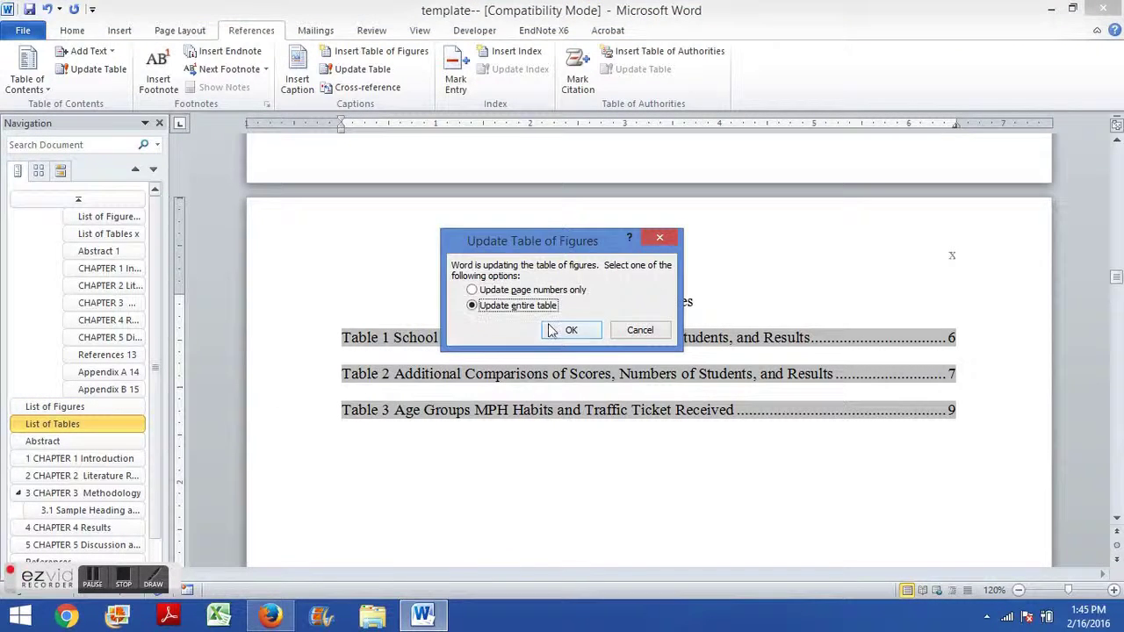
{"action": "left_click", "coordinate": [553, 326]}
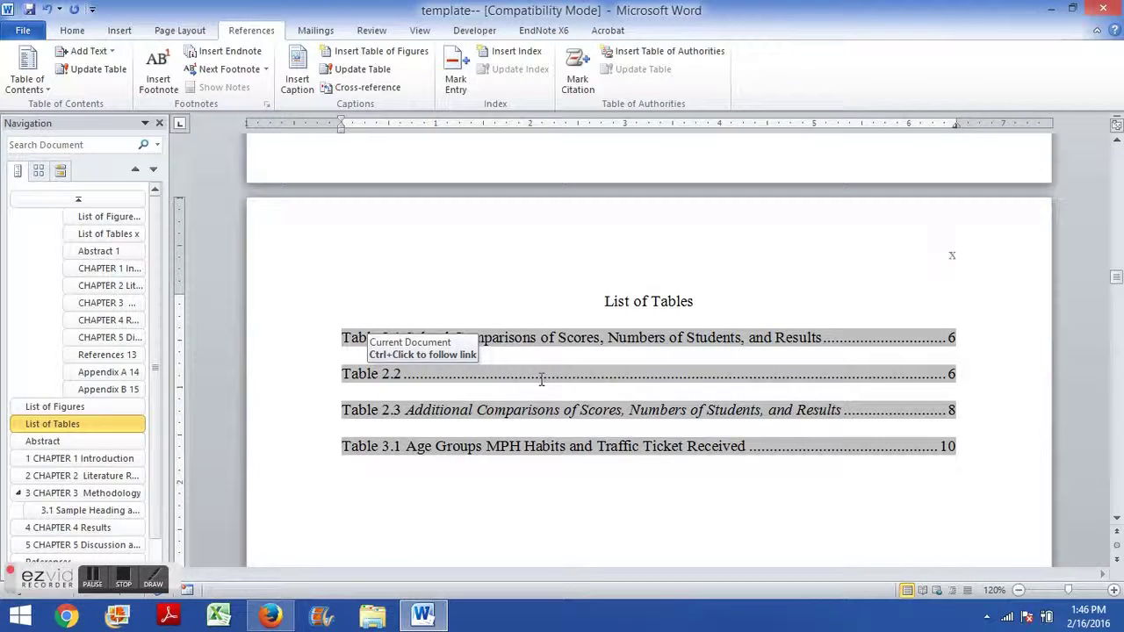
- Jump to Table 2.2 from its list entry and merge the title line into the caption line
{"action": "left_click", "coordinate": [426, 380], "text": "ctrl"}
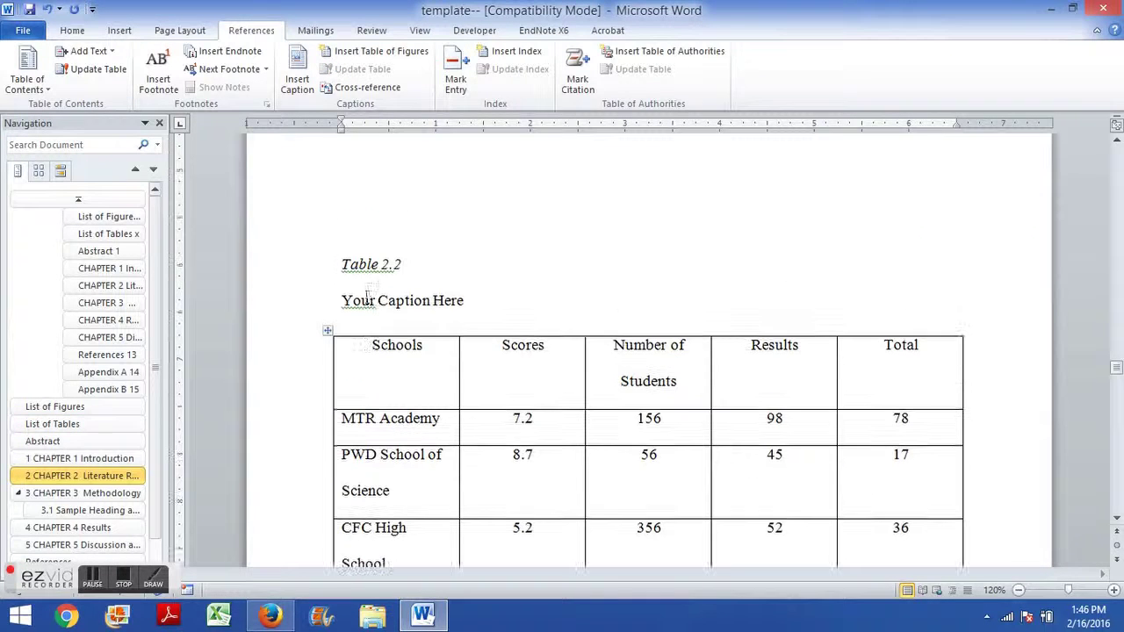
{"action": "key", "text": "Down"}
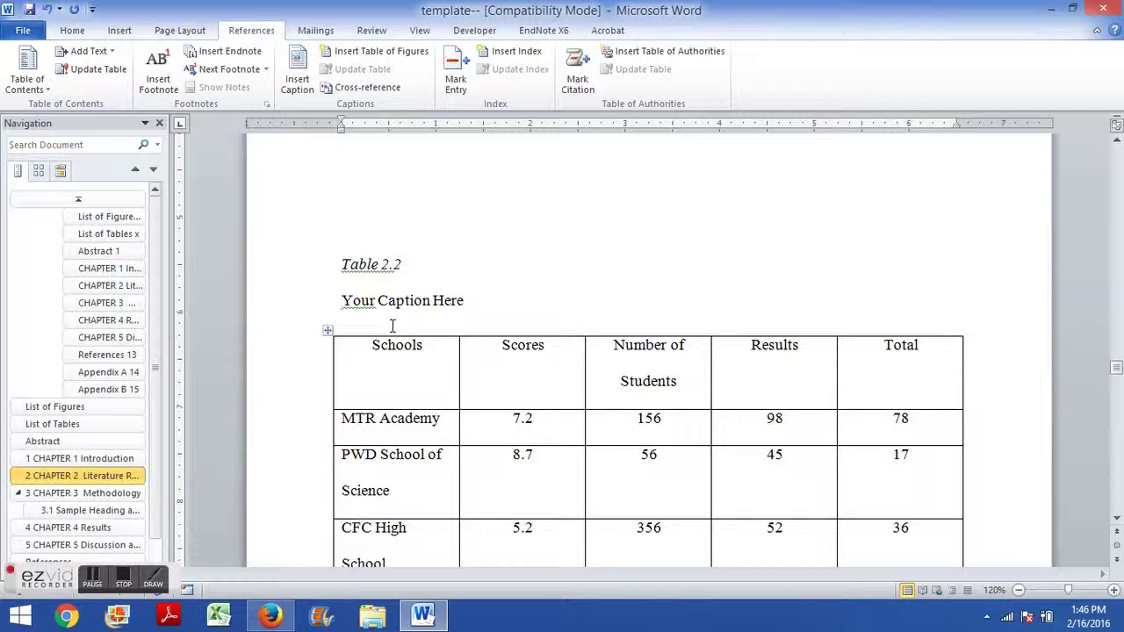
{"action": "key", "text": "BackSpace"}
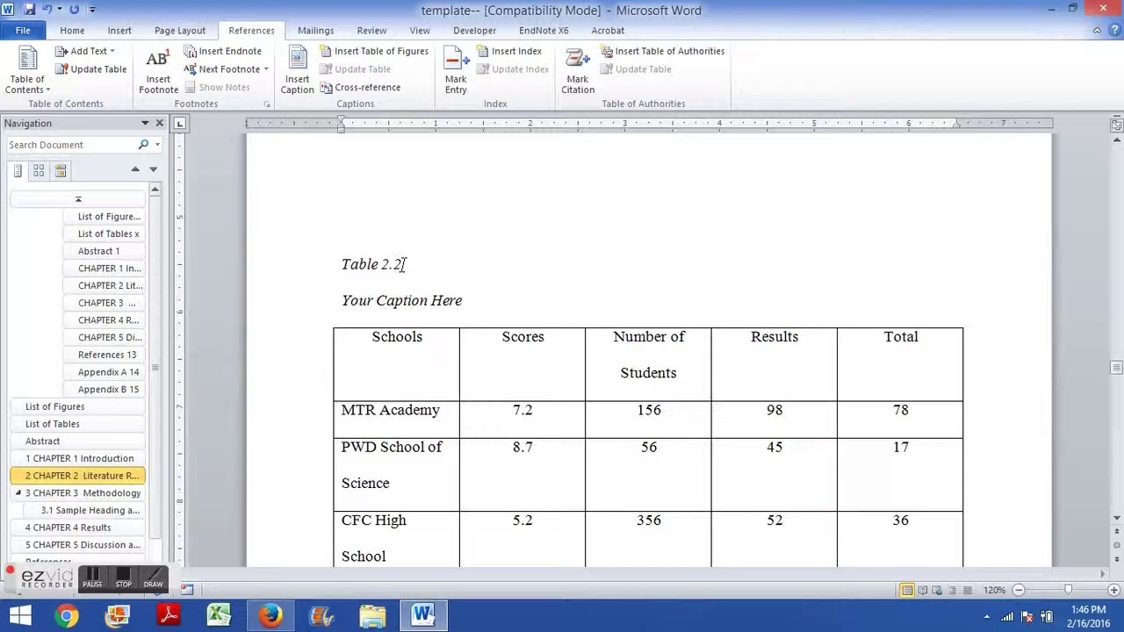
- Rebuild the List of Tables to show 'Table 2.2 Your Caption Here', then follow that entry back
{"action": "left_click", "coordinate": [99, 425]}
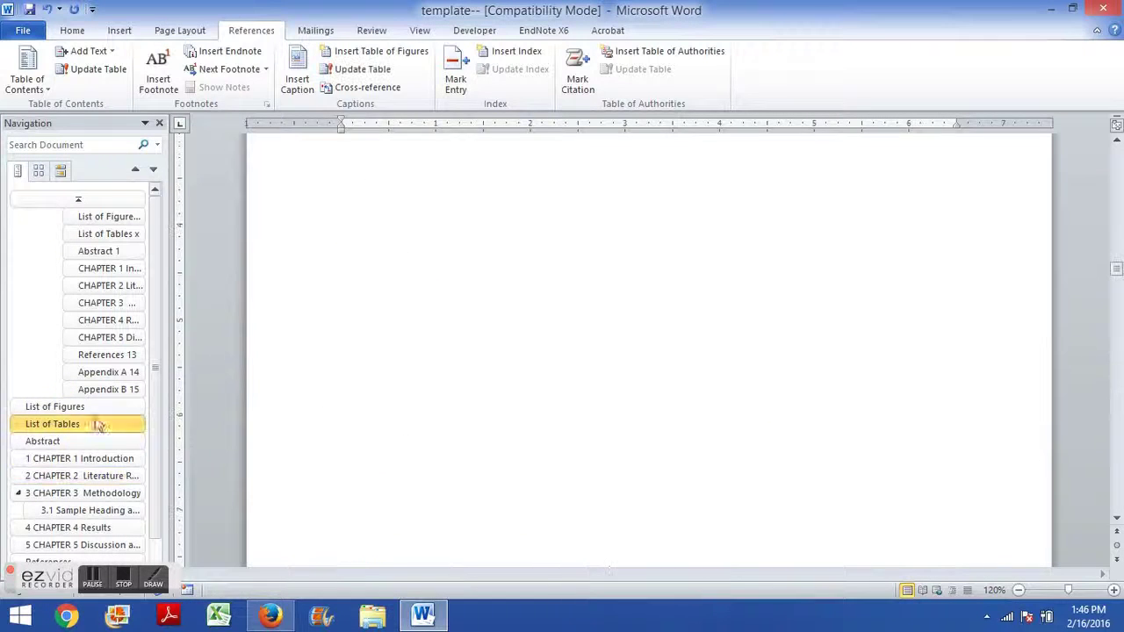
{"action": "scroll", "coordinate": [400, 325], "scroll_direction": "down", "scroll_amount": 3}
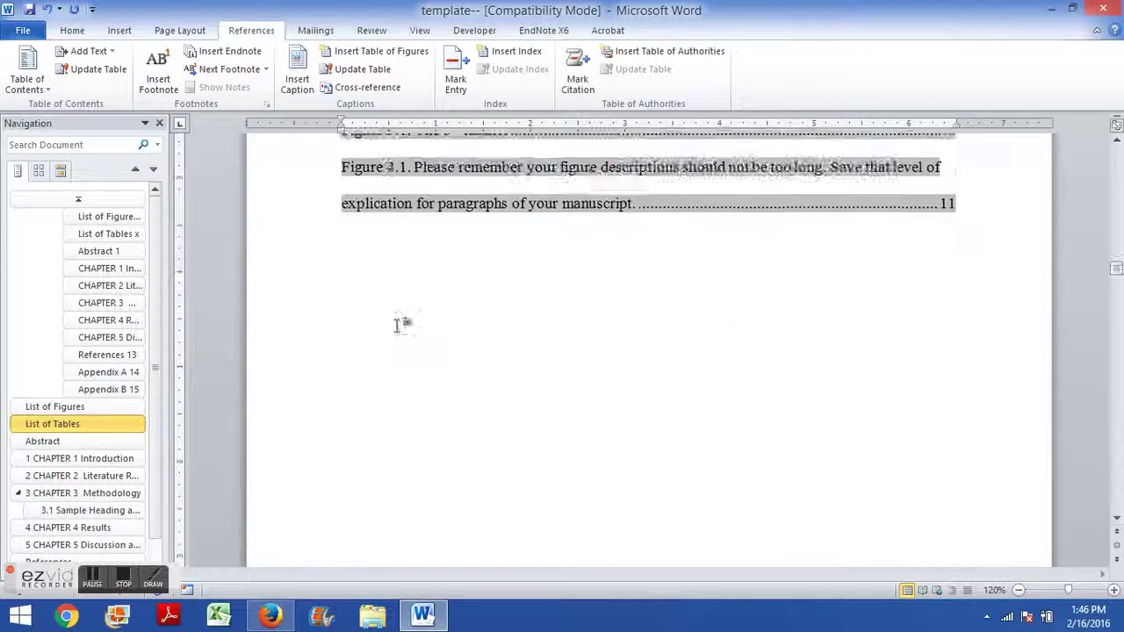
{"action": "scroll", "coordinate": [400, 324], "scroll_direction": "down", "scroll_amount": 5}
{"action": "left_click", "coordinate": [409, 276]}
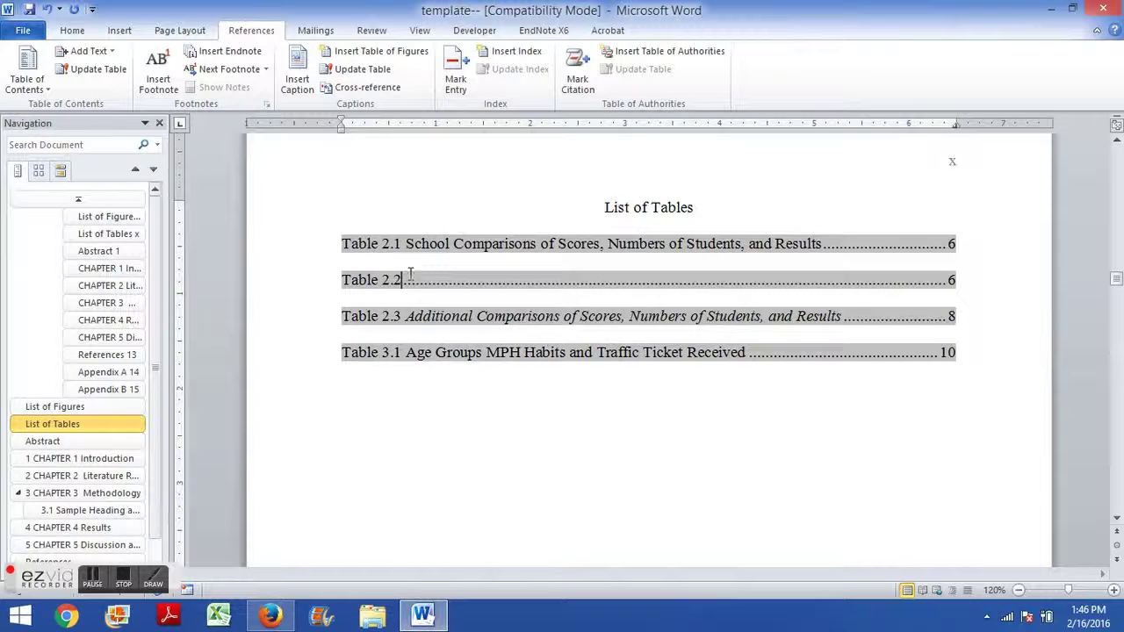
{"action": "right_click", "coordinate": [409, 276]}
{"action": "left_click", "coordinate": [474, 359]}
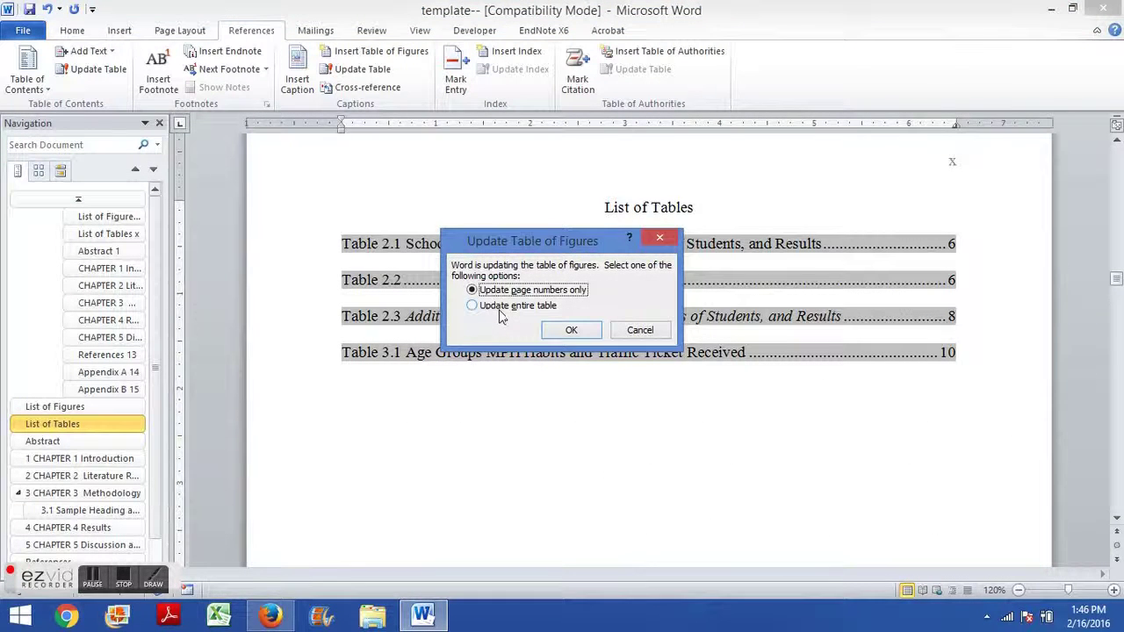
{"action": "left_click", "coordinate": [499, 306]}
{"action": "left_click", "coordinate": [562, 329]}
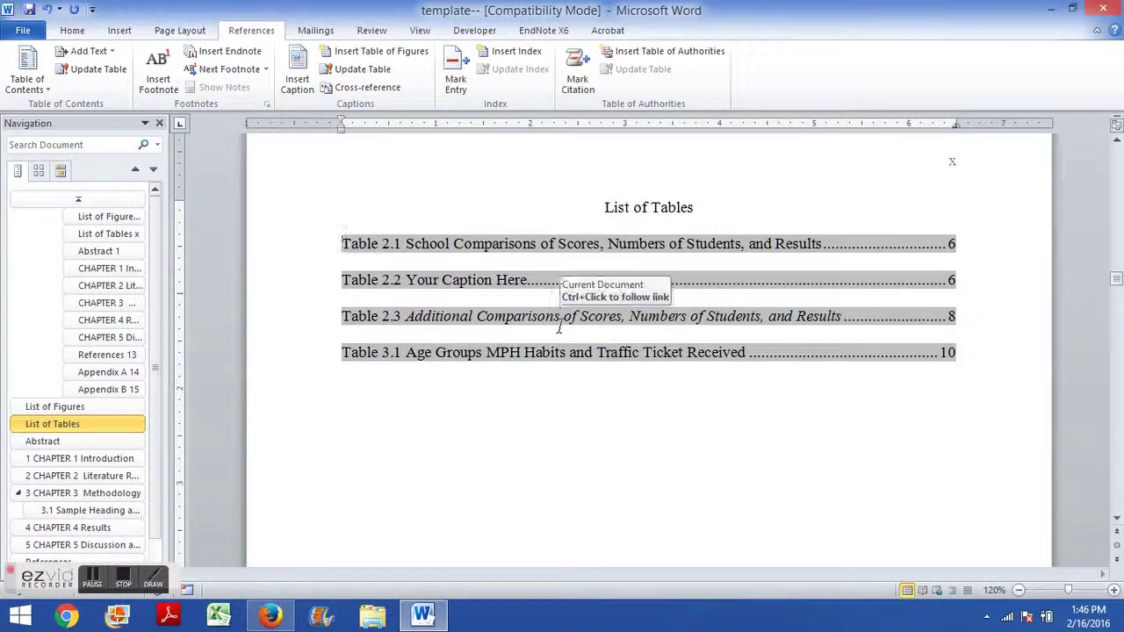
{"action": "left_click", "coordinate": [448, 281], "text": "ctrl"}
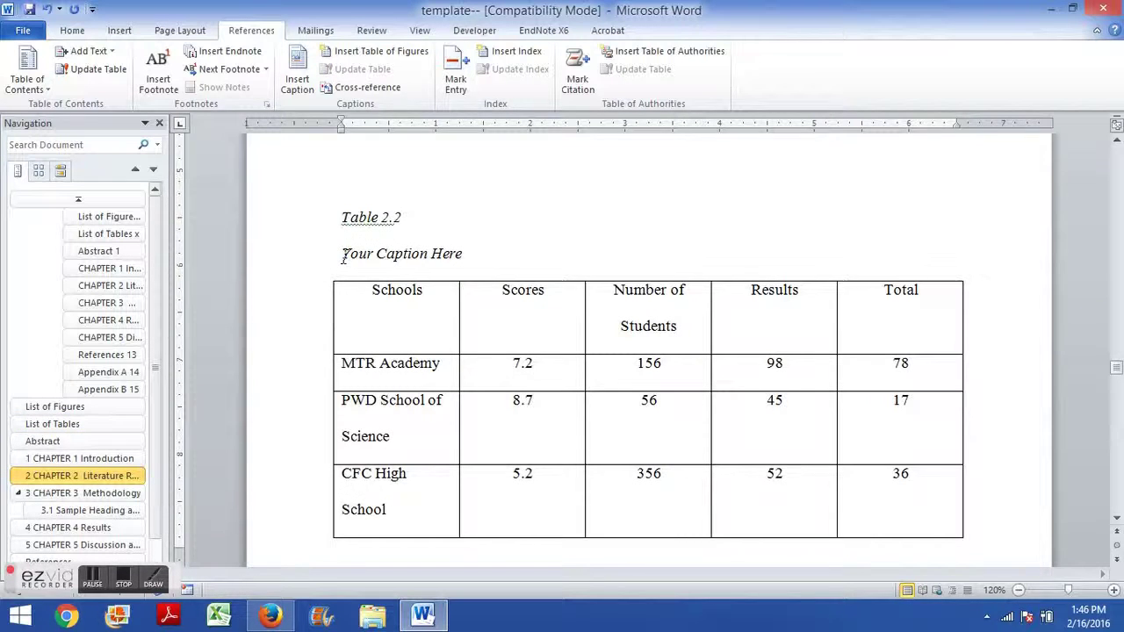
- Put the title on its own line below Table 2.2 and make the Table 2.2 label non-italic
{"action": "key", "text": "BackSpace"}
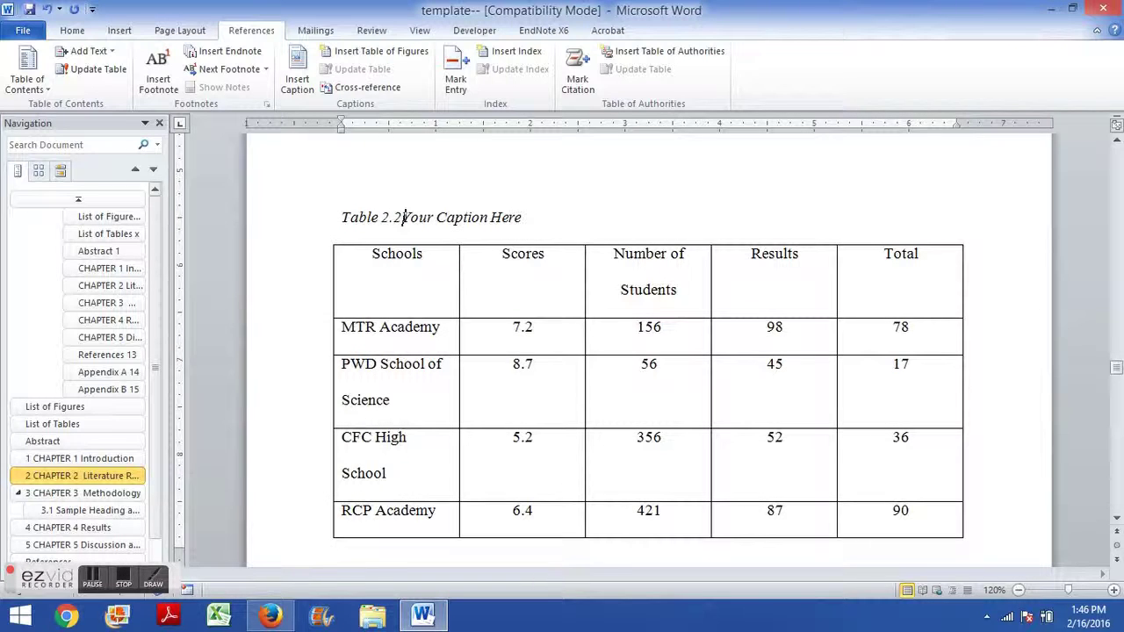
{"action": "key", "text": "Return"}
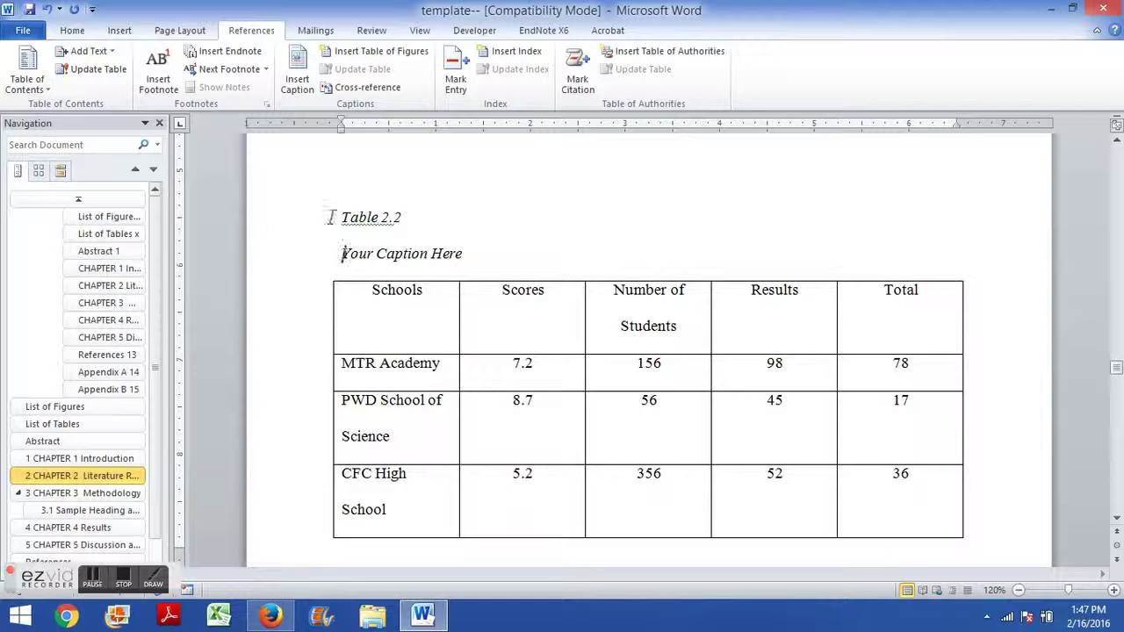
{"action": "triple_click", "coordinate": [412, 215]}
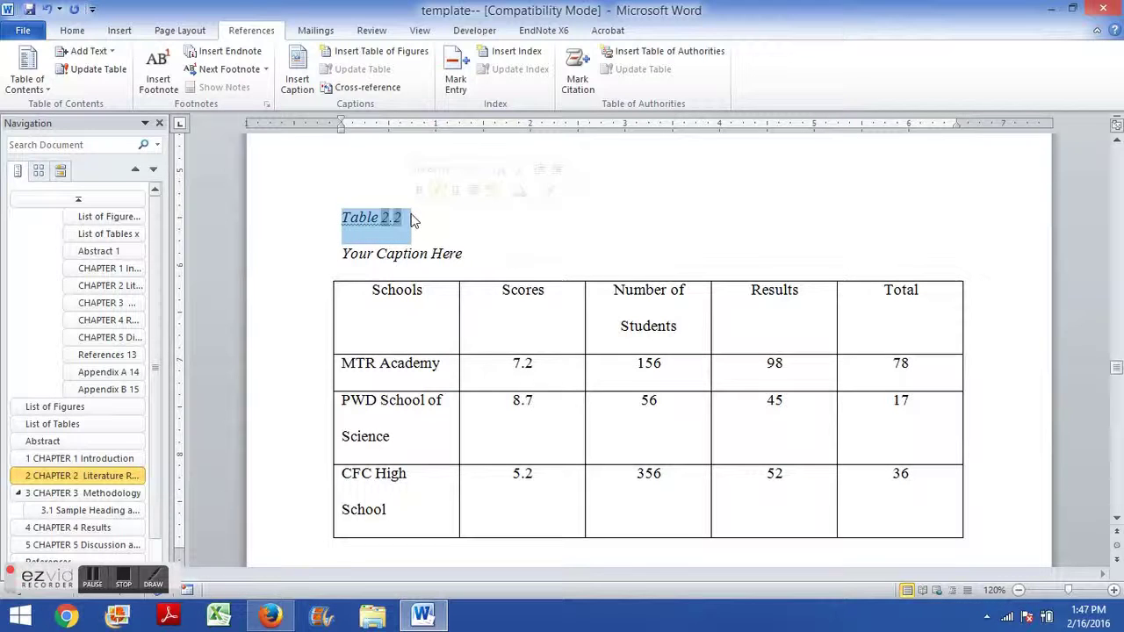
{"action": "key", "text": "ctrl+i"}
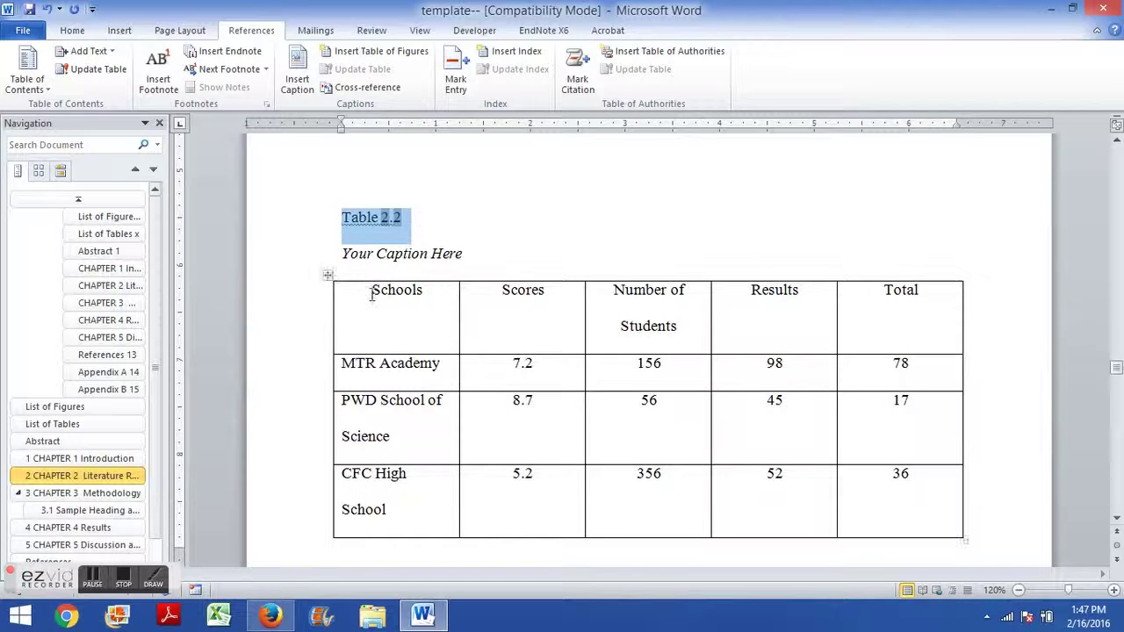
{"action": "left_click", "coordinate": [361, 325]}
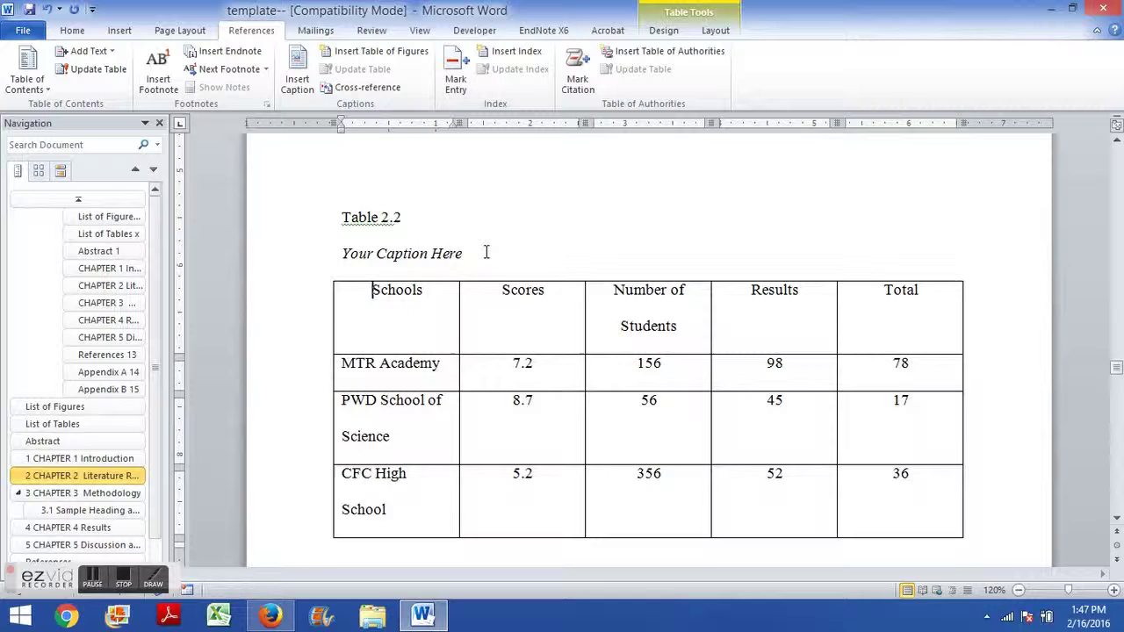
{"action": "scroll", "coordinate": [443, 338], "scroll_direction": "up", "scroll_amount": 3}
- Delete the old caption lines, insert a new Table 2.2 caption, and type '. Your Table Caption' after it
{"action": "left_click", "coordinate": [350, 311]}
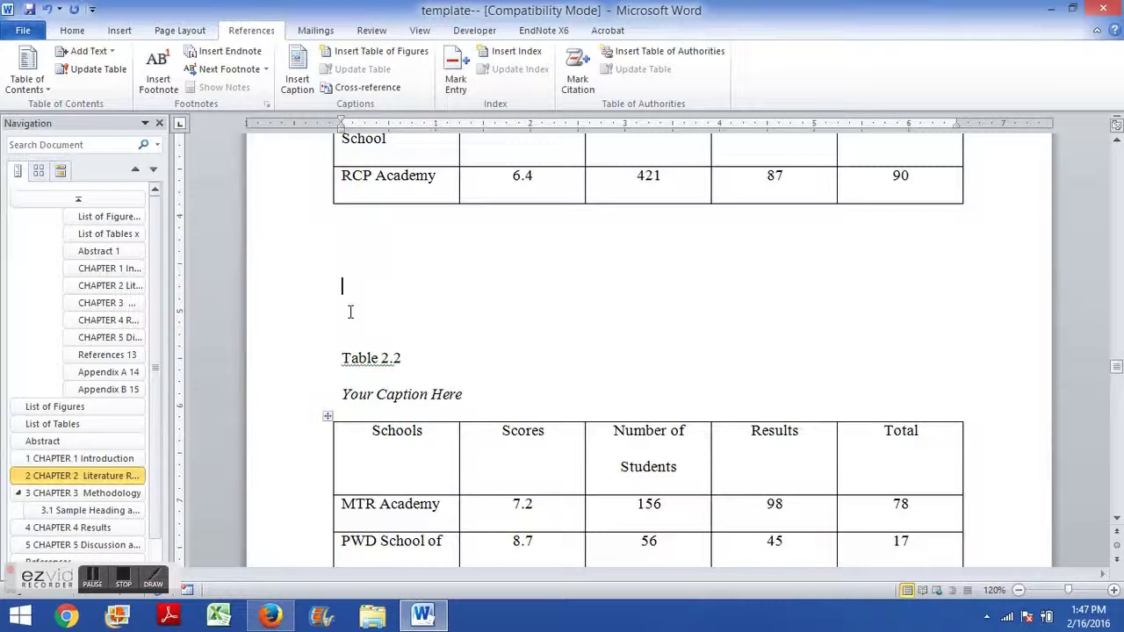
{"action": "left_click_drag", "start_coordinate": [478, 391], "coordinate": [341, 357]}
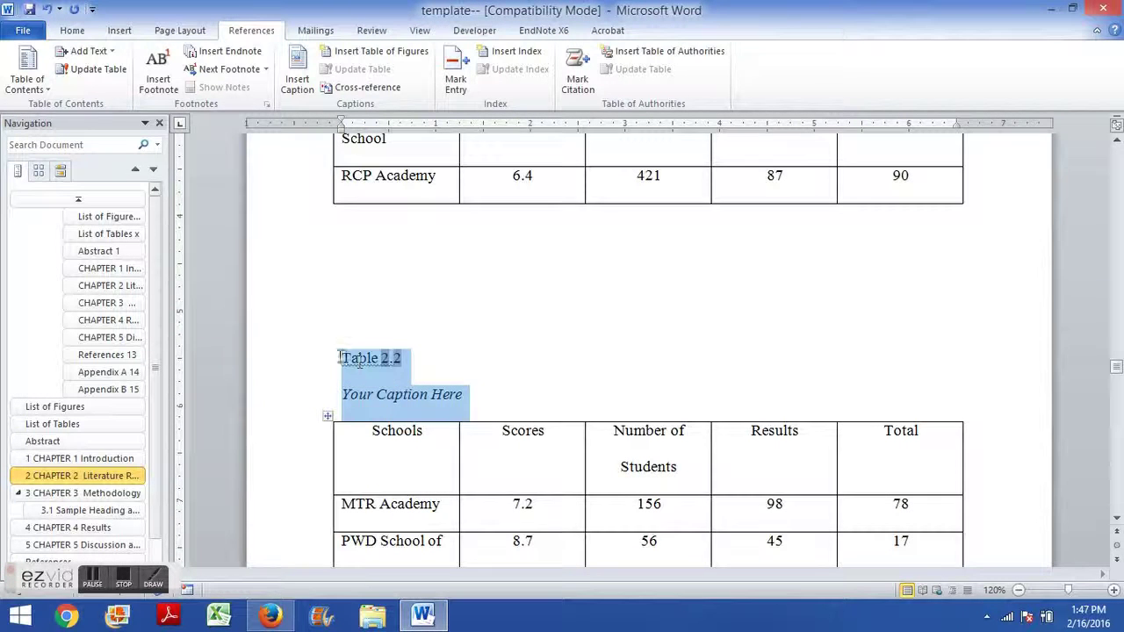
{"action": "key", "text": "Delete"}
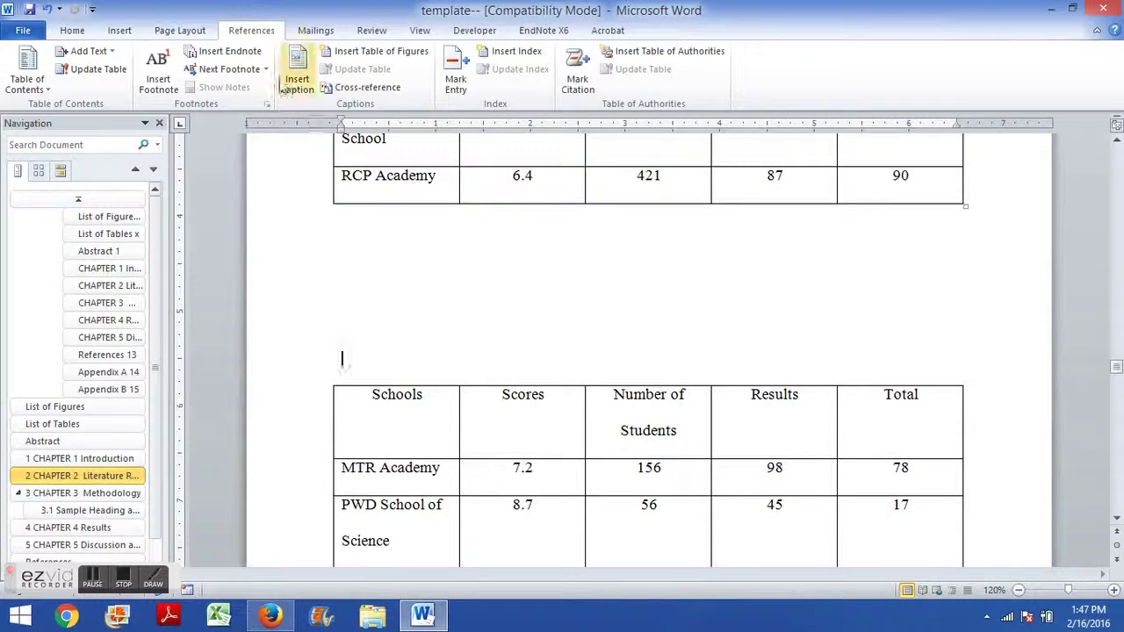
{"action": "left_click", "coordinate": [299, 72]}
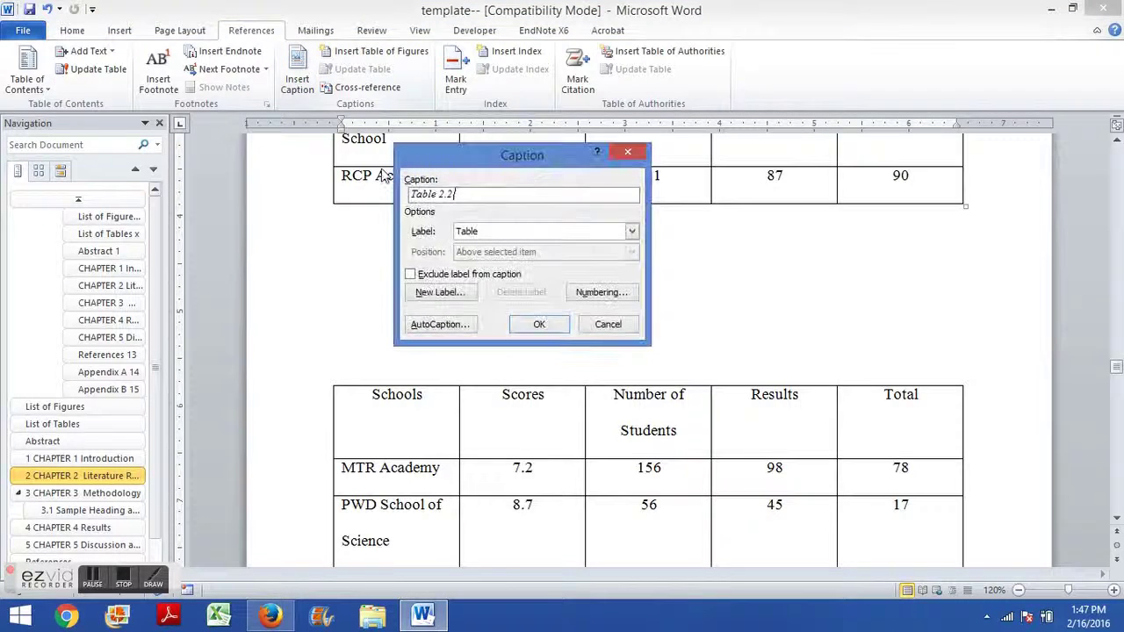
{"action": "left_click", "coordinate": [540, 324]}
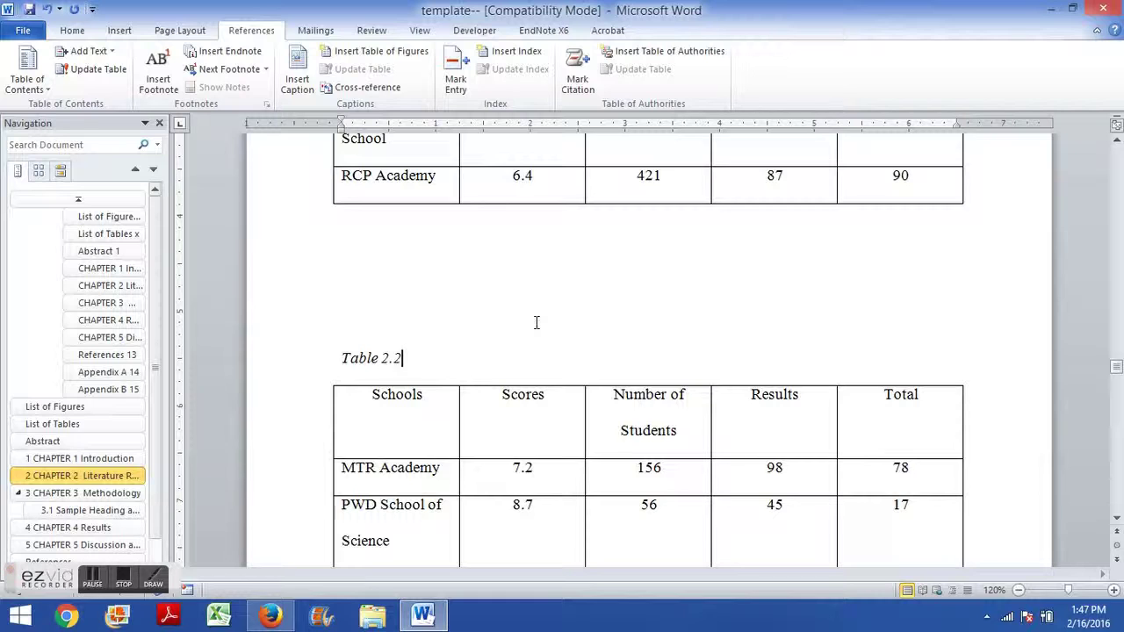
{"action": "type", "text": ". Your Talb"}
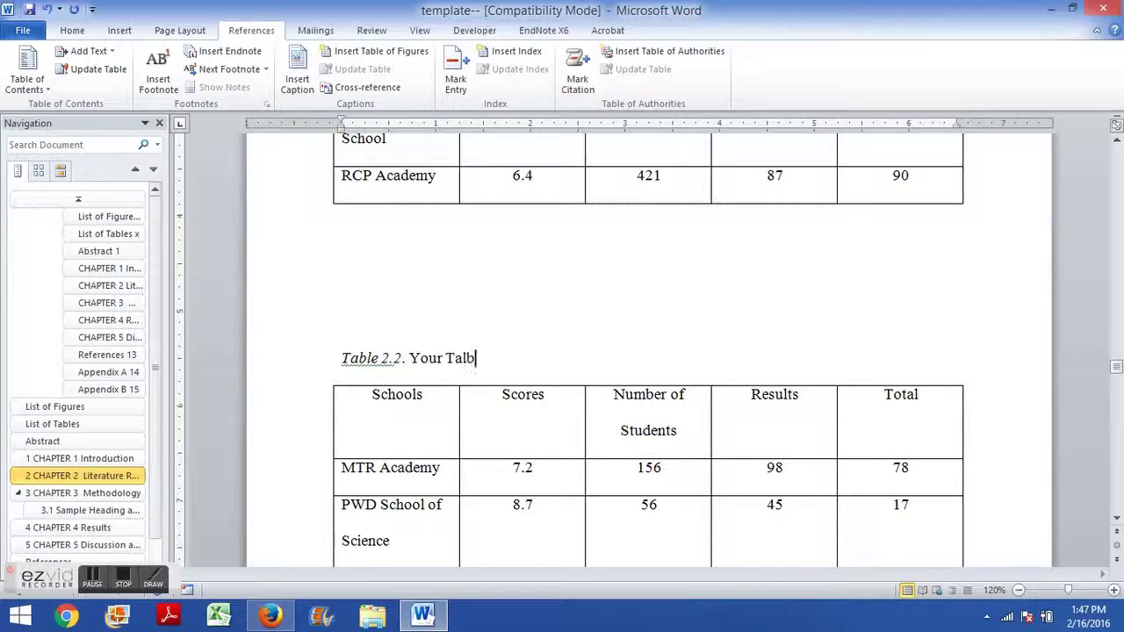
{"action": "key", "text": "BackSpace"}
{"action": "key", "text": "BackSpace"}
{"action": "type", "text": "ble Caption."}
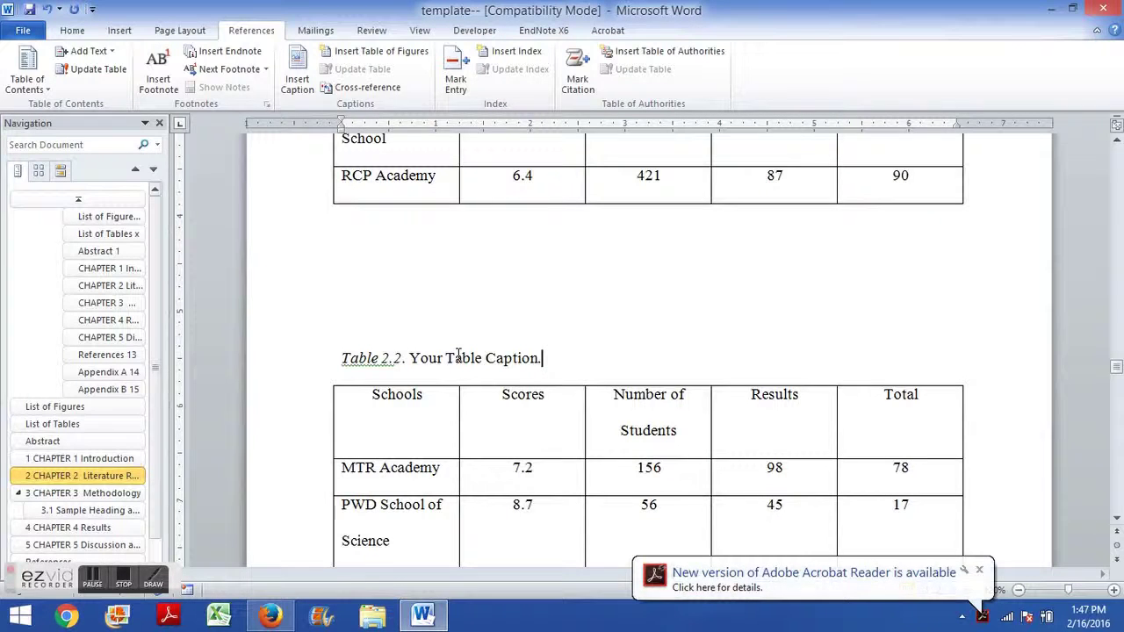
- Dismiss the Adobe Reader update notification
{"action": "left_click", "coordinate": [980, 570]}
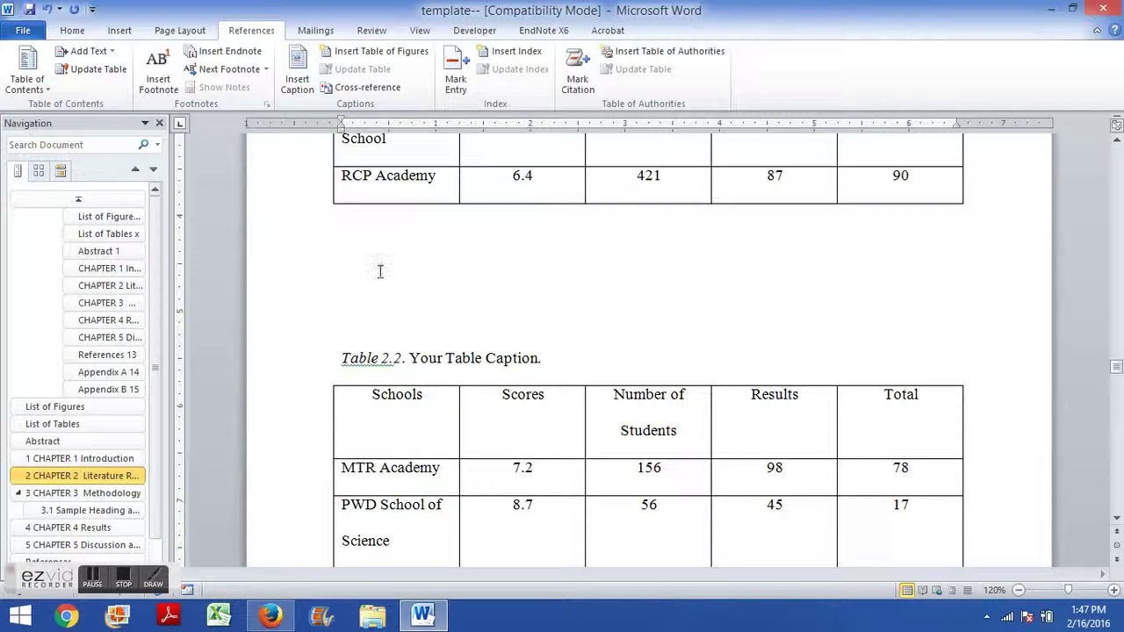
{"action": "scroll", "coordinate": [380, 271], "scroll_direction": "down", "scroll_amount": 2}
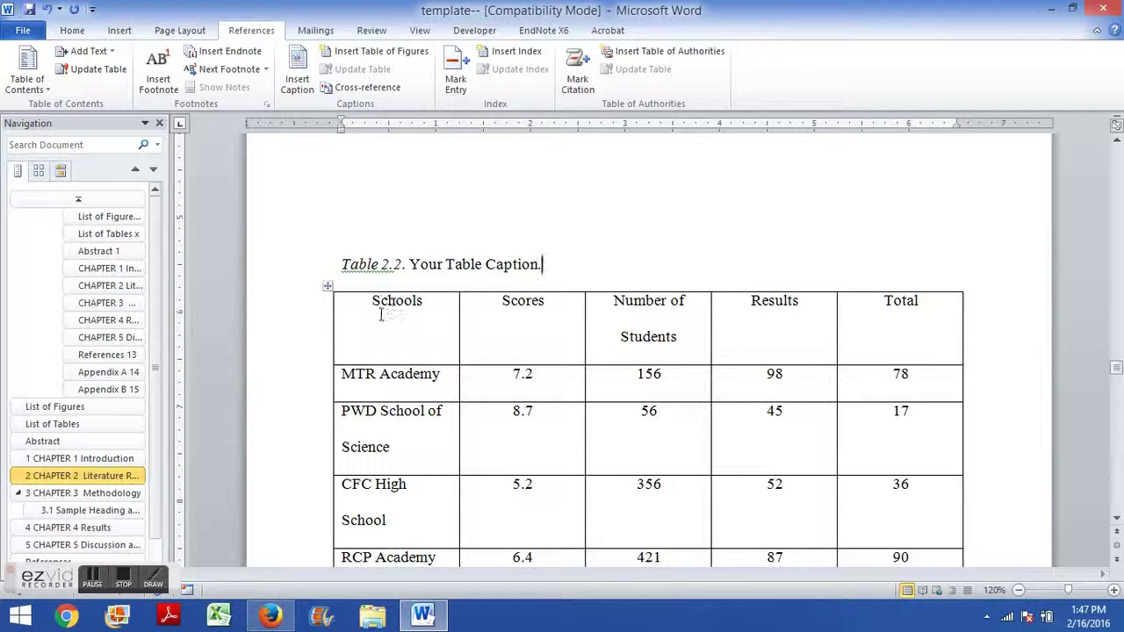
{"action": "scroll", "coordinate": [381, 315], "scroll_direction": "down", "scroll_amount": 7}
{"action": "scroll", "coordinate": [375, 318], "scroll_direction": "up", "scroll_amount": 9}
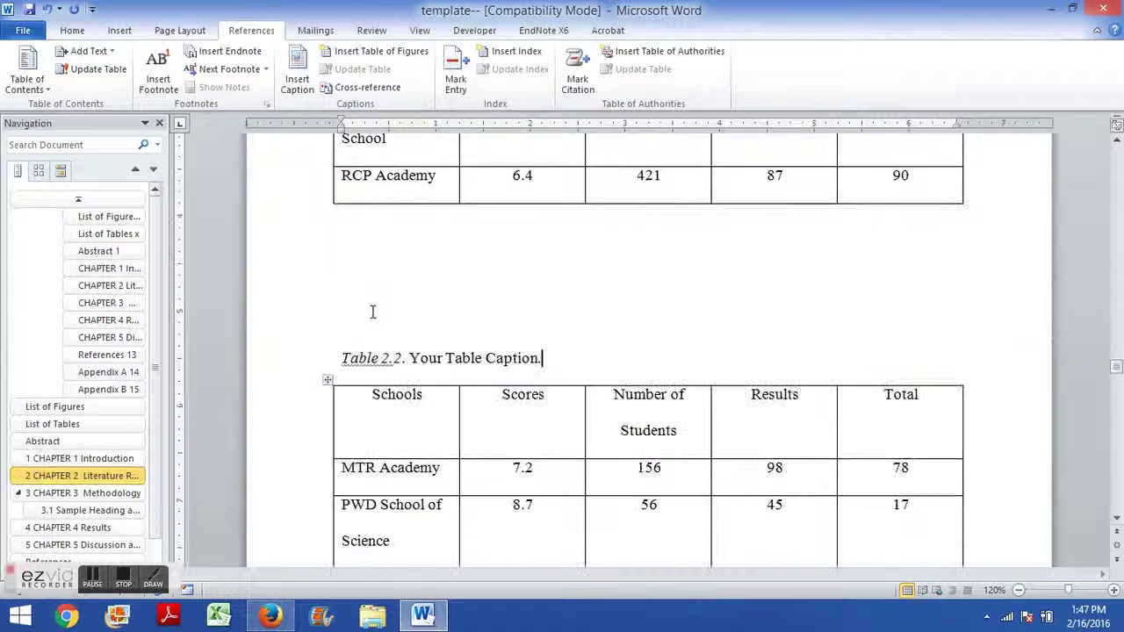
- Add blank lines above the Table 2.2 caption to push it and the table further down the page
{"action": "left_click", "coordinate": [356, 321]}
{"action": "key", "text": "Return"}
{"action": "key", "text": "Return"}
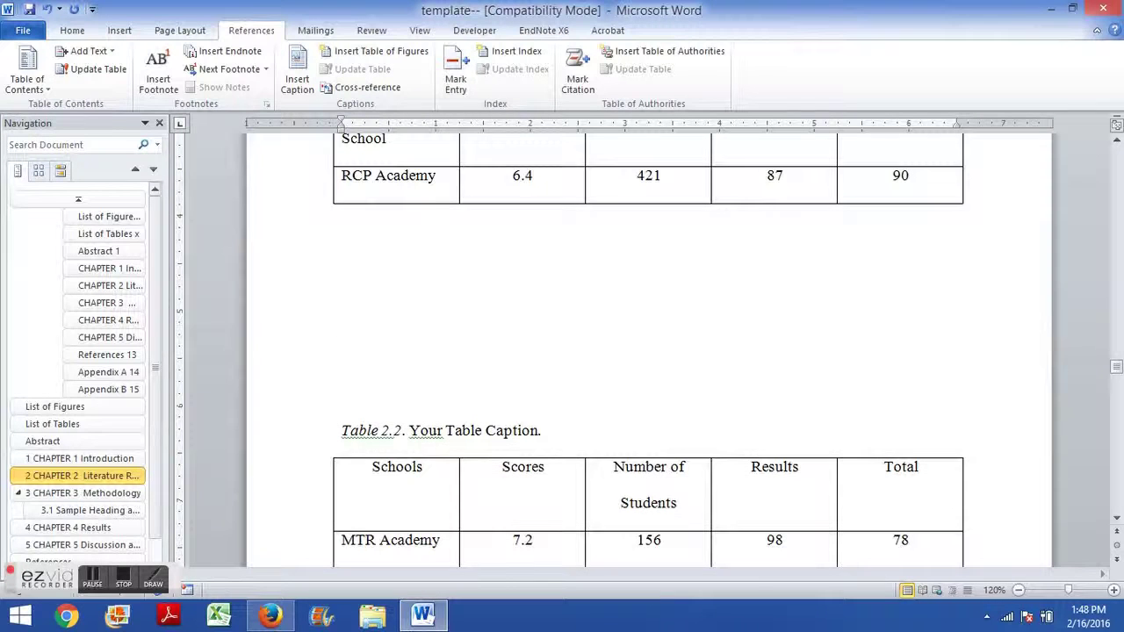
{"action": "key", "text": "ctrl+z"}
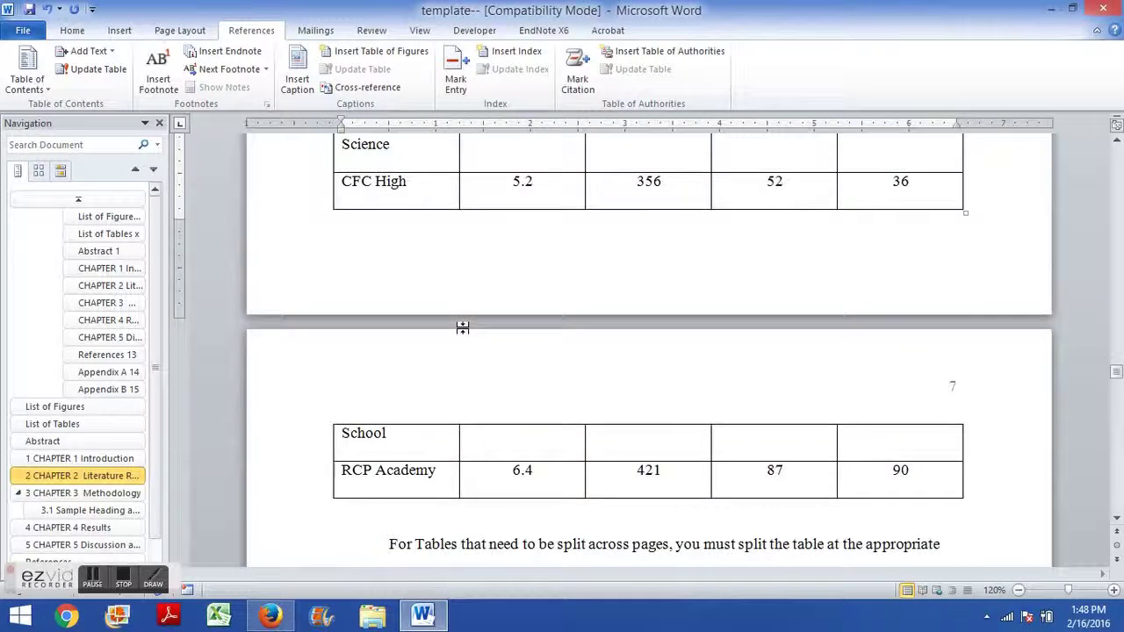
{"action": "scroll", "coordinate": [431, 334], "scroll_direction": "up", "scroll_amount": 5}
{"action": "key", "text": "Return"}
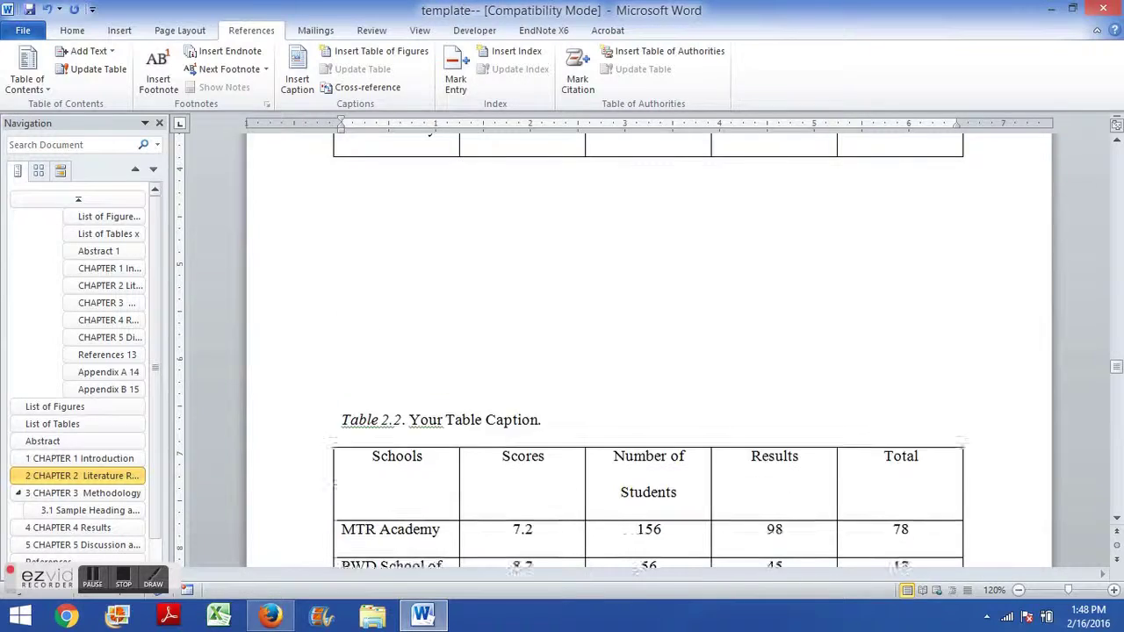
{"action": "key", "text": "Return"}
{"action": "scroll", "coordinate": [439, 351], "scroll_direction": "down", "scroll_amount": 4}
{"action": "scroll", "coordinate": [346, 351], "scroll_direction": "up", "scroll_amount": 3}
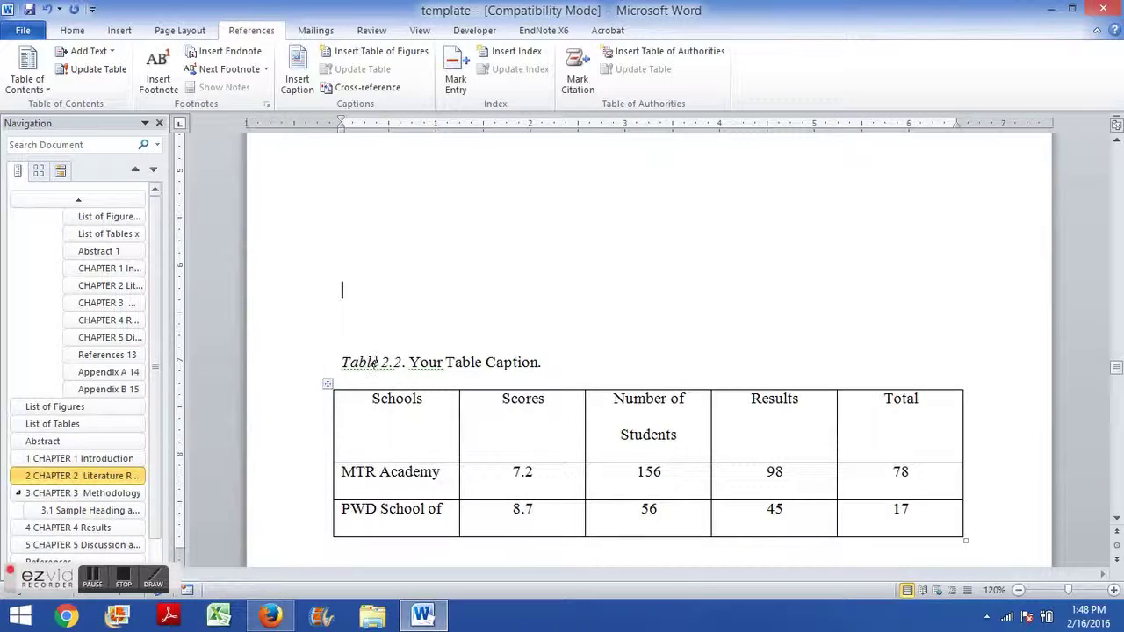
{"action": "scroll", "coordinate": [375, 362], "scroll_direction": "down", "scroll_amount": 10}
{"action": "scroll", "coordinate": [373, 371], "scroll_direction": "up", "scroll_amount": 3}
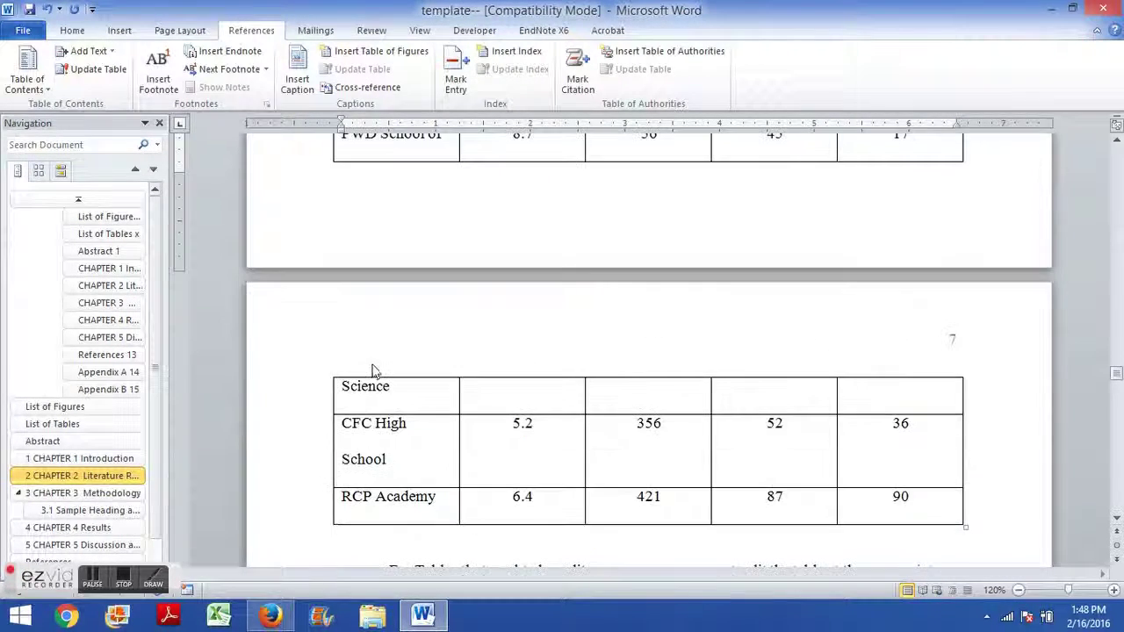
{"action": "scroll", "coordinate": [372, 371], "scroll_direction": "up", "scroll_amount": 6}
{"action": "scroll", "coordinate": [368, 369], "scroll_direction": "down", "scroll_amount": 6}
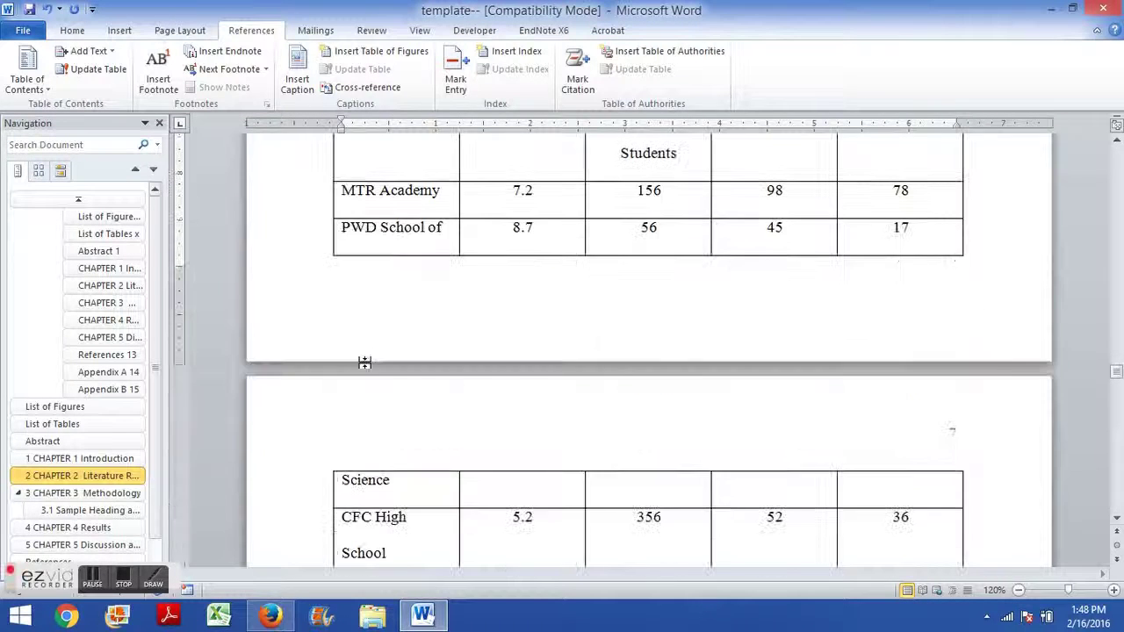
{"action": "scroll", "coordinate": [389, 381], "scroll_direction": "up", "scroll_amount": 3}
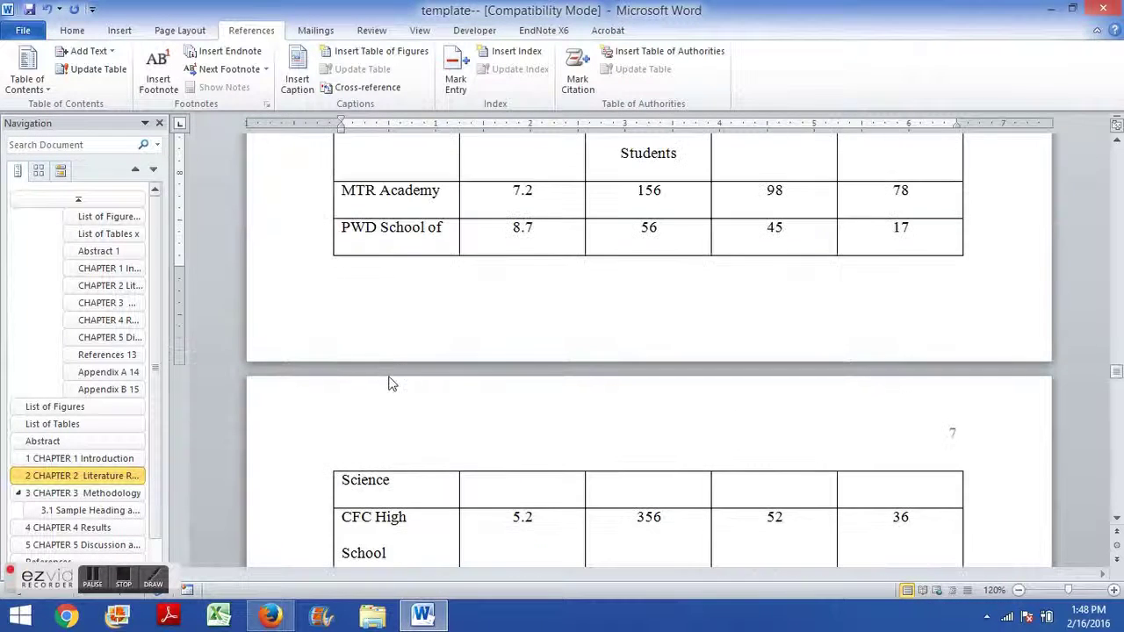
{"action": "scroll", "coordinate": [392, 311], "scroll_direction": "up", "scroll_amount": 3}
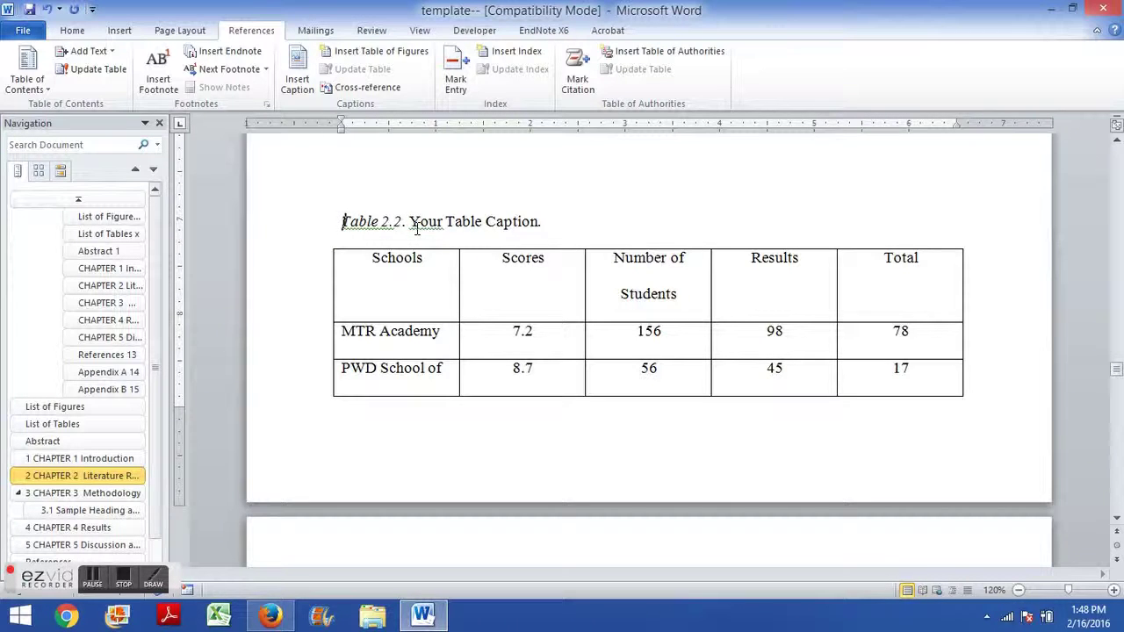
{"action": "scroll", "coordinate": [509, 336], "scroll_direction": "up", "scroll_amount": 2}
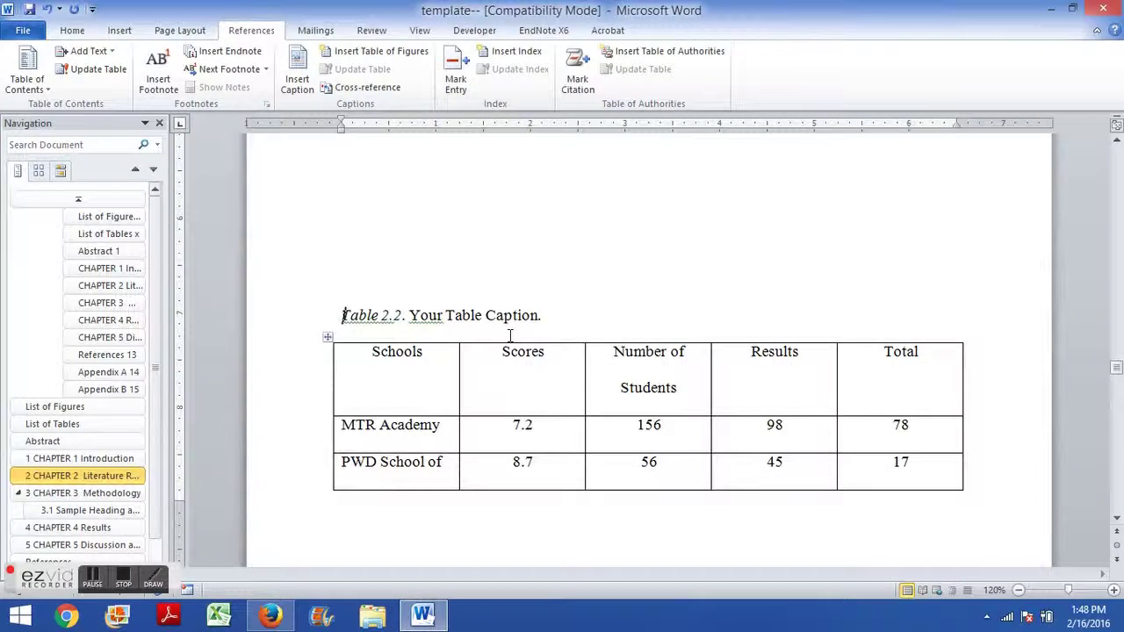
- Move the caption text onto its own line below the Table 2.2 label
{"action": "left_click", "coordinate": [409, 317]}
{"action": "key", "text": "Return"}
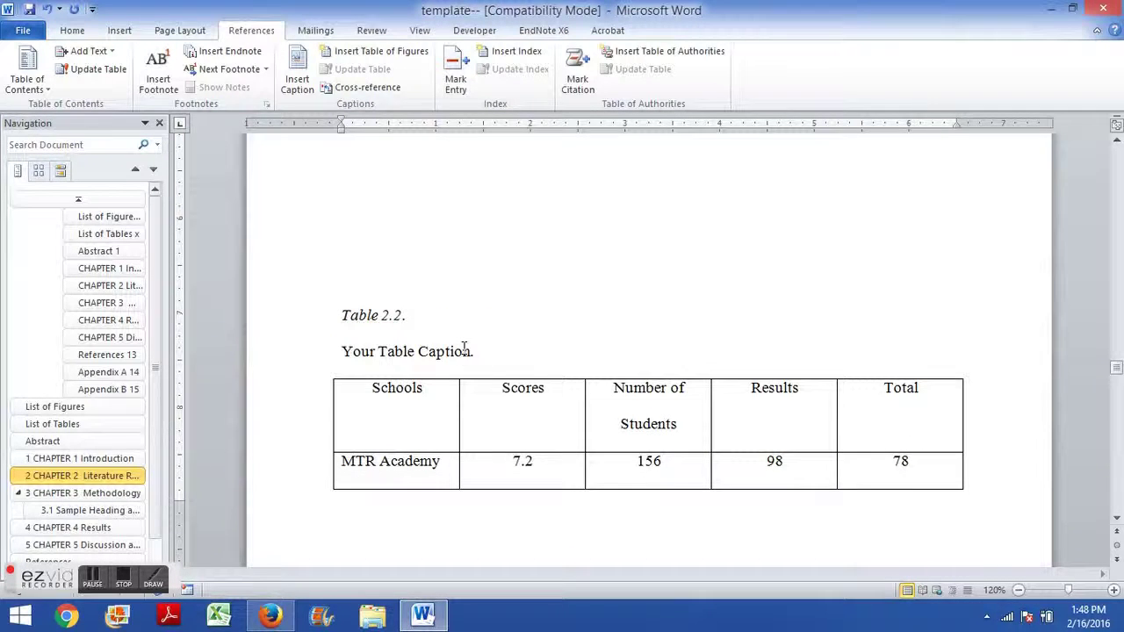
{"action": "triple_click", "coordinate": [358, 315]}
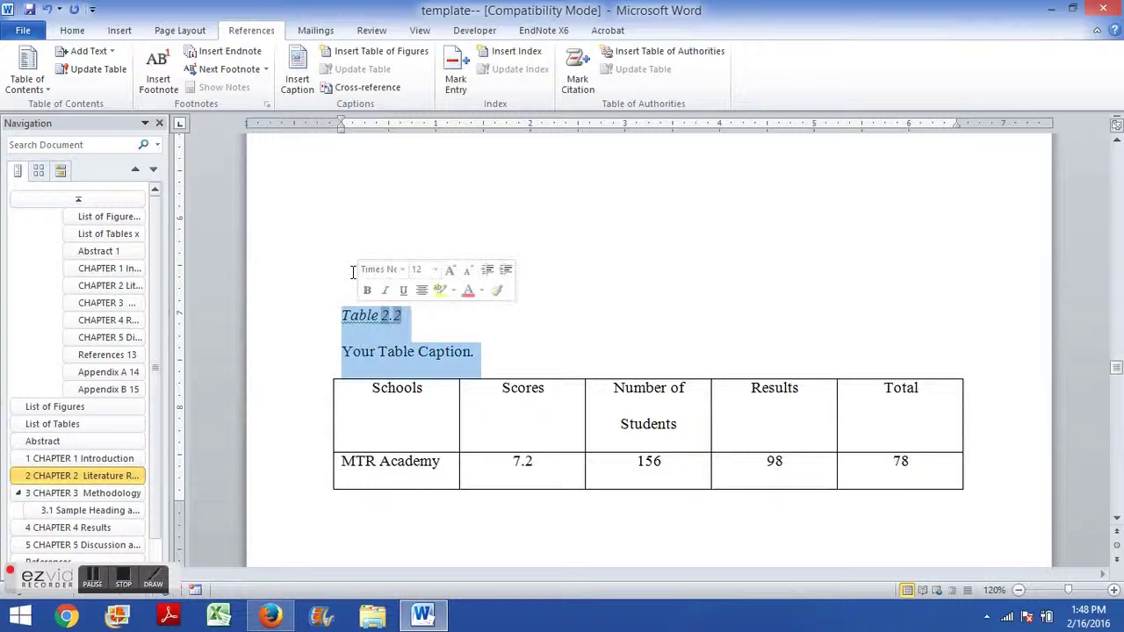
{"action": "left_click", "coordinate": [464, 351]}
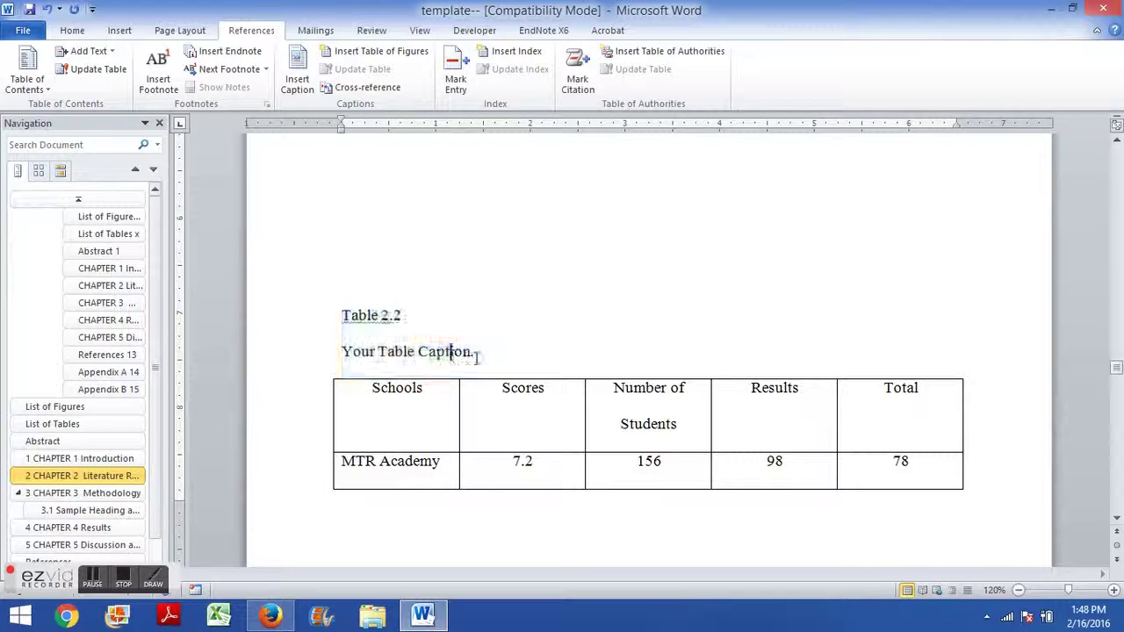
- Italicize the 'Your Table Caption' line beneath the label
{"action": "left_click_drag", "start_coordinate": [484, 354], "coordinate": [356, 355]}
{"action": "key", "text": "ctrl+i"}
{"action": "left_click", "coordinate": [490, 352]}
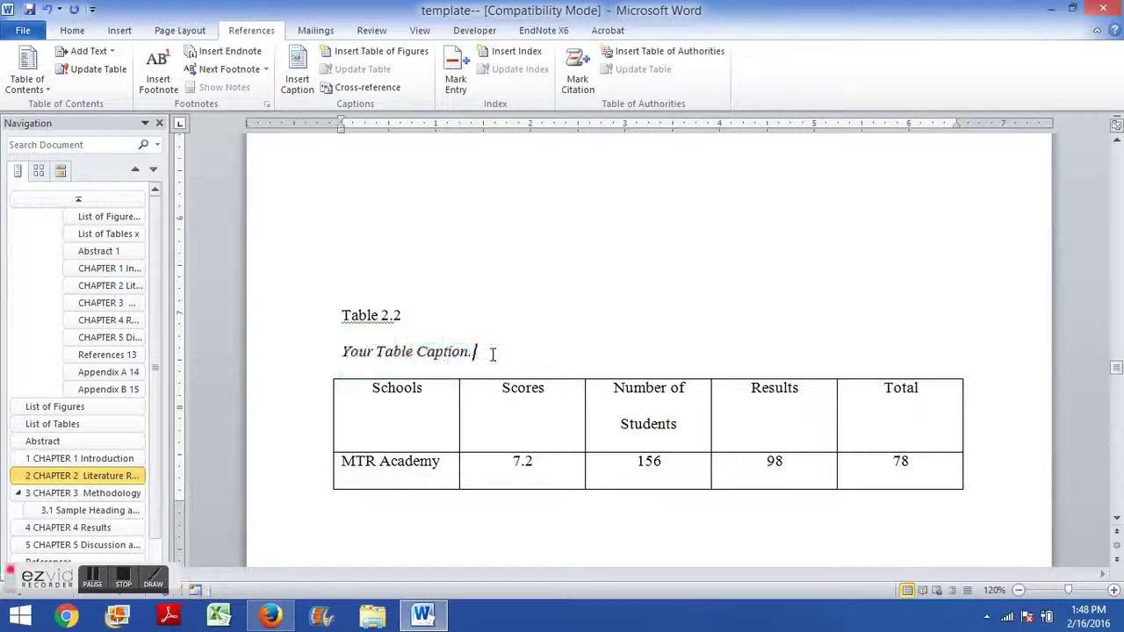
{"action": "scroll", "coordinate": [460, 360], "scroll_direction": "down", "scroll_amount": 5}
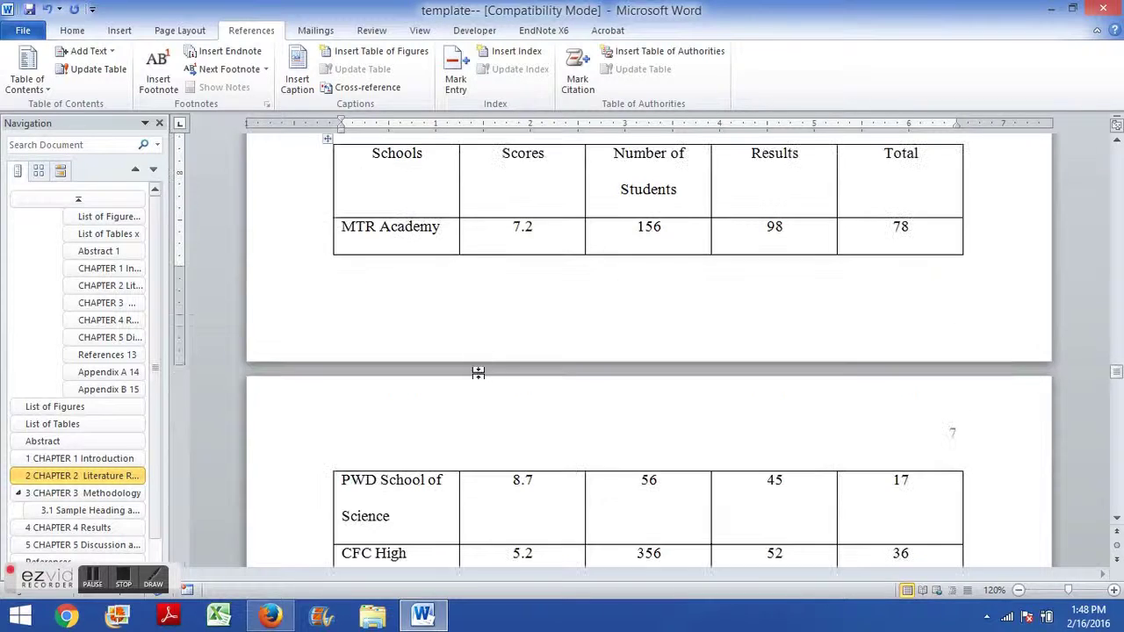
{"action": "scroll", "coordinate": [470, 390], "scroll_direction": "up", "scroll_amount": 4}
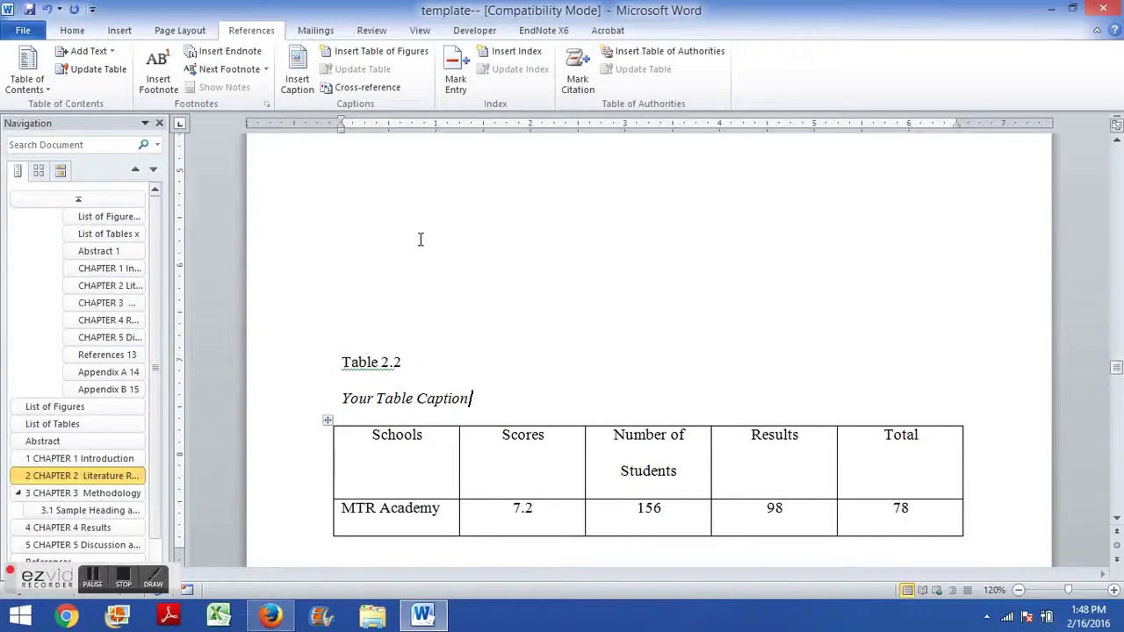
{"action": "scroll", "coordinate": [407, 261], "scroll_direction": "down", "scroll_amount": 4}
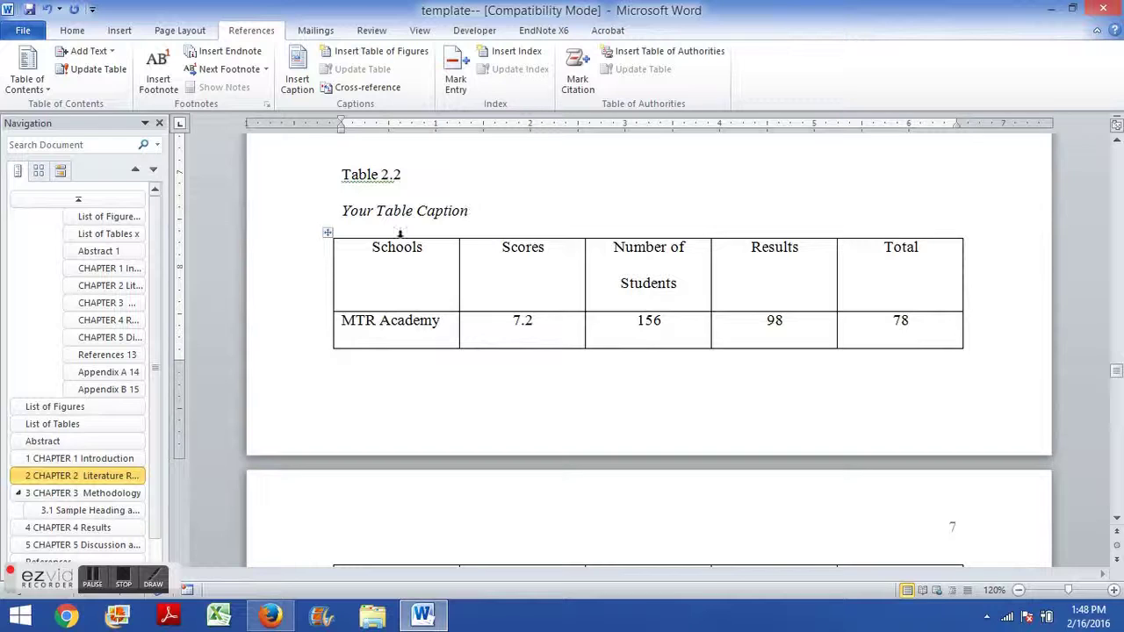
{"action": "scroll", "coordinate": [427, 289], "scroll_direction": "up", "scroll_amount": 3}
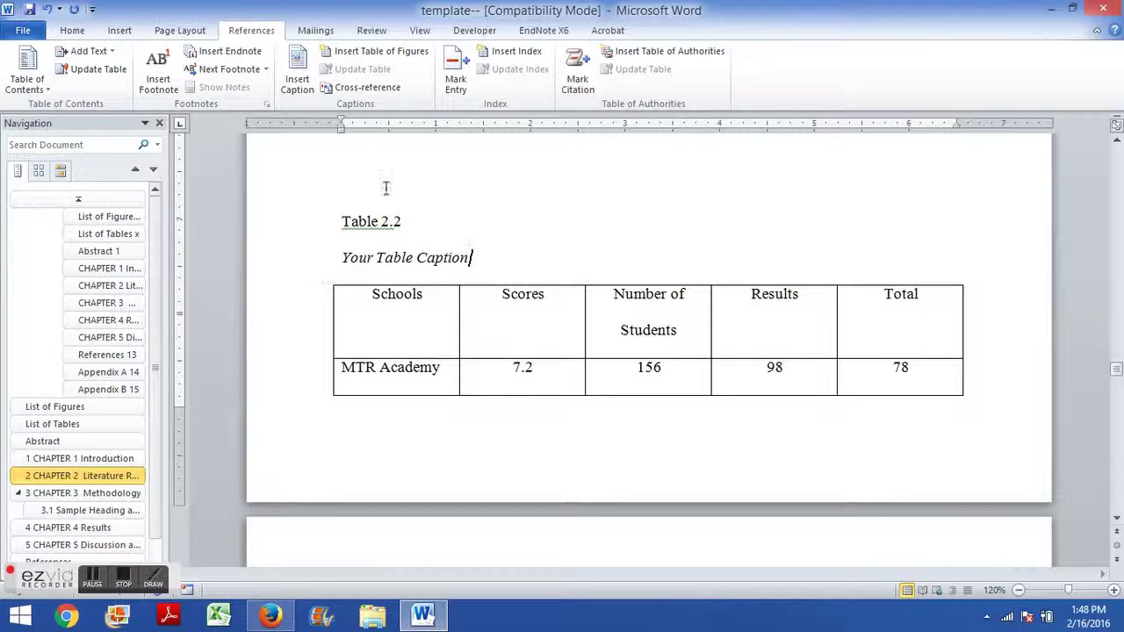
{"action": "scroll", "coordinate": [392, 305], "scroll_direction": "down", "scroll_amount": 4}
{"action": "scroll", "coordinate": [389, 304], "scroll_direction": "down", "scroll_amount": 1}
{"action": "scroll", "coordinate": [389, 303], "scroll_direction": "up", "scroll_amount": 5}
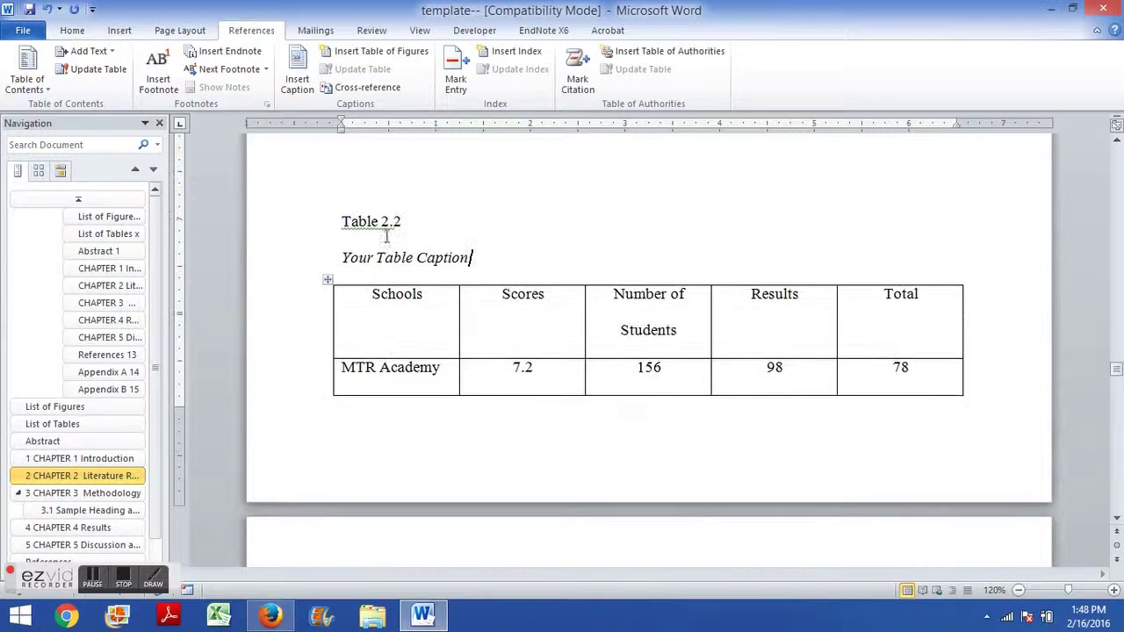
{"action": "left_click", "coordinate": [381, 196]}
{"action": "key", "text": "Delete"}
{"action": "scroll", "coordinate": [422, 281], "scroll_direction": "down", "scroll_amount": 7}
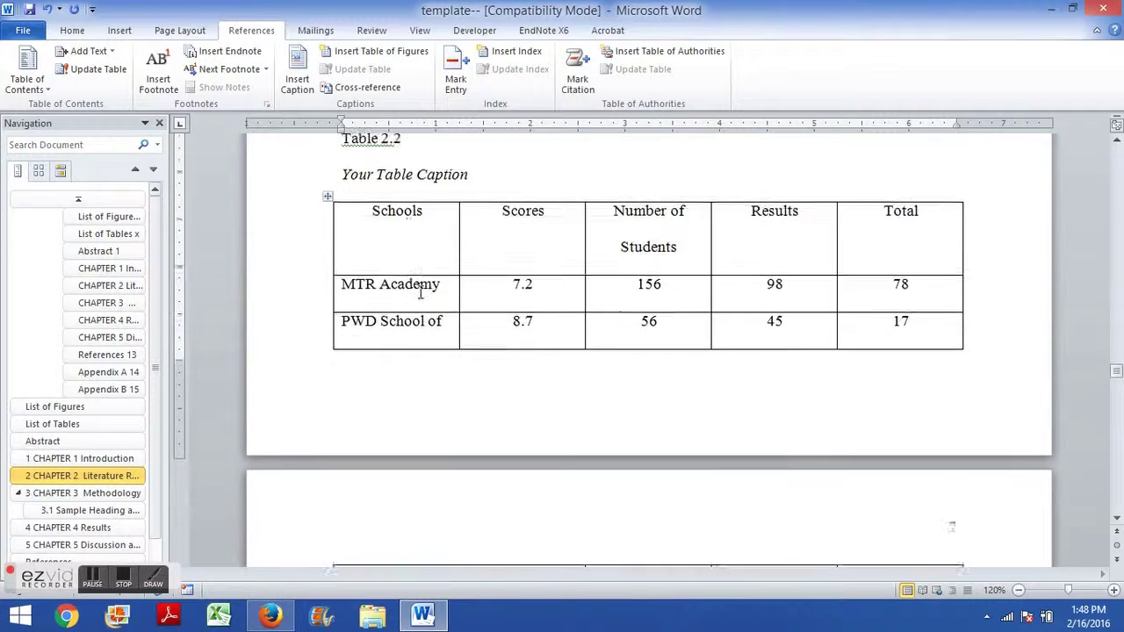
{"action": "scroll", "coordinate": [427, 351], "scroll_direction": "up", "scroll_amount": 5}
{"action": "scroll", "coordinate": [430, 351], "scroll_direction": "up", "scroll_amount": 4}
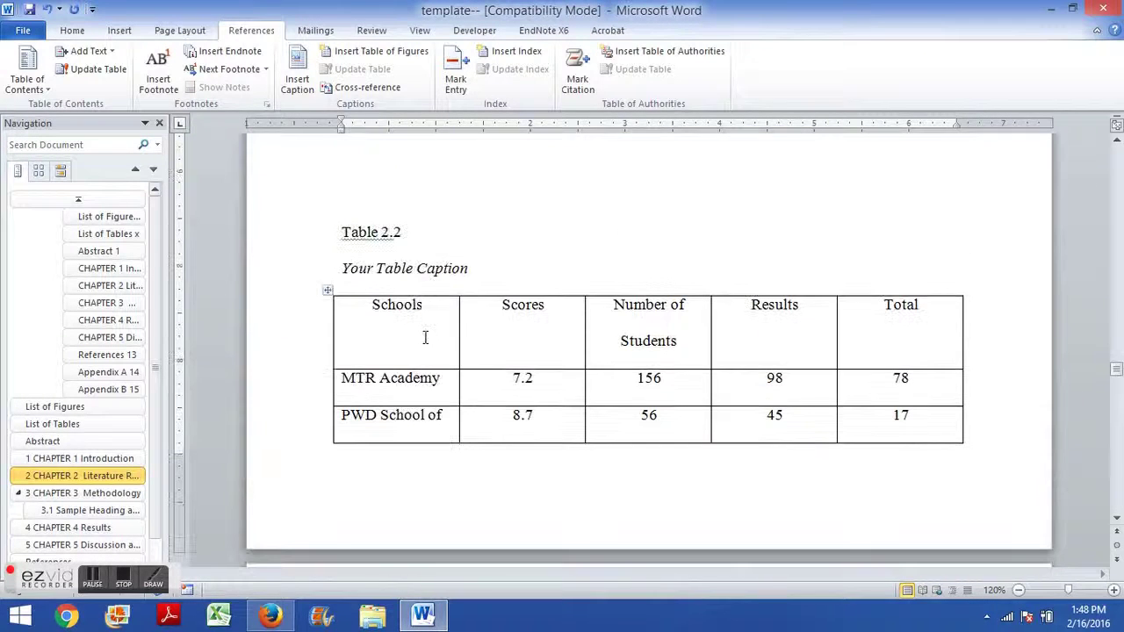
{"action": "key", "text": "Return"}
{"action": "scroll", "coordinate": [434, 268], "scroll_direction": "down", "scroll_amount": 7}
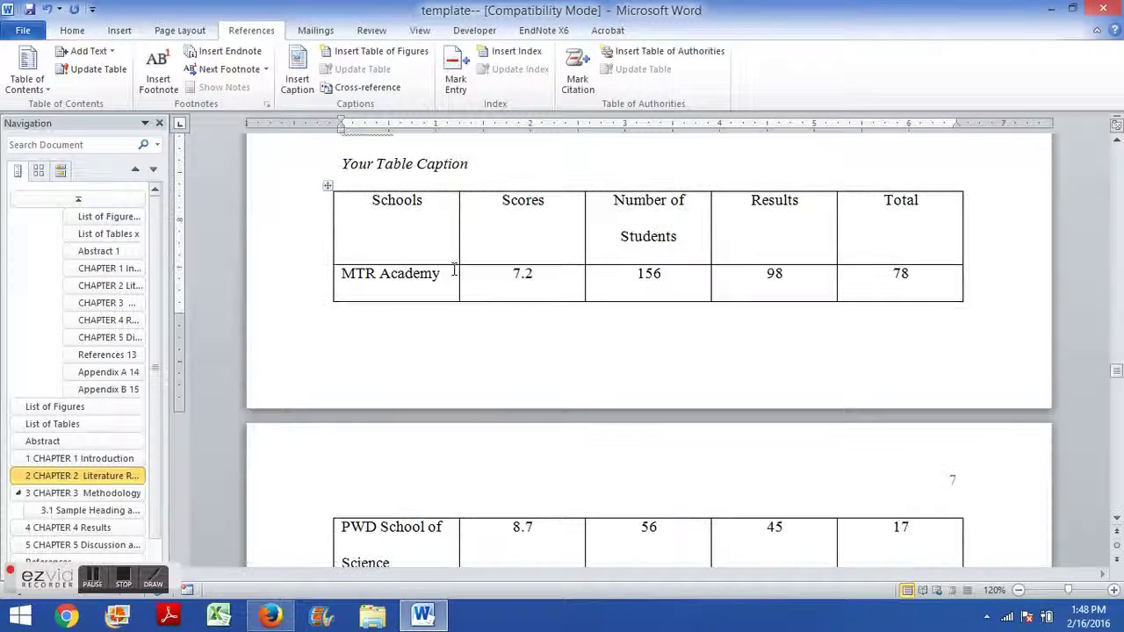
{"action": "scroll", "coordinate": [438, 285], "scroll_direction": "up", "scroll_amount": 3}
{"action": "scroll", "coordinate": [439, 286], "scroll_direction": "up", "scroll_amount": 2}
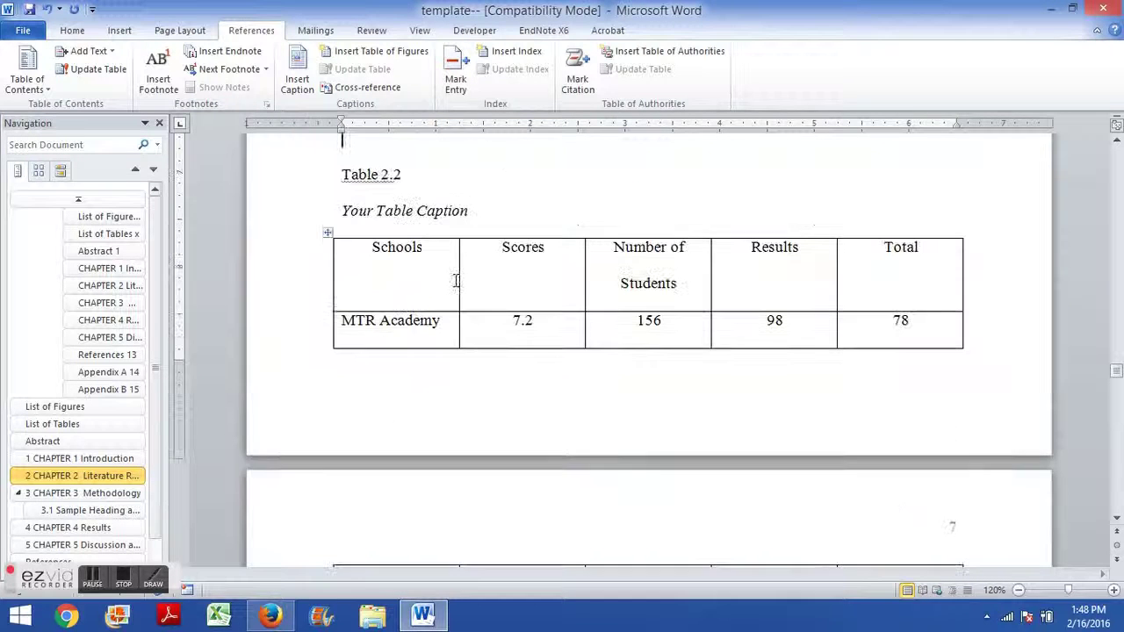
{"action": "scroll", "coordinate": [435, 282], "scroll_direction": "down", "scroll_amount": 1}
{"action": "scroll", "coordinate": [416, 297], "scroll_direction": "down", "scroll_amount": 3}
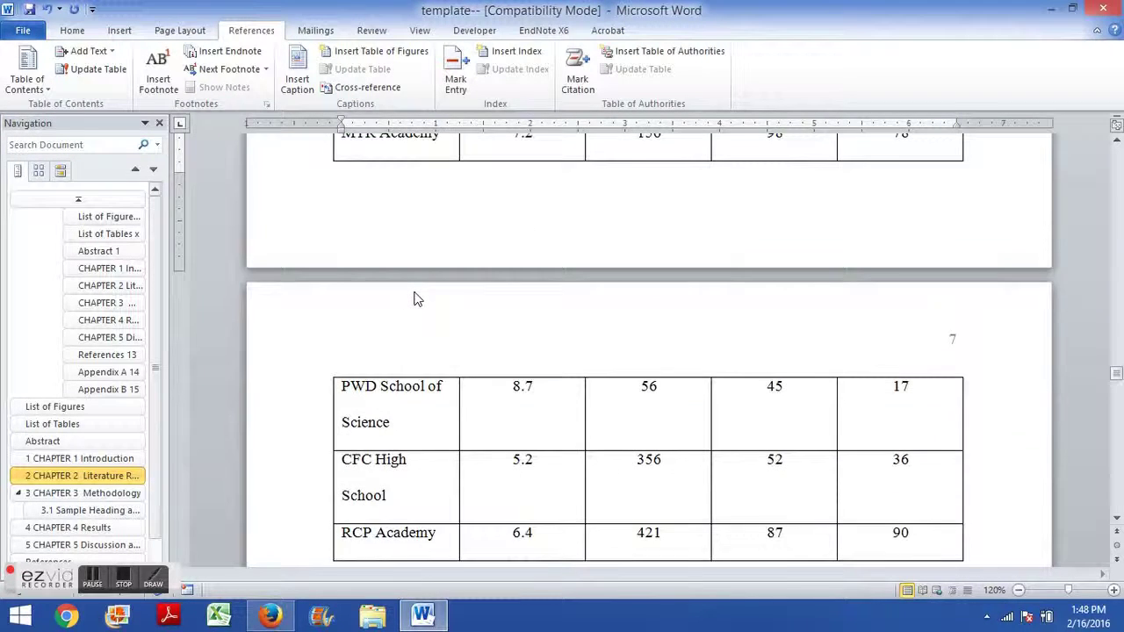
{"action": "scroll", "coordinate": [414, 295], "scroll_direction": "up", "scroll_amount": 2}
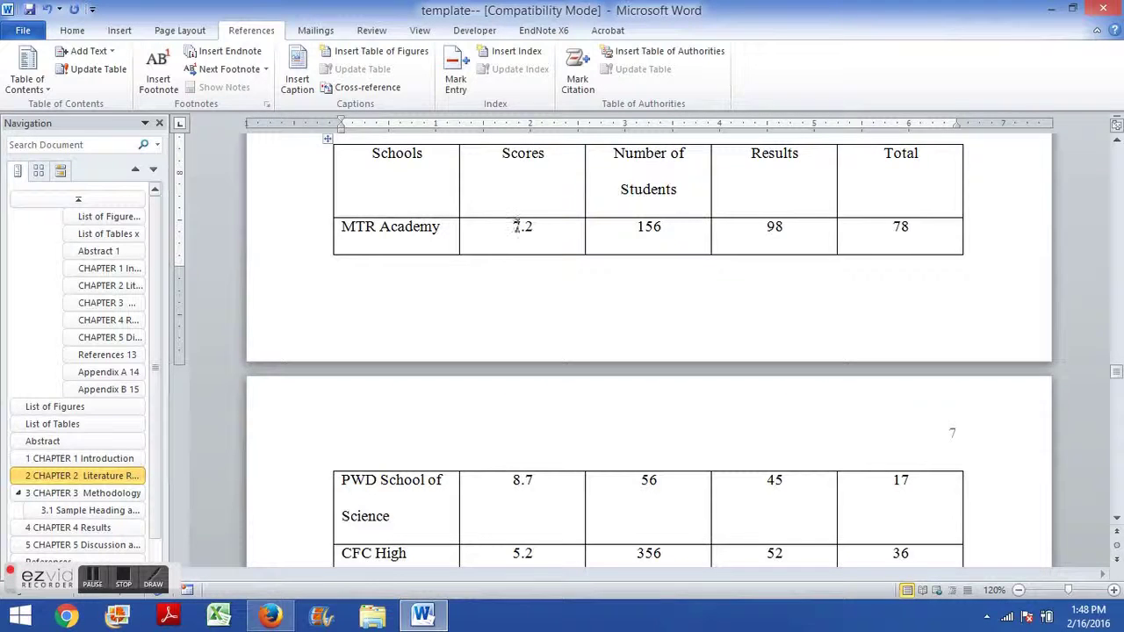
{"action": "scroll", "coordinate": [439, 369], "scroll_direction": "down", "scroll_amount": 3}
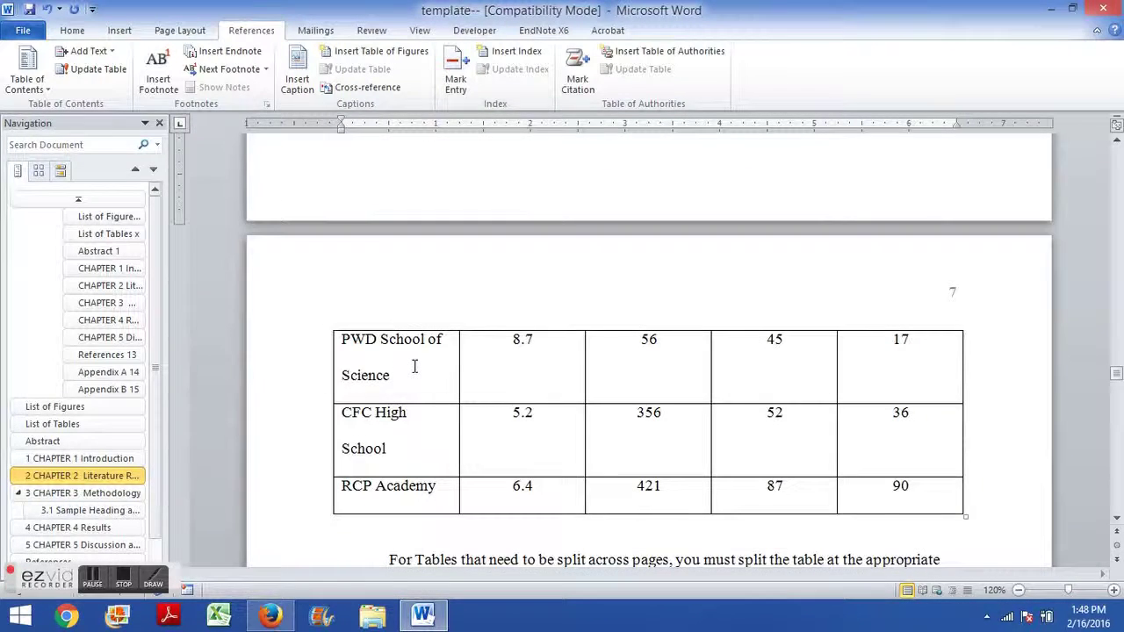
{"action": "scroll", "coordinate": [773, 388], "scroll_direction": "down", "scroll_amount": 1}
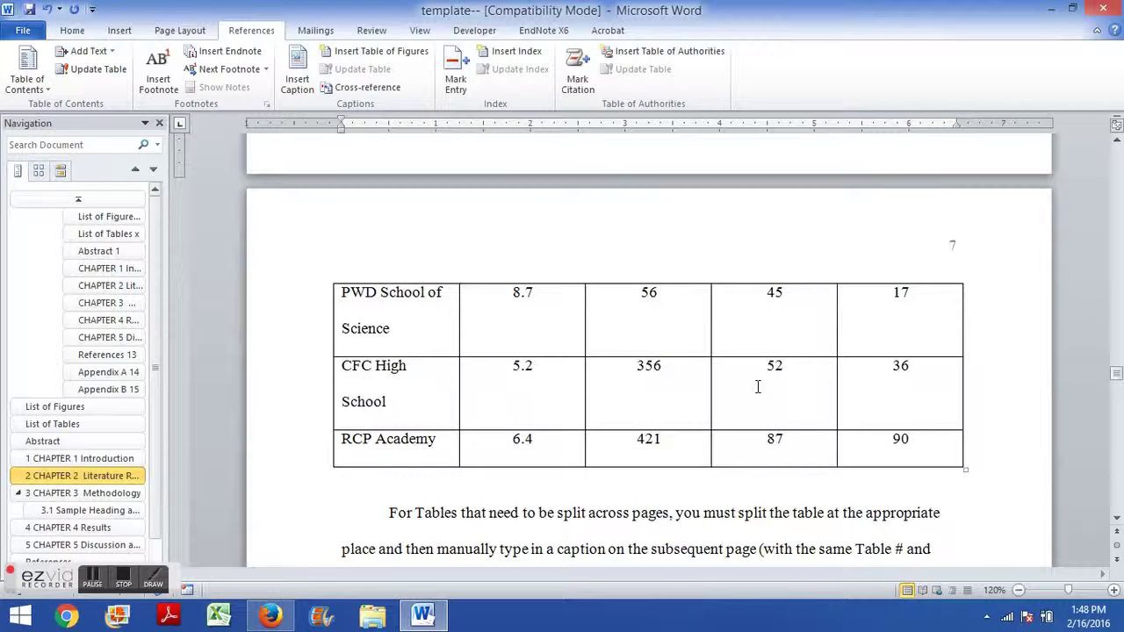
- Split Table 2.2 at the PWD School of Science row using the Layout tab's Split Table
{"action": "left_click", "coordinate": [404, 297]}
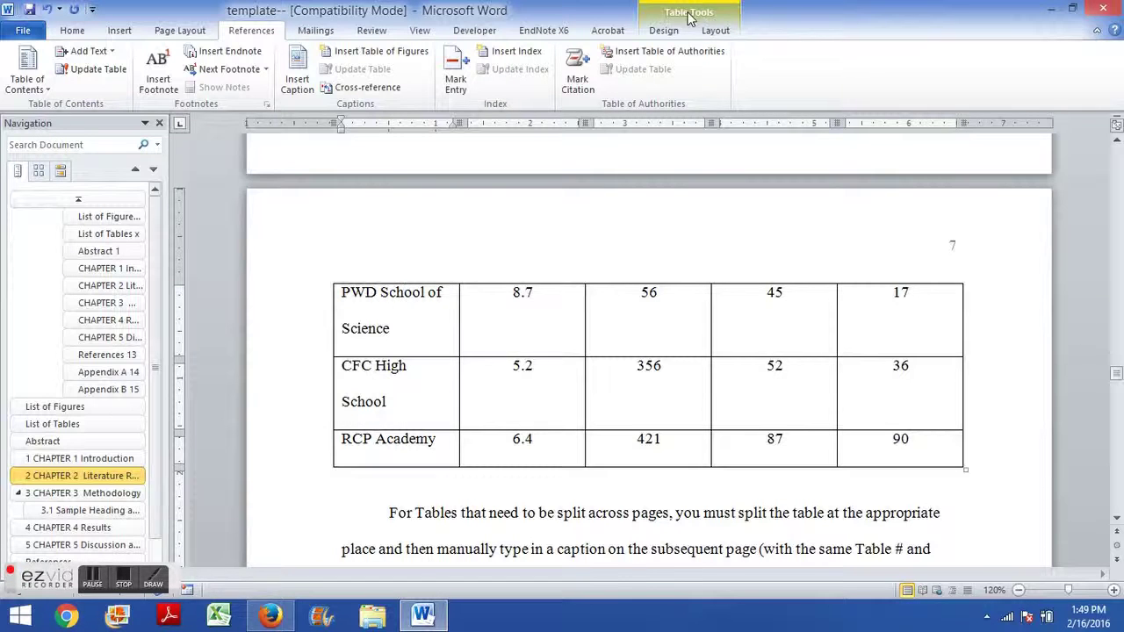
{"action": "left_click", "coordinate": [665, 31]}
{"action": "left_click", "coordinate": [715, 32]}
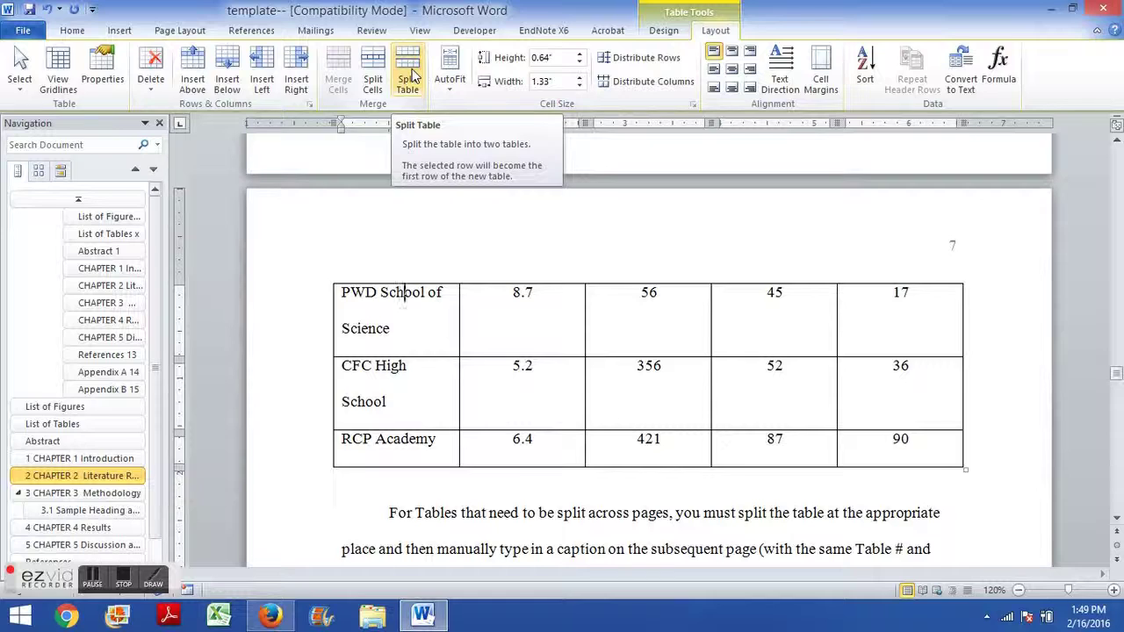
{"action": "left_click", "coordinate": [409, 79]}
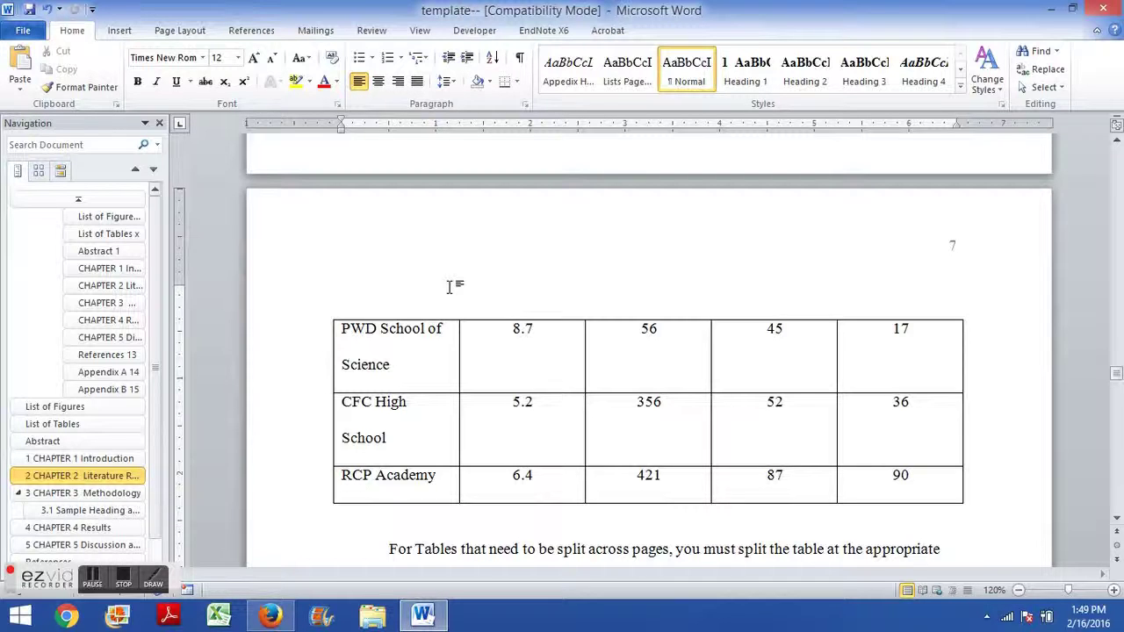
- Type the label 'Table 2.2' on the blank line above the continued table
{"action": "scroll", "coordinate": [450, 287], "scroll_direction": "up", "scroll_amount": 7}
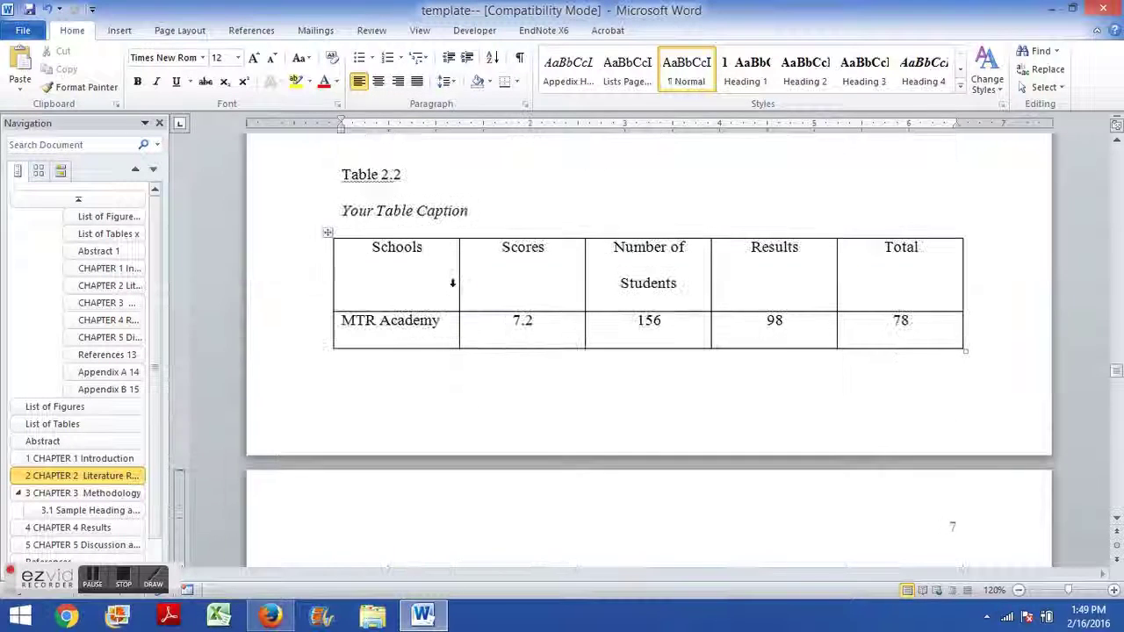
{"action": "scroll", "coordinate": [453, 282], "scroll_direction": "down", "scroll_amount": 5}
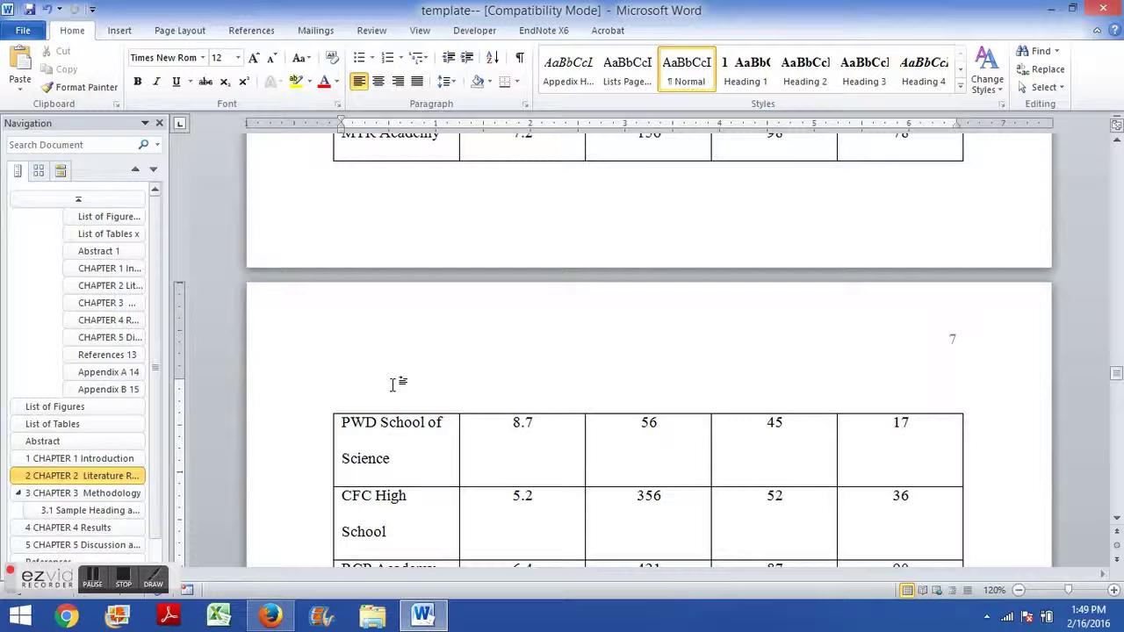
{"action": "type", "text": "lkdjflksjfkj"}
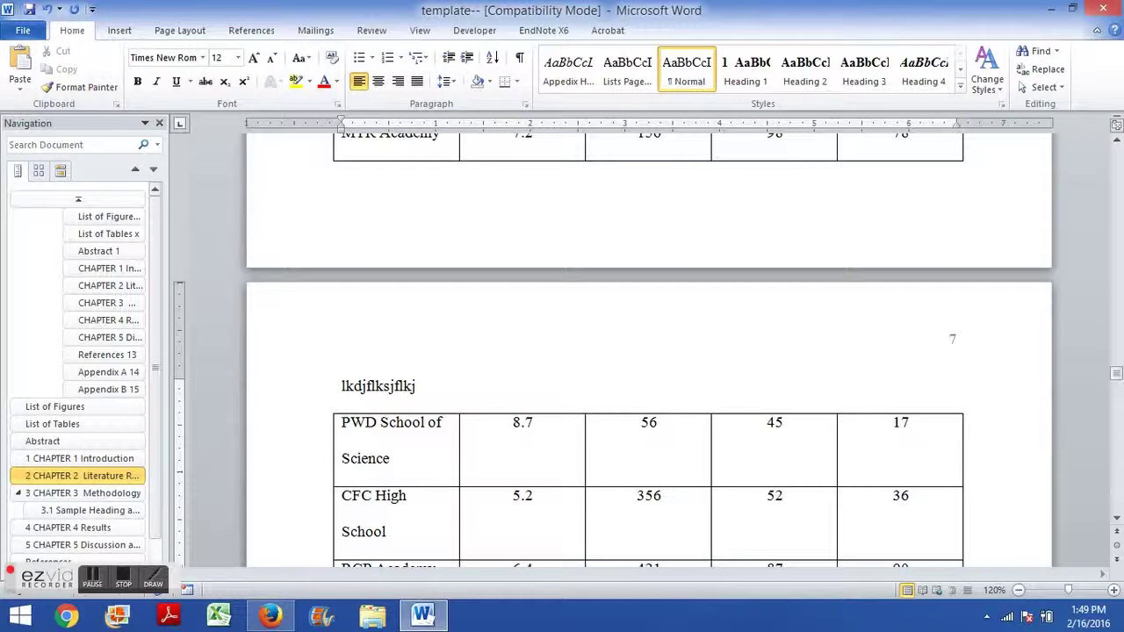
{"action": "key", "text": "BackSpace"}
{"action": "key", "text": "BackSpace"}
{"action": "key", "text": "BackSpace"}
{"action": "key", "text": "BackSpace"}
{"action": "key", "text": "BackSpace"}
{"action": "key", "text": "BackSpace"}
{"action": "key", "text": "BackSpace"}
{"action": "key", "text": "BackSpace"}
{"action": "key", "text": "BackSpace"}
{"action": "key", "text": "BackSpace"}
{"action": "key", "text": "BackSpace"}
{"action": "key", "text": "BackSpace"}
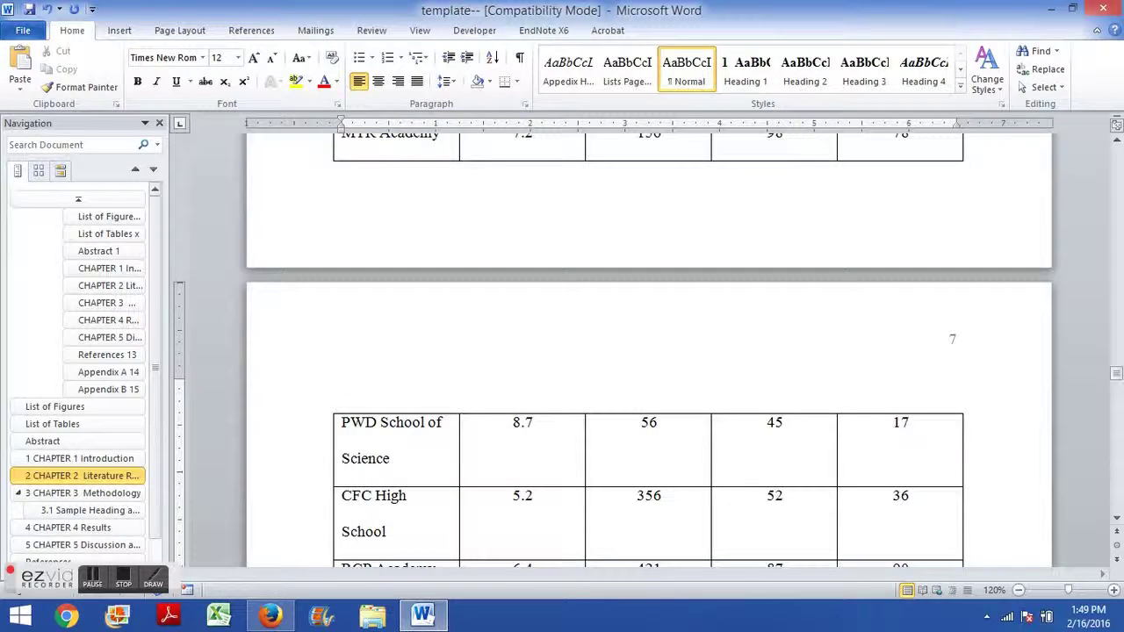
{"action": "scroll", "coordinate": [394, 388], "scroll_direction": "up", "scroll_amount": 5}
{"action": "scroll", "coordinate": [393, 388], "scroll_direction": "down", "scroll_amount": 2}
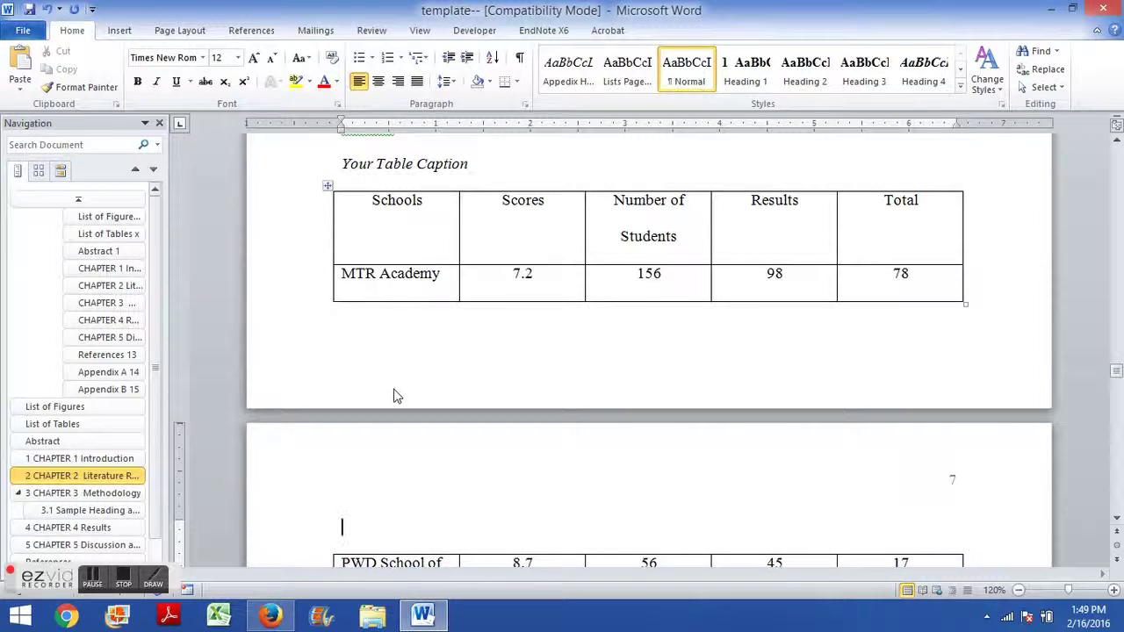
{"action": "scroll", "coordinate": [394, 388], "scroll_direction": "up", "scroll_amount": 2}
{"action": "scroll", "coordinate": [393, 391], "scroll_direction": "down", "scroll_amount": 3}
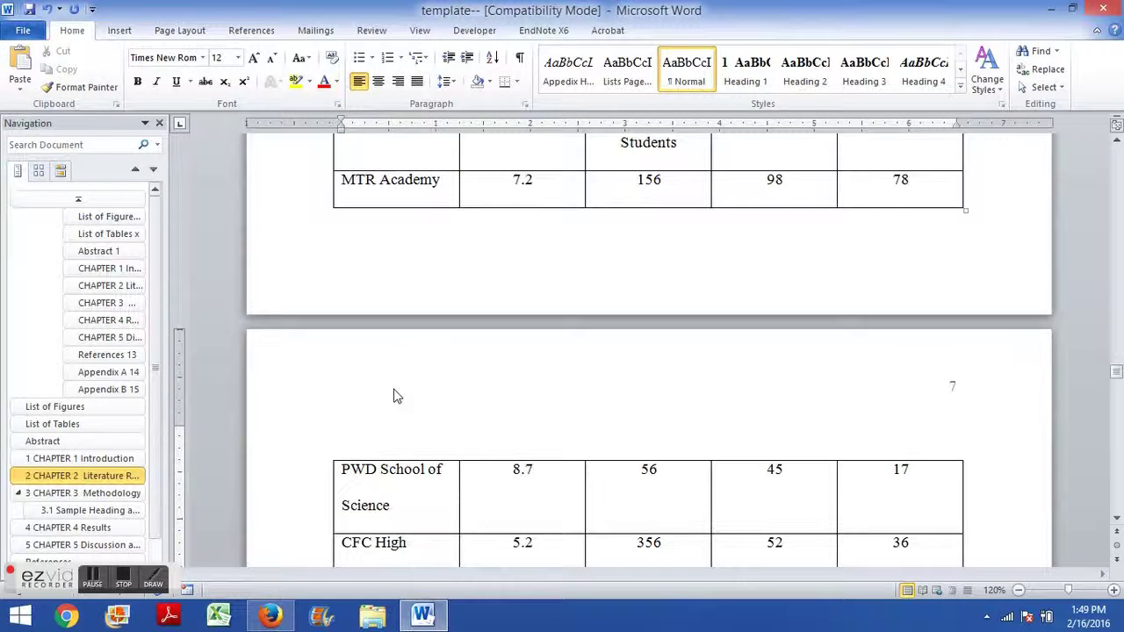
{"action": "type", "text": "Table 2.2"}
{"action": "key", "text": "Return"}
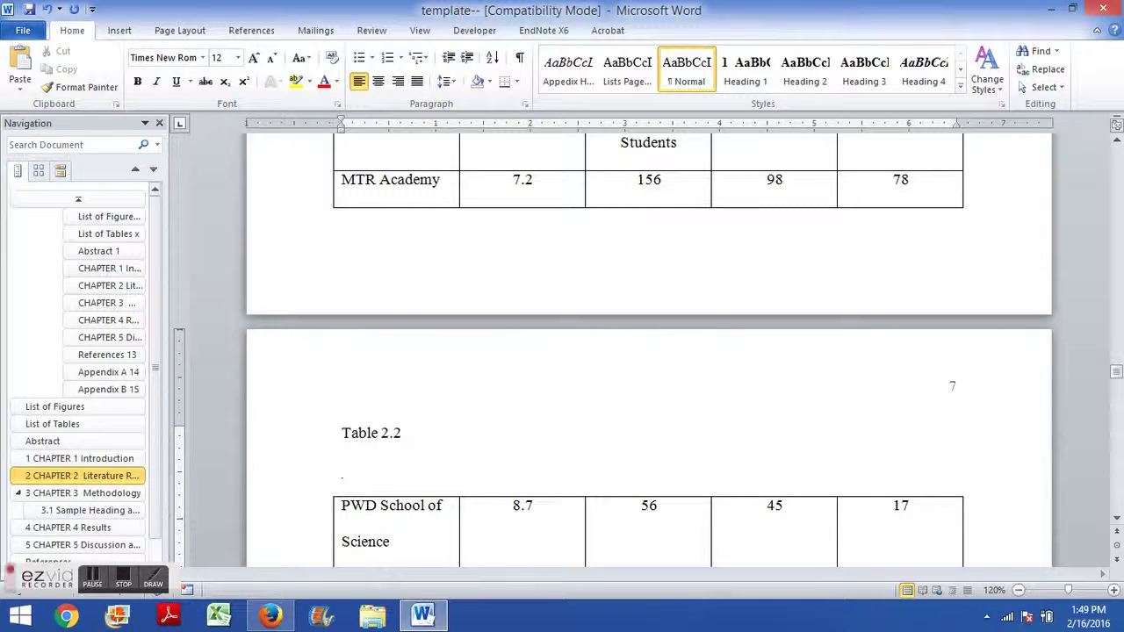
- Add an italic 'Cont.' line beneath the Table 2.2 label
{"action": "type", "text": "Cont."}
{"action": "left_click_drag", "start_coordinate": [384, 466], "coordinate": [326, 466]}
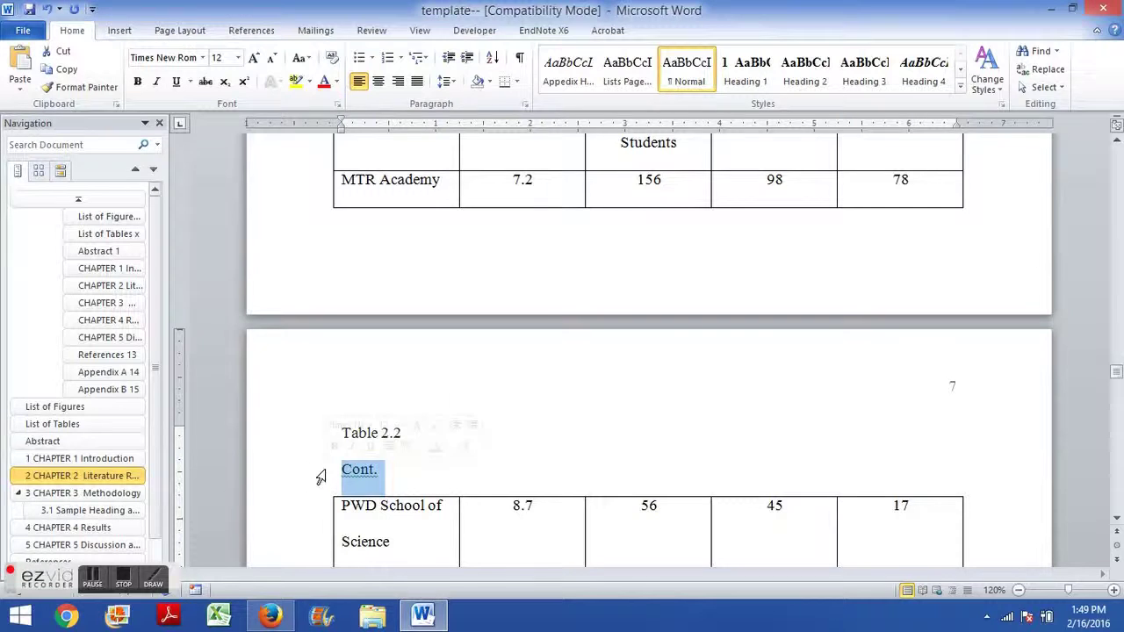
{"action": "key", "text": "ctrl+i"}
{"action": "left_click", "coordinate": [376, 469]}
{"action": "scroll", "coordinate": [459, 491], "scroll_direction": "up", "scroll_amount": 5}
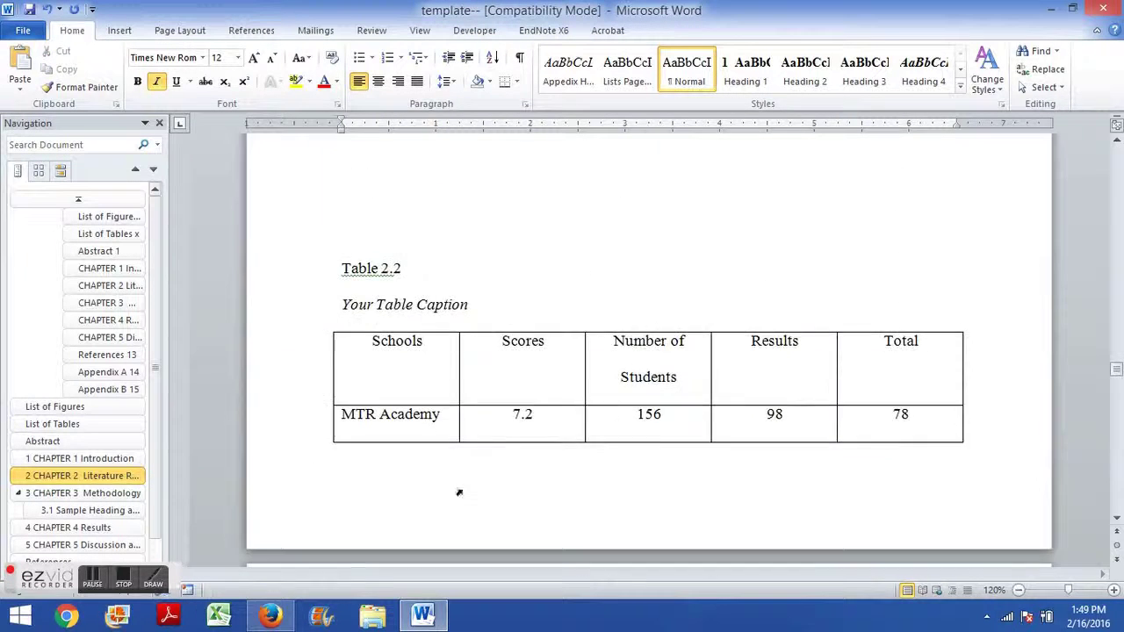
{"action": "scroll", "coordinate": [391, 386], "scroll_direction": "down", "scroll_amount": 5}
{"action": "scroll", "coordinate": [425, 465], "scroll_direction": "up", "scroll_amount": 3}
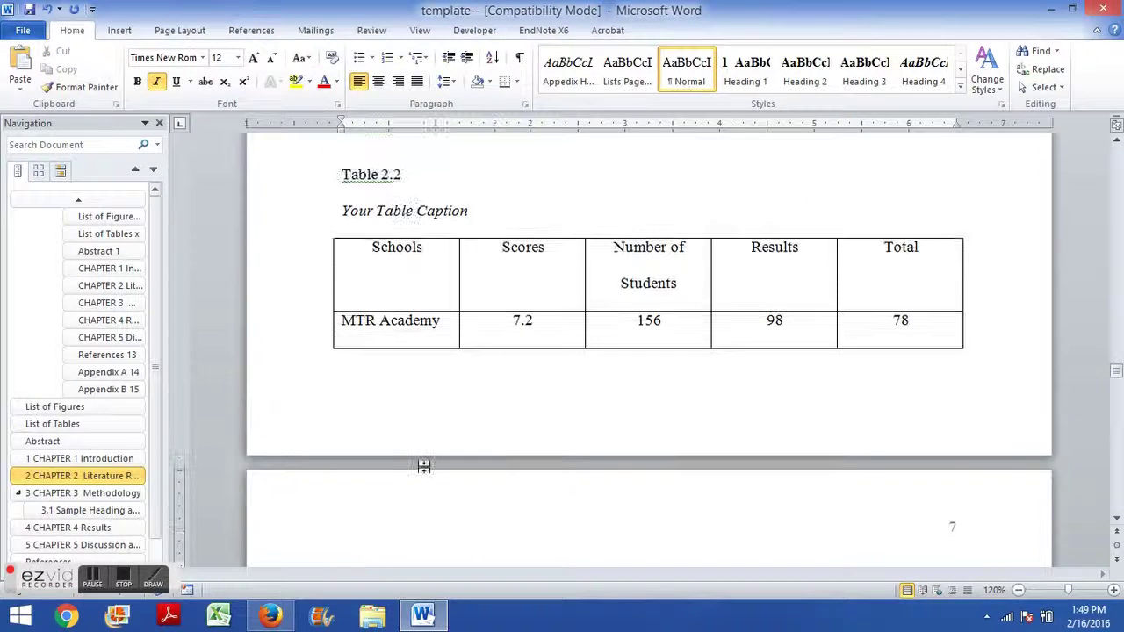
{"action": "scroll", "coordinate": [424, 468], "scroll_direction": "up", "scroll_amount": 3}
{"action": "scroll", "coordinate": [424, 471], "scroll_direction": "down", "scroll_amount": 6}
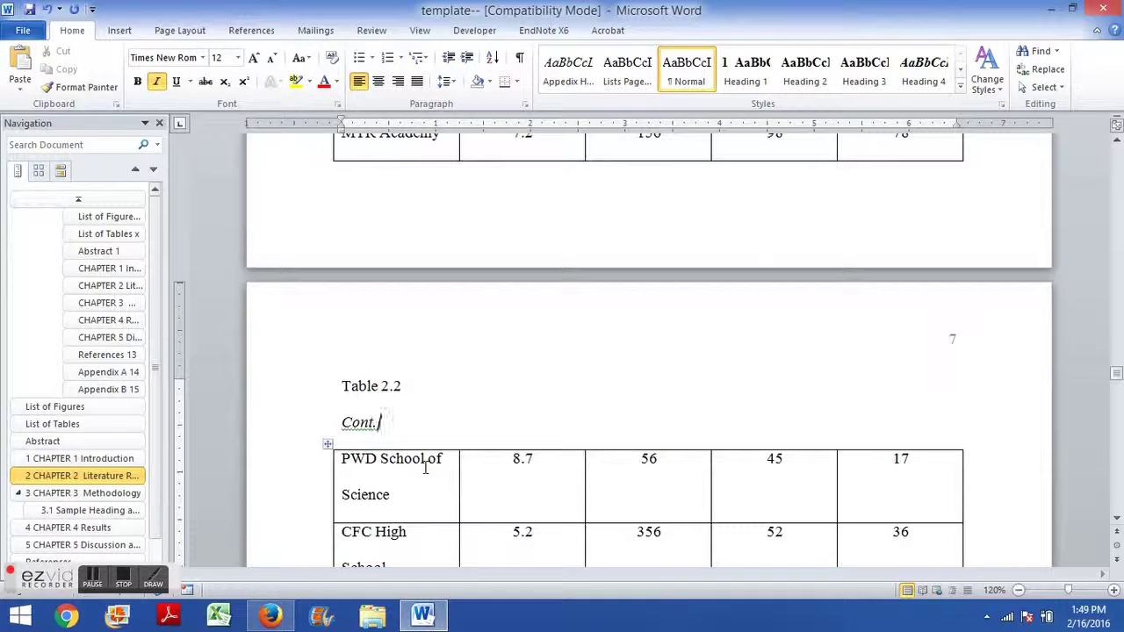
{"action": "scroll", "coordinate": [426, 471], "scroll_direction": "up", "scroll_amount": 5}
{"action": "scroll", "coordinate": [439, 386], "scroll_direction": "down", "scroll_amount": 5}
{"action": "scroll", "coordinate": [430, 420], "scroll_direction": "up", "scroll_amount": 4}
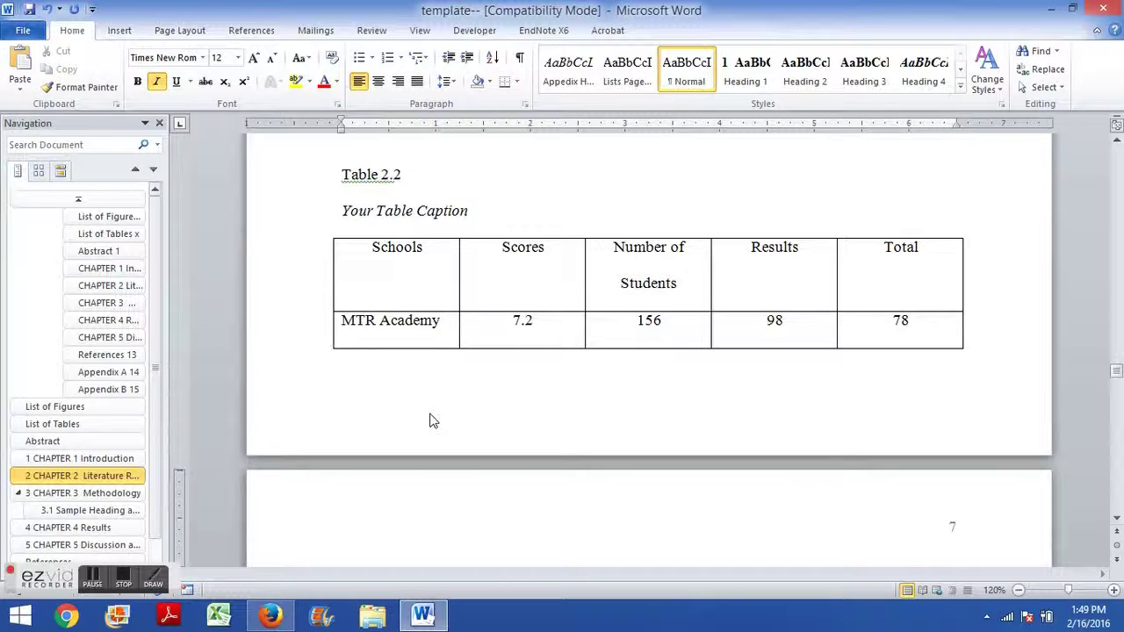
{"action": "scroll", "coordinate": [430, 421], "scroll_direction": "down", "scroll_amount": 3}
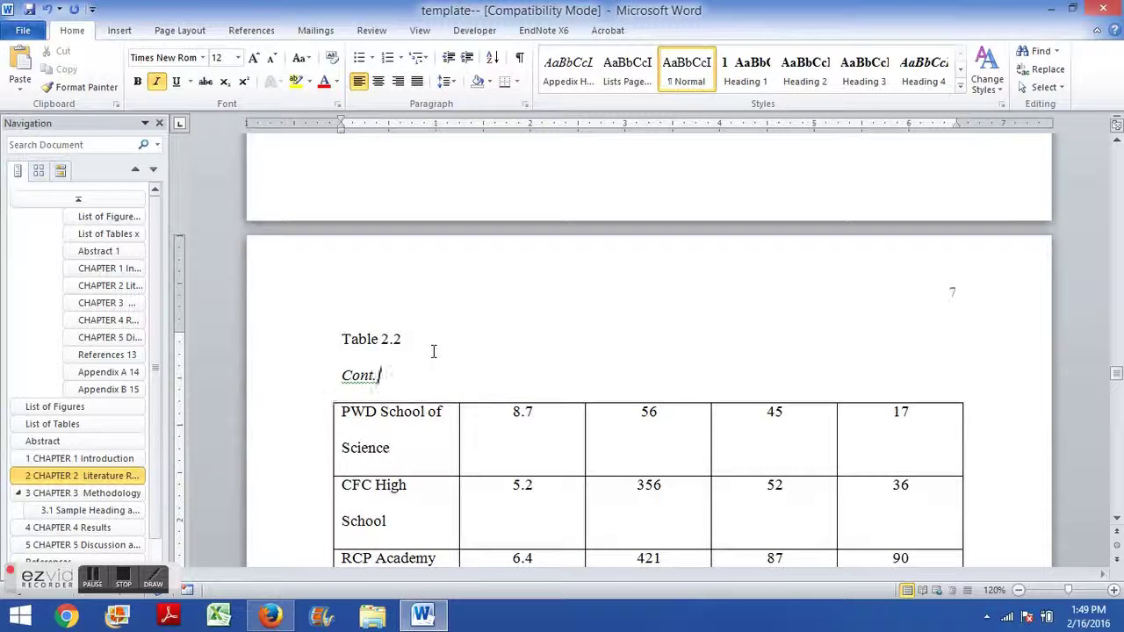
{"action": "scroll", "coordinate": [417, 396], "scroll_direction": "up", "scroll_amount": 3}
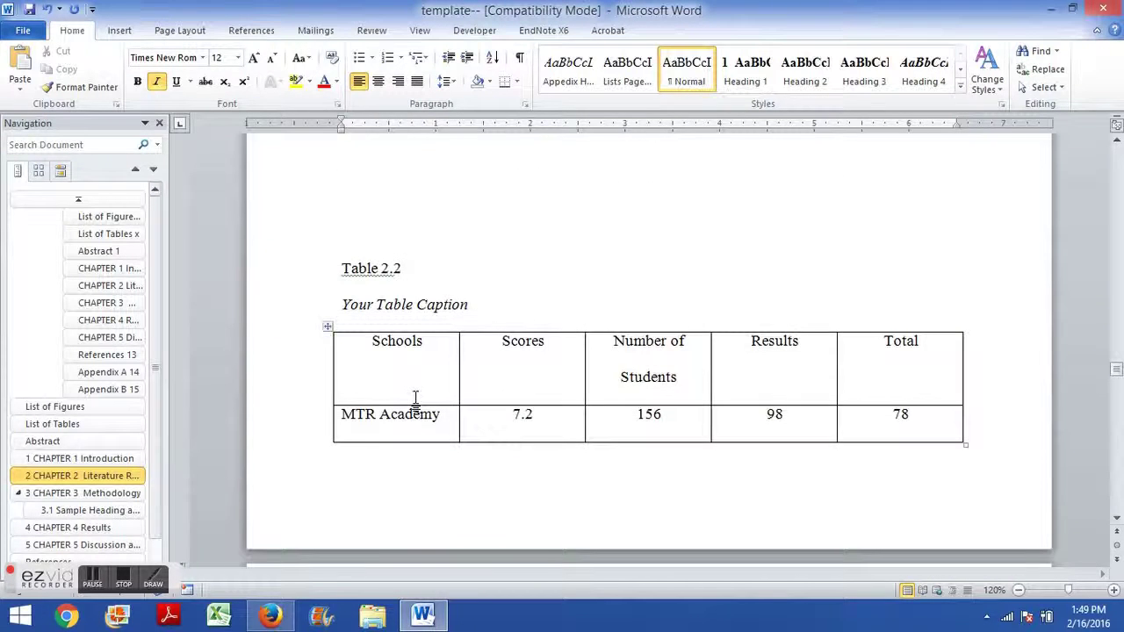
{"action": "scroll", "coordinate": [416, 399], "scroll_direction": "down", "scroll_amount": 5}
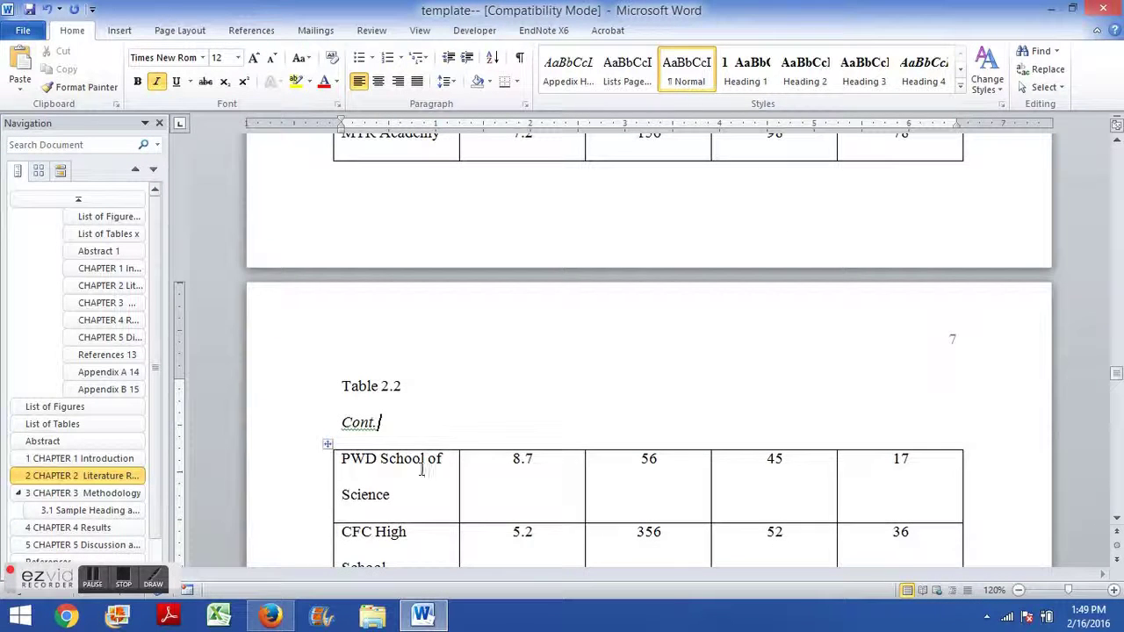
{"action": "scroll", "coordinate": [410, 466], "scroll_direction": "up", "scroll_amount": 3}
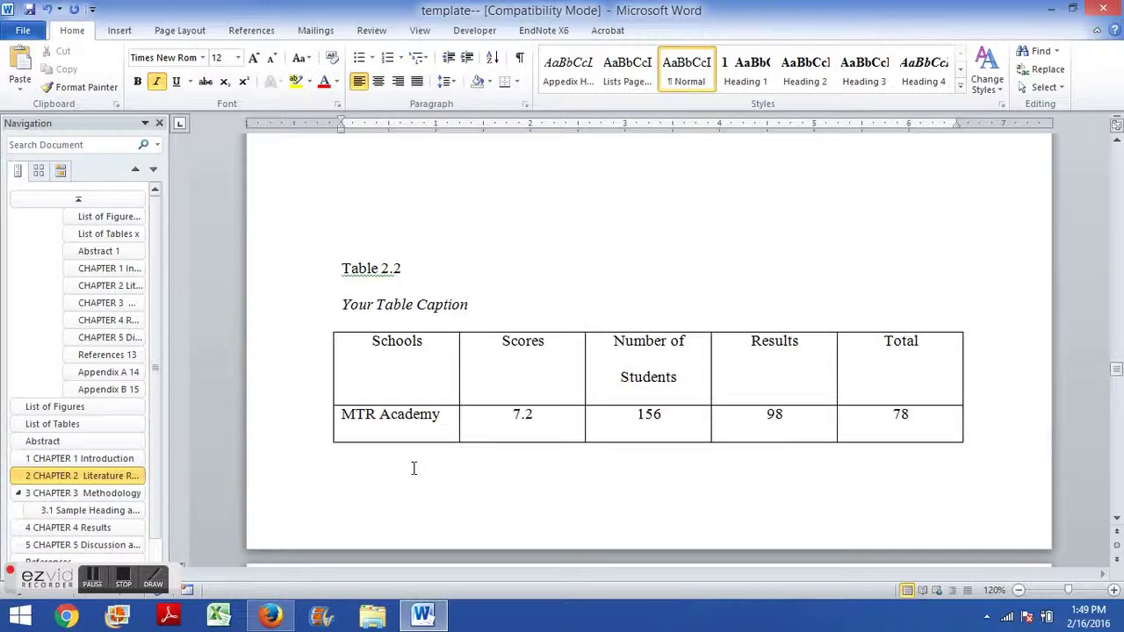
{"action": "scroll", "coordinate": [413, 466], "scroll_direction": "down", "scroll_amount": 2}
{"action": "scroll", "coordinate": [406, 477], "scroll_direction": "down", "scroll_amount": 1}
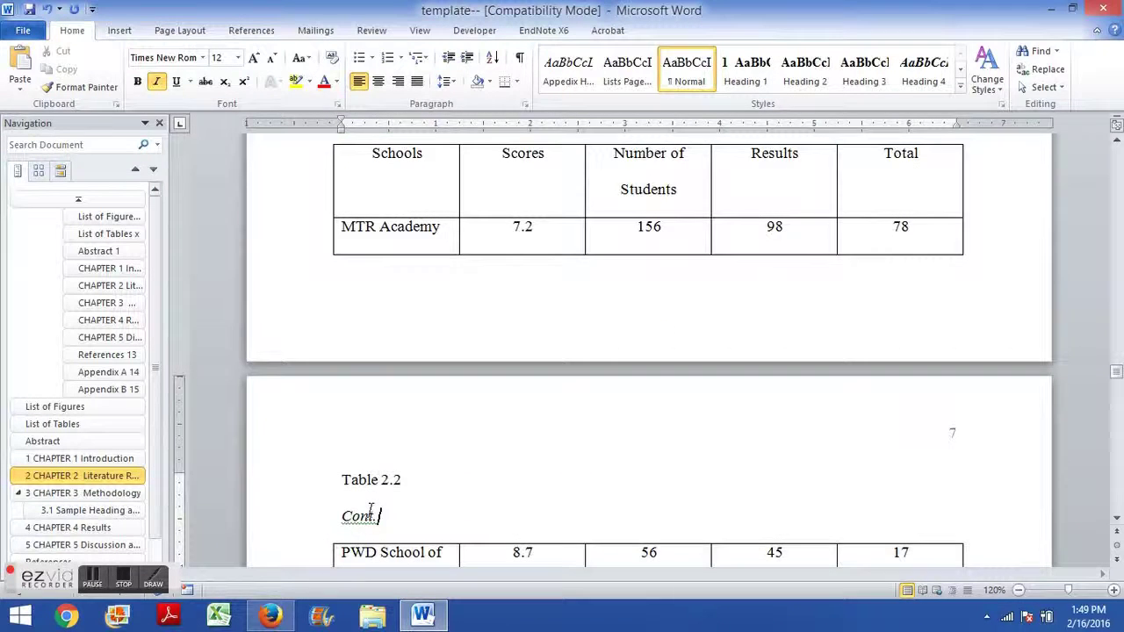
{"action": "left_click", "coordinate": [400, 479]}
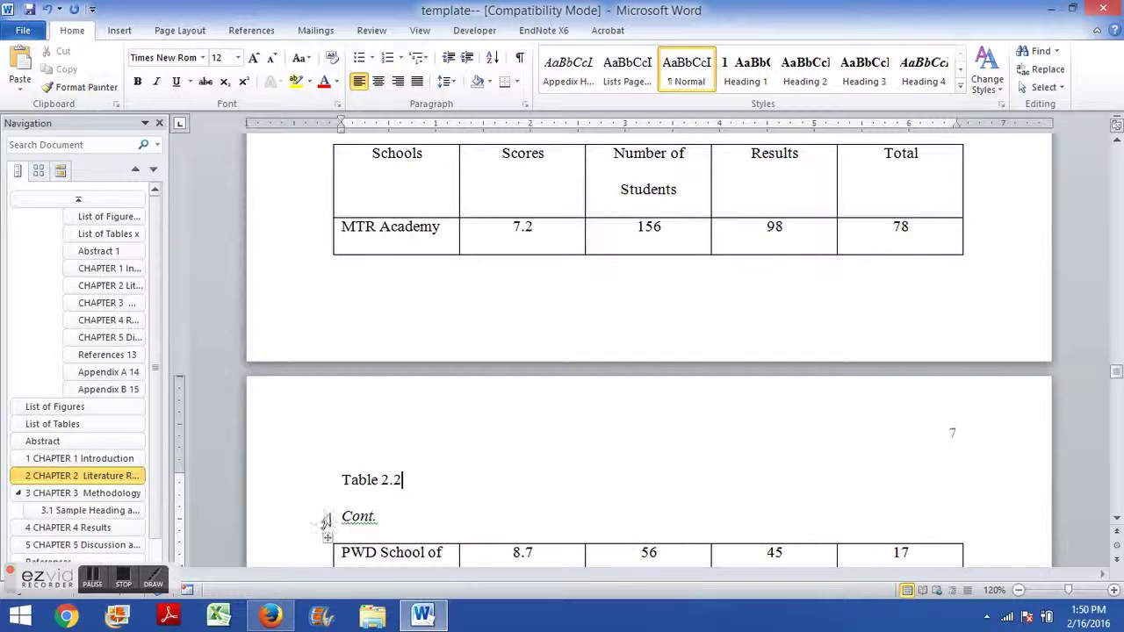
{"action": "left_click", "coordinate": [251, 30]}
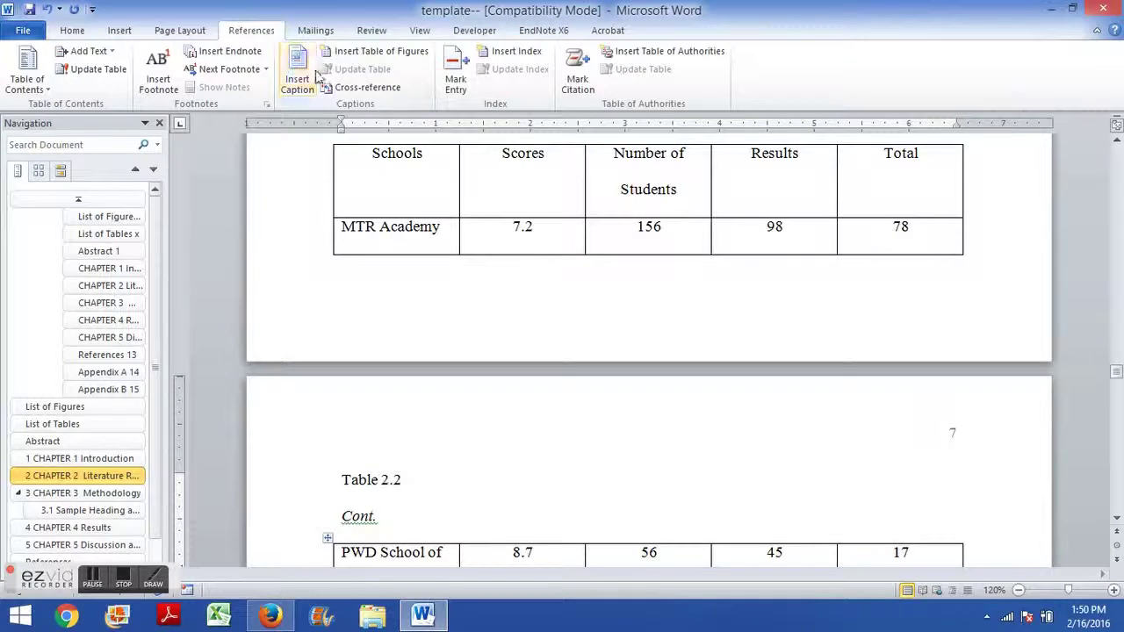
{"action": "left_click", "coordinate": [299, 72]}
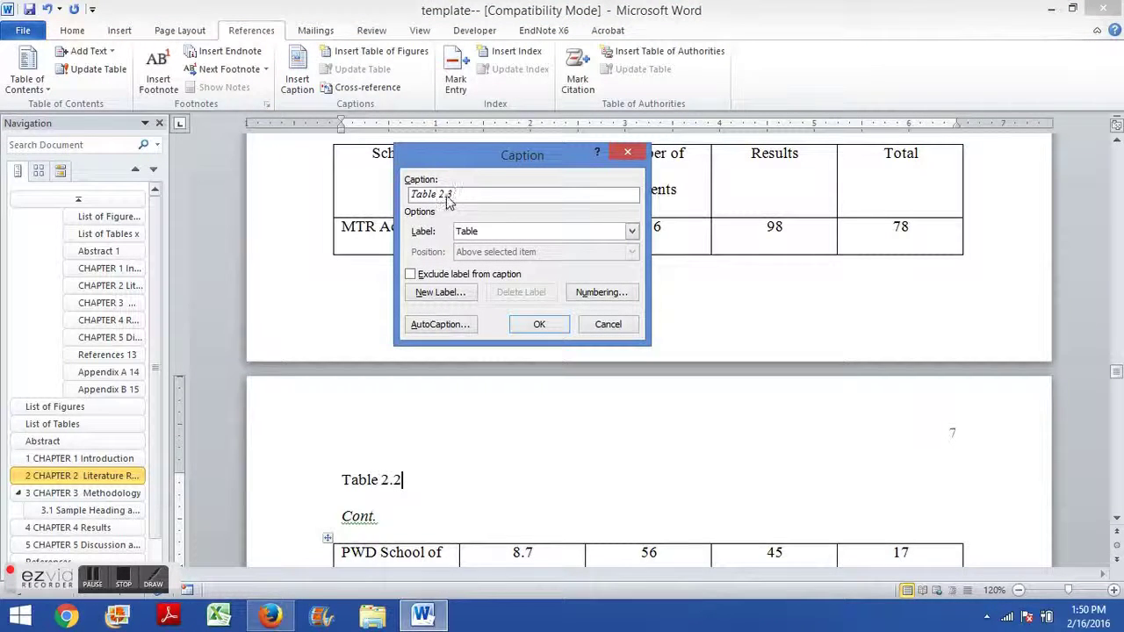
{"action": "left_click", "coordinate": [608, 325]}
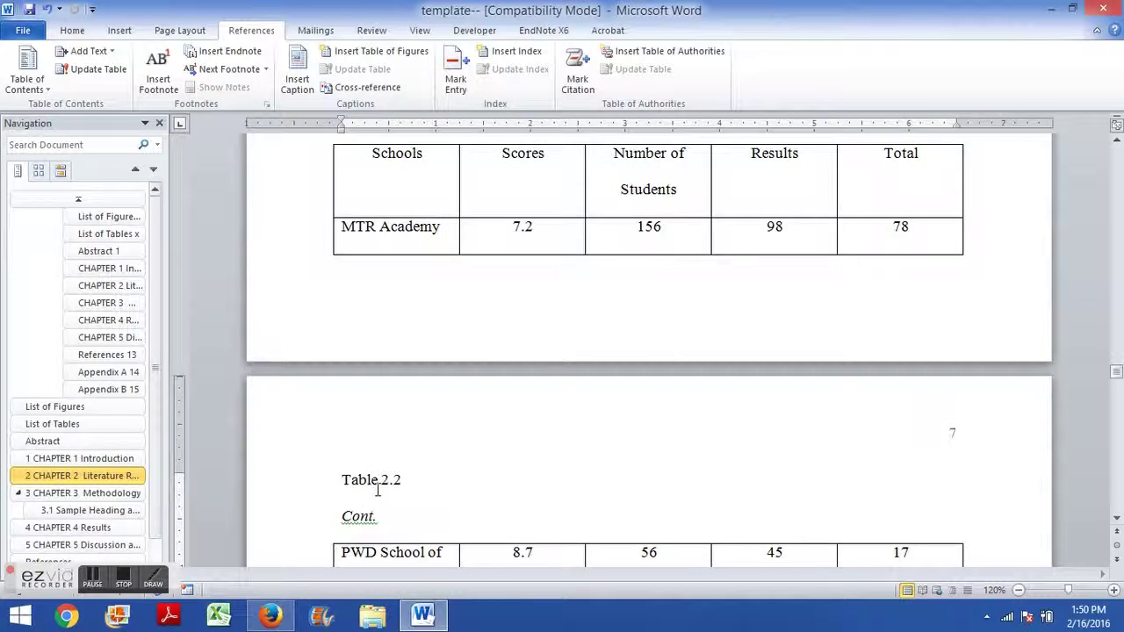
{"action": "scroll", "coordinate": [351, 377], "scroll_direction": "up", "scroll_amount": 3}
{"action": "scroll", "coordinate": [382, 386], "scroll_direction": "down", "scroll_amount": 2}
{"action": "scroll", "coordinate": [382, 386], "scroll_direction": "down", "scroll_amount": 3}
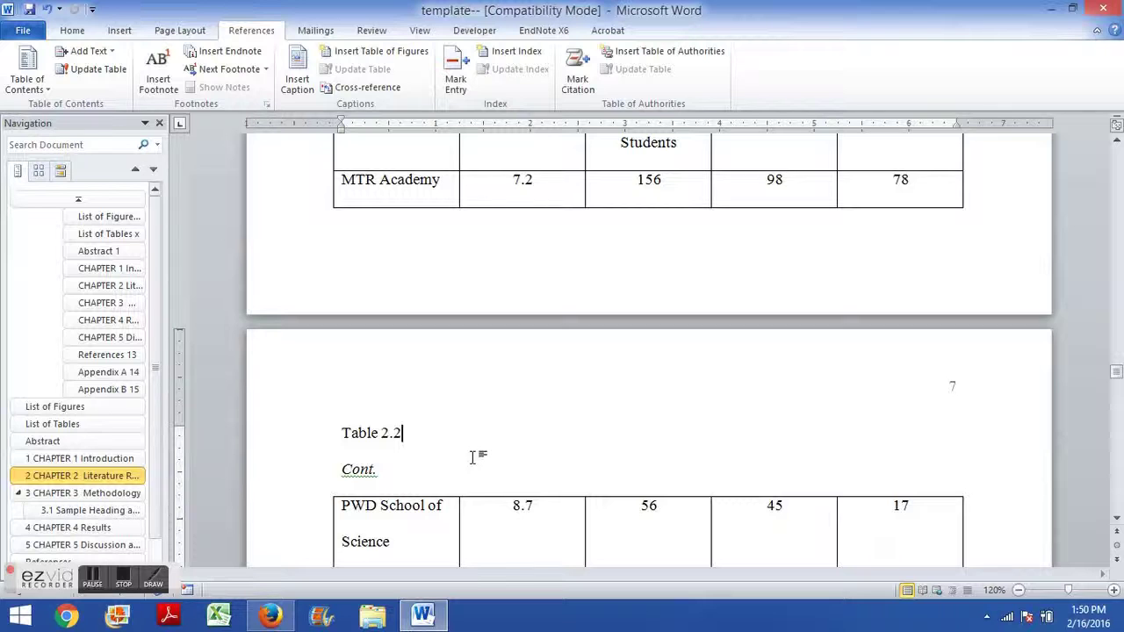
{"action": "scroll", "coordinate": [471, 458], "scroll_direction": "up", "scroll_amount": 4}
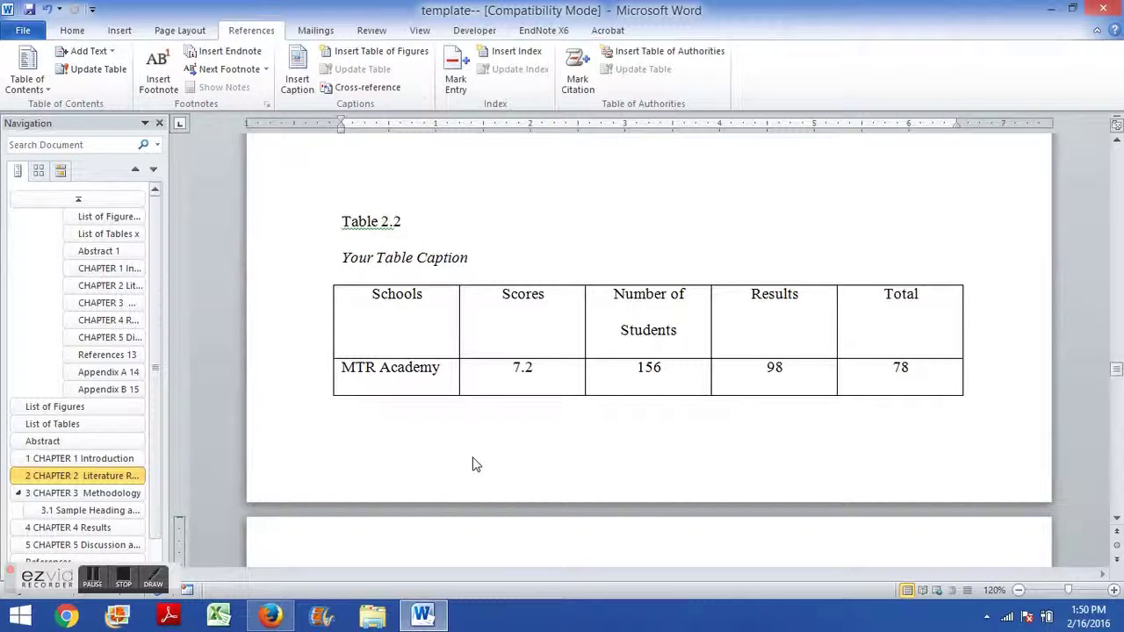
{"action": "scroll", "coordinate": [472, 464], "scroll_direction": "down", "scroll_amount": 2}
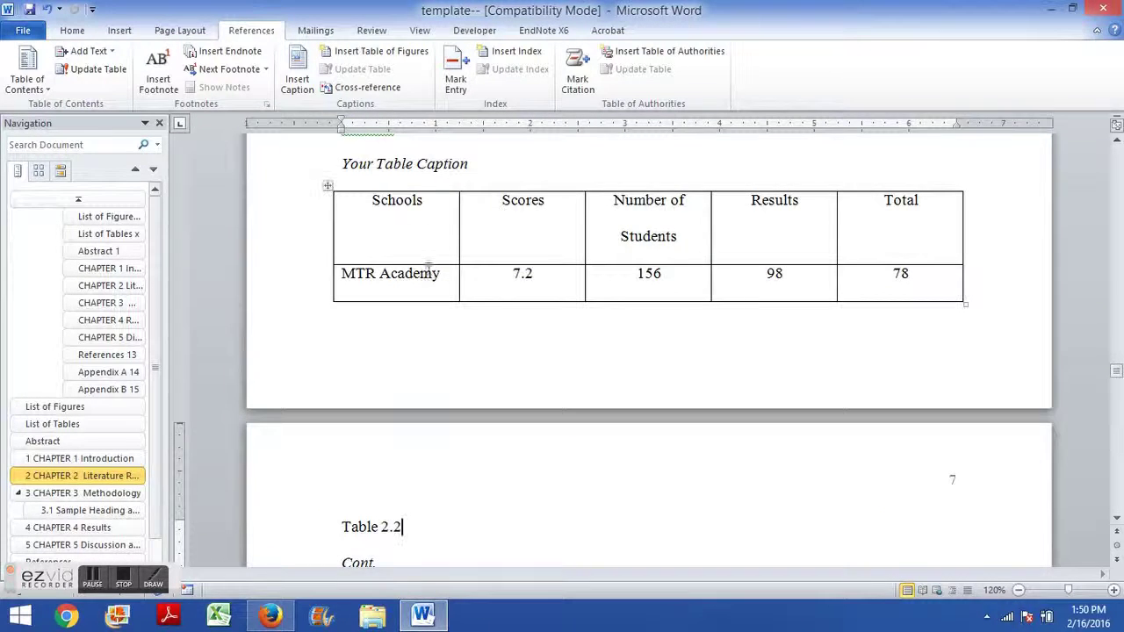
{"action": "scroll", "coordinate": [414, 281], "scroll_direction": "up", "scroll_amount": 4}
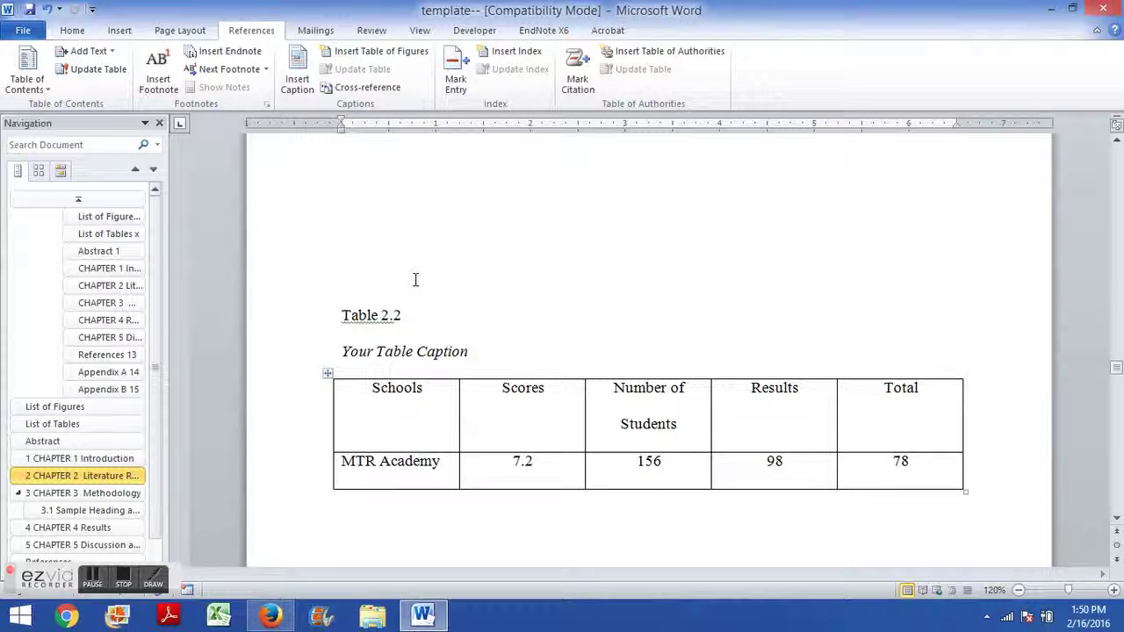
{"action": "scroll", "coordinate": [411, 307], "scroll_direction": "down", "scroll_amount": 4}
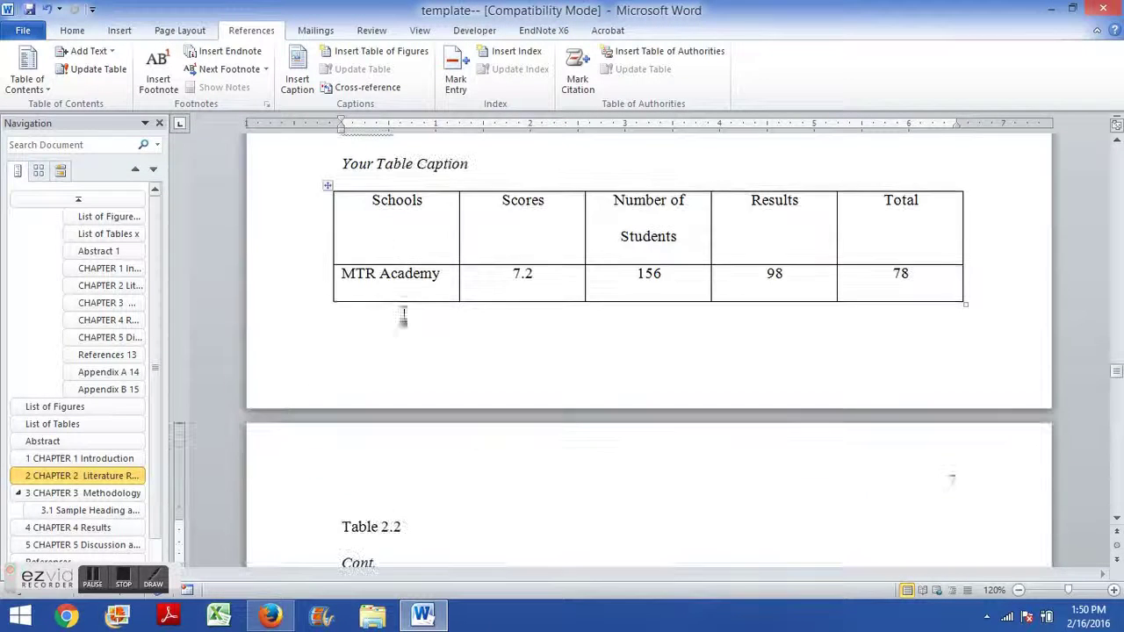
{"action": "left_click_drag", "start_coordinate": [381, 201], "coordinate": [876, 205]}
{"action": "scroll", "coordinate": [584, 233], "scroll_direction": "down", "scroll_amount": 7}
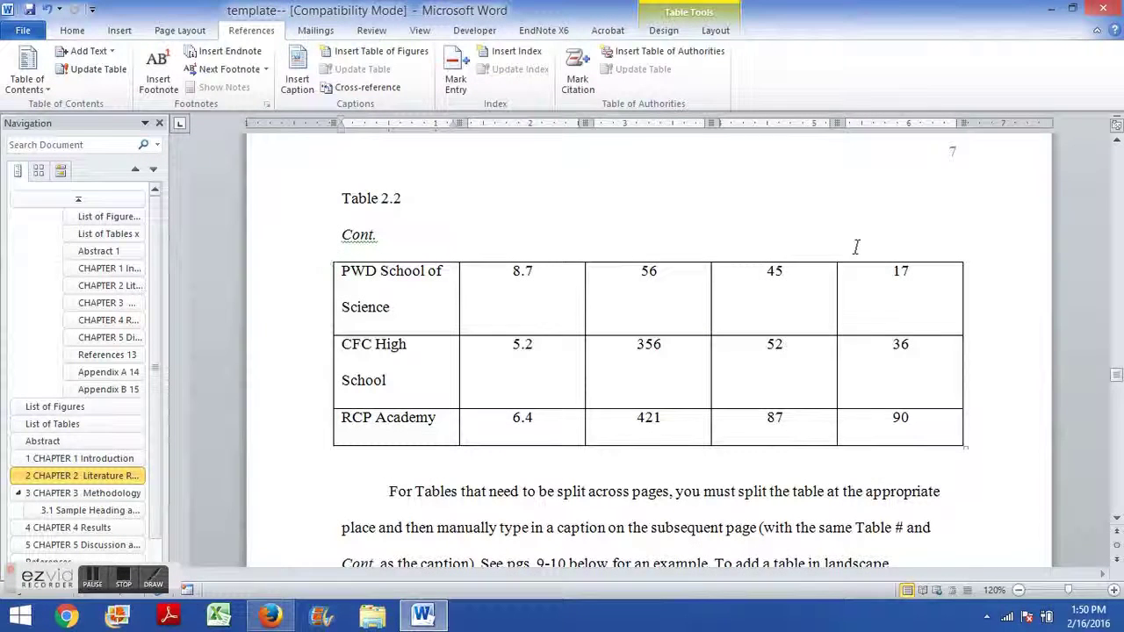
{"action": "scroll", "coordinate": [760, 303], "scroll_direction": "up", "scroll_amount": 8}
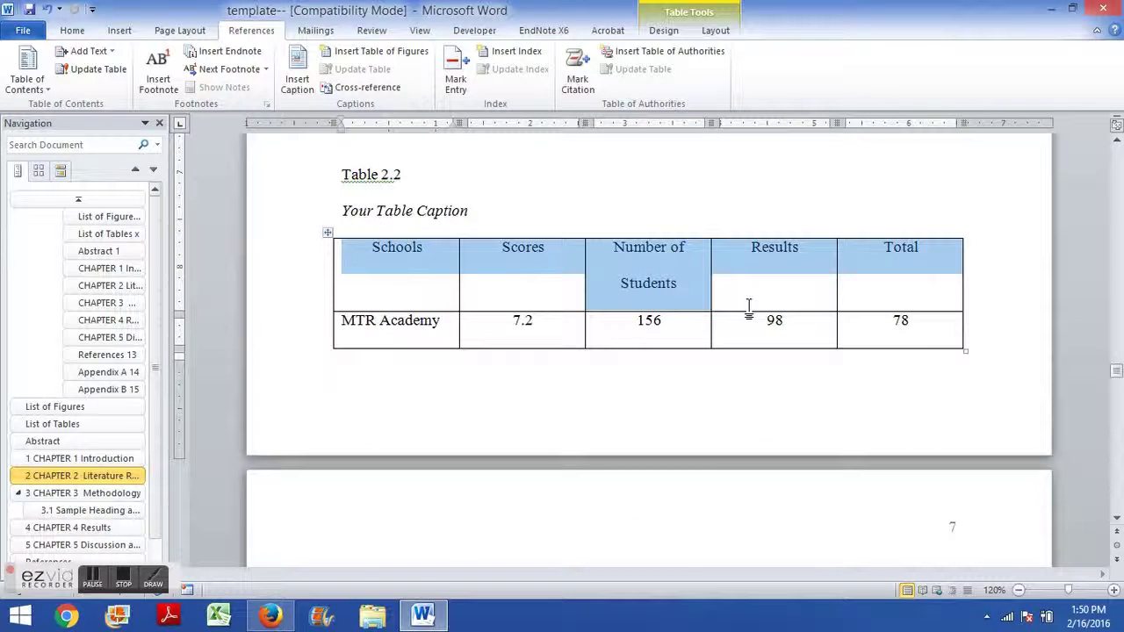
{"action": "scroll", "coordinate": [589, 397], "scroll_direction": "down", "scroll_amount": 8}
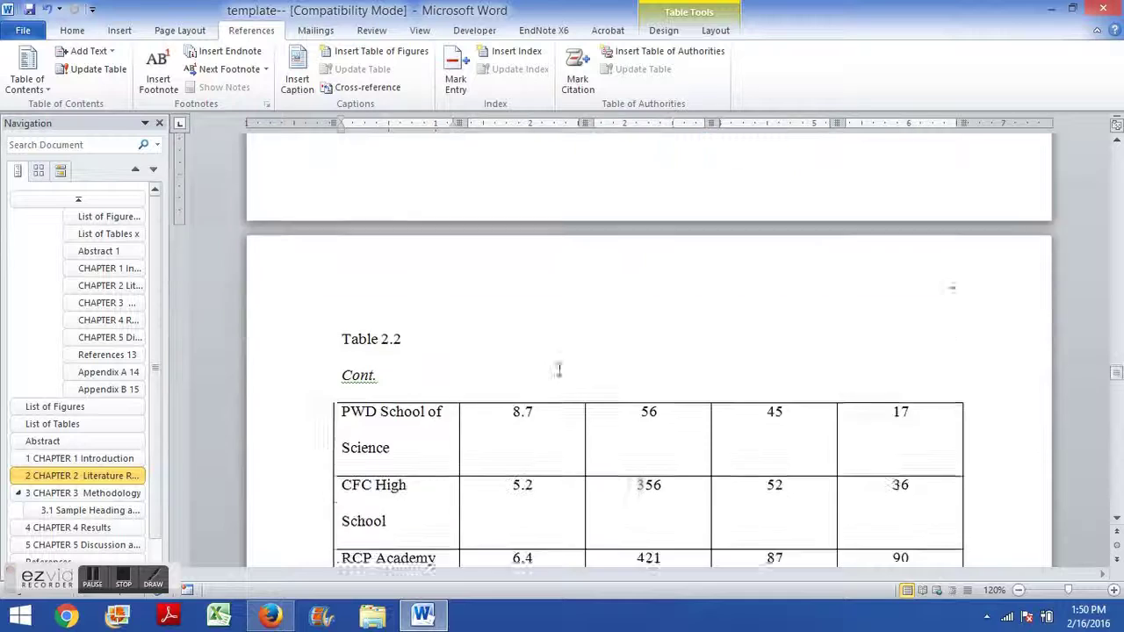
{"action": "scroll", "coordinate": [560, 371], "scroll_direction": "down", "scroll_amount": 1}
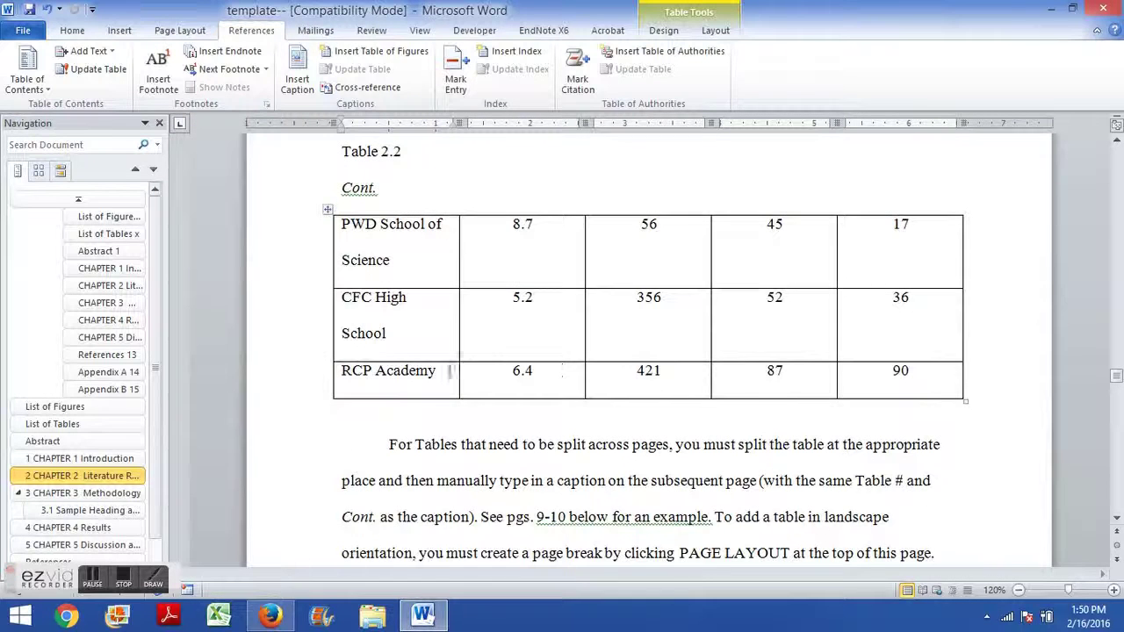
{"action": "scroll", "coordinate": [363, 384], "scroll_direction": "down", "scroll_amount": 12}
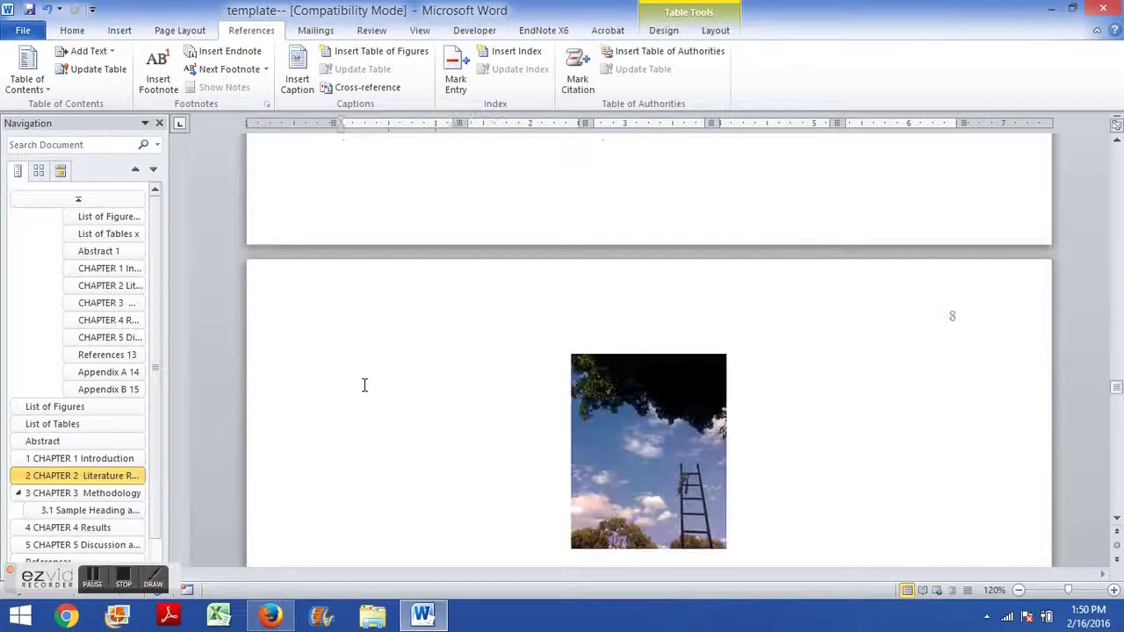
- Scroll to page 10 and place the cursor just before the CHAPTER 3 Methodology heading
{"action": "scroll", "coordinate": [364, 385], "scroll_direction": "down", "scroll_amount": 20}
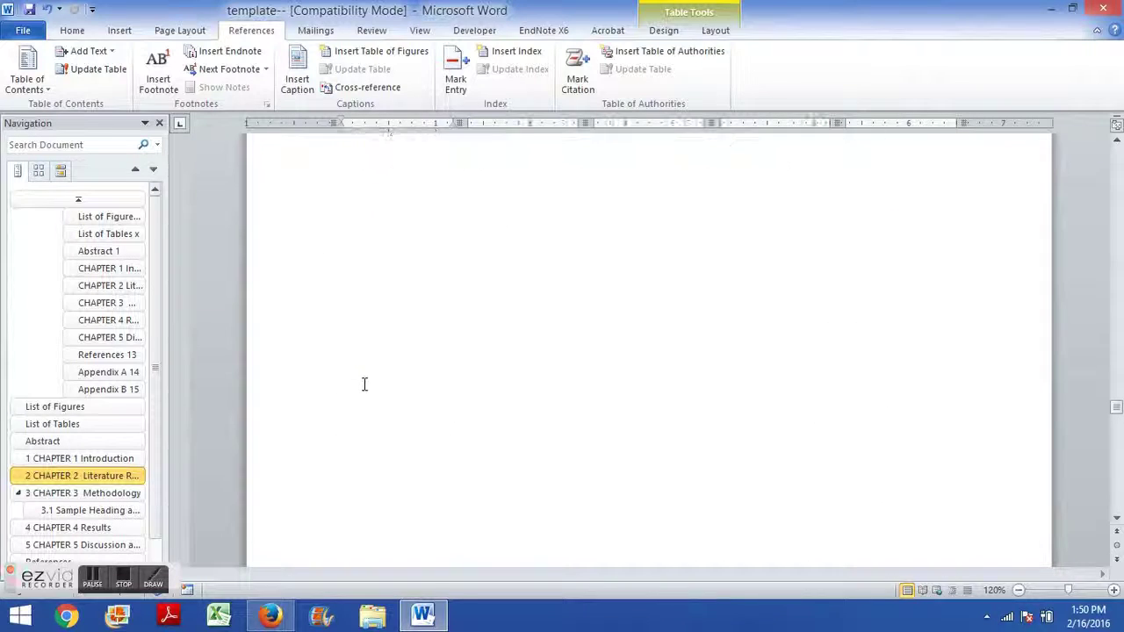
{"action": "scroll", "coordinate": [364, 384], "scroll_direction": "down", "scroll_amount": 5}
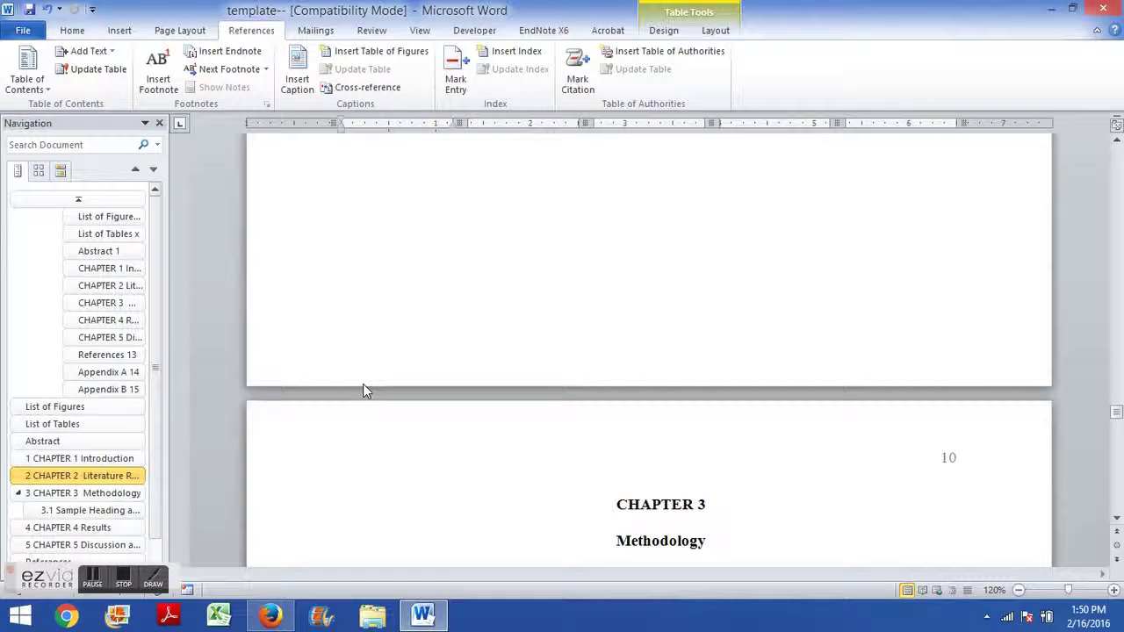
{"action": "scroll", "coordinate": [362, 384], "scroll_direction": "down", "scroll_amount": 3}
{"action": "scroll", "coordinate": [363, 384], "scroll_direction": "down", "scroll_amount": 2}
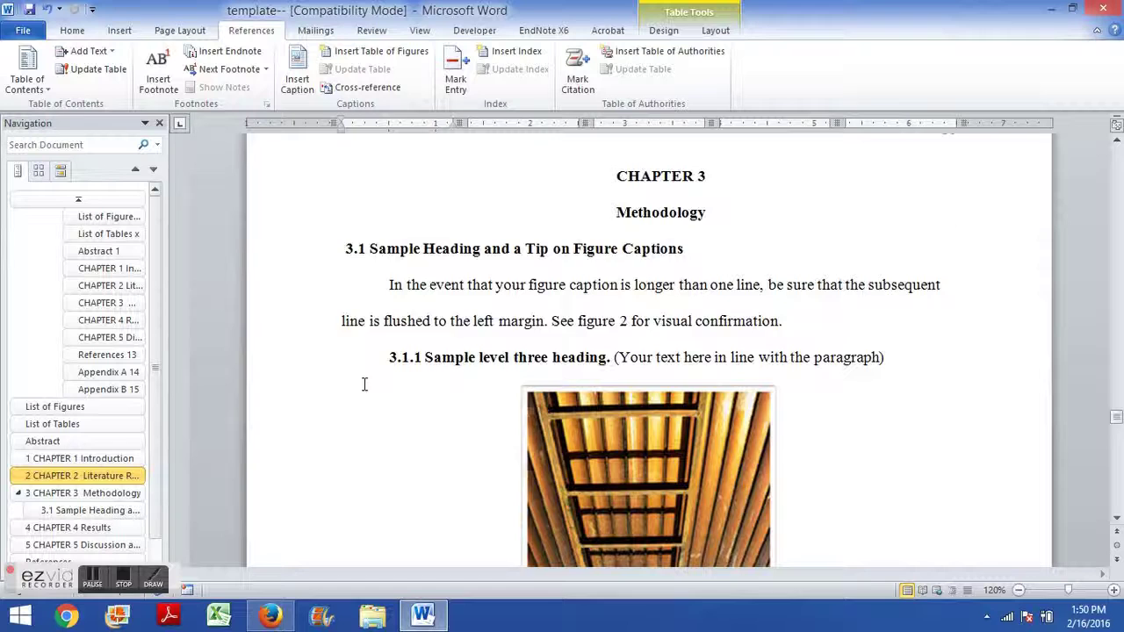
{"action": "scroll", "coordinate": [501, 359], "scroll_direction": "up", "scroll_amount": 1}
{"action": "scroll", "coordinate": [680, 368], "scroll_direction": "up", "scroll_amount": 1}
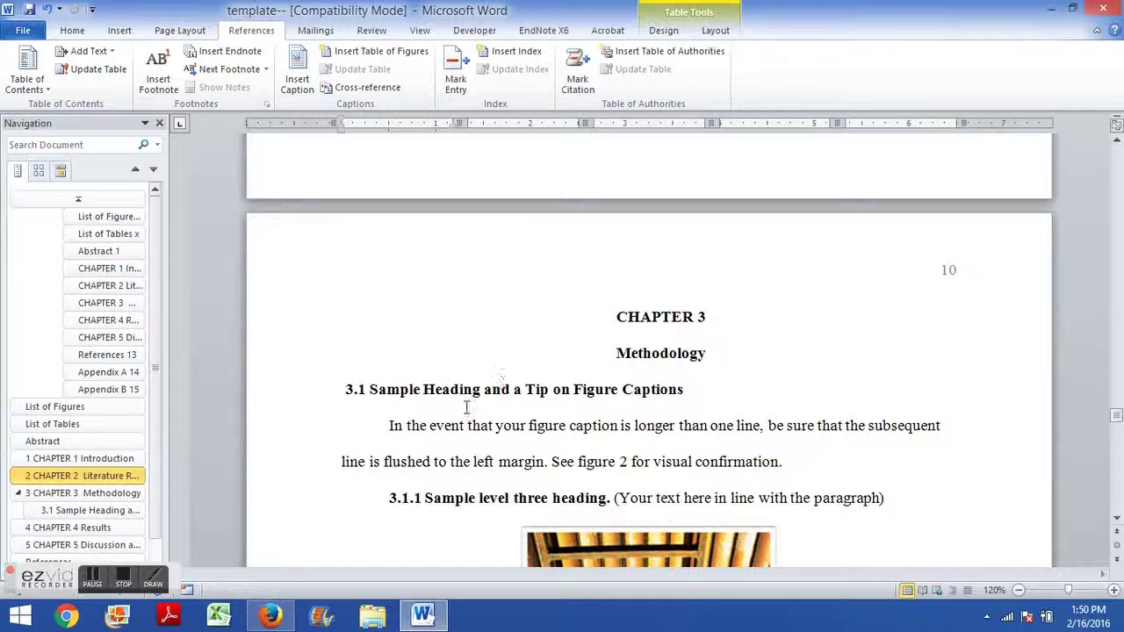
{"action": "scroll", "coordinate": [582, 451], "scroll_direction": "down", "scroll_amount": 1}
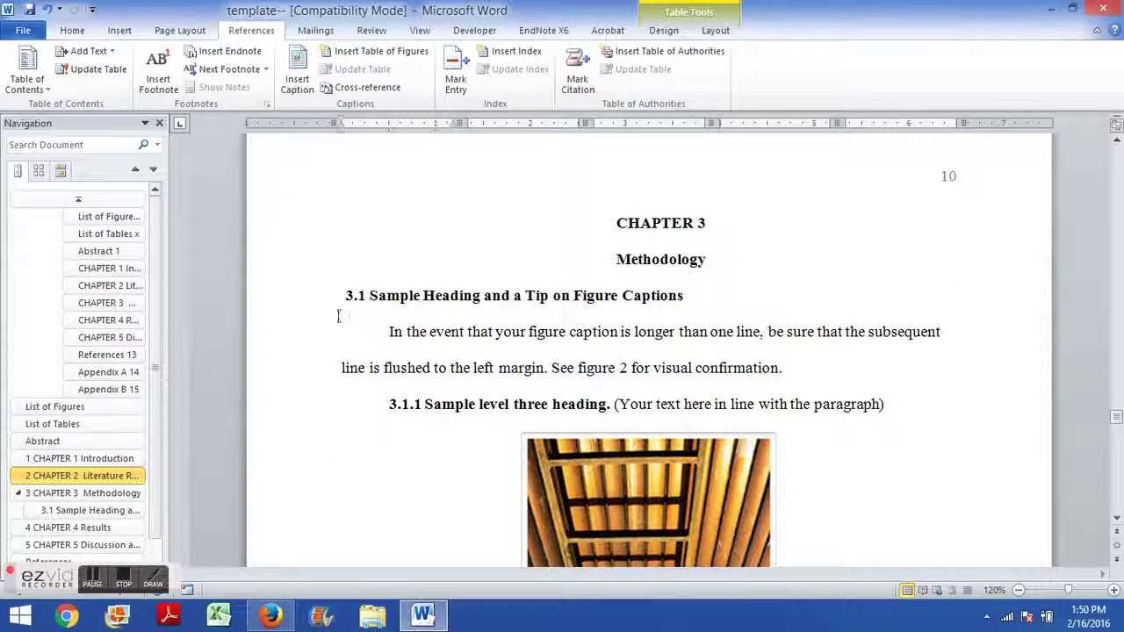
{"action": "scroll", "coordinate": [533, 389], "scroll_direction": "up", "scroll_amount": 5}
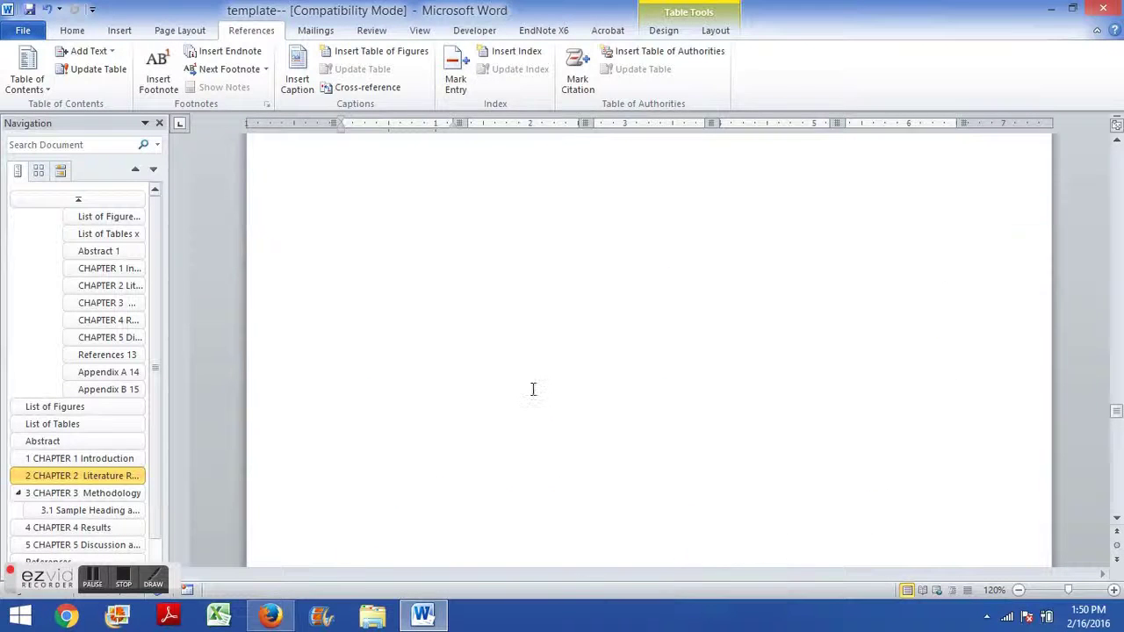
{"action": "scroll", "coordinate": [533, 389], "scroll_direction": "down", "scroll_amount": 4}
{"action": "left_click", "coordinate": [607, 366]}
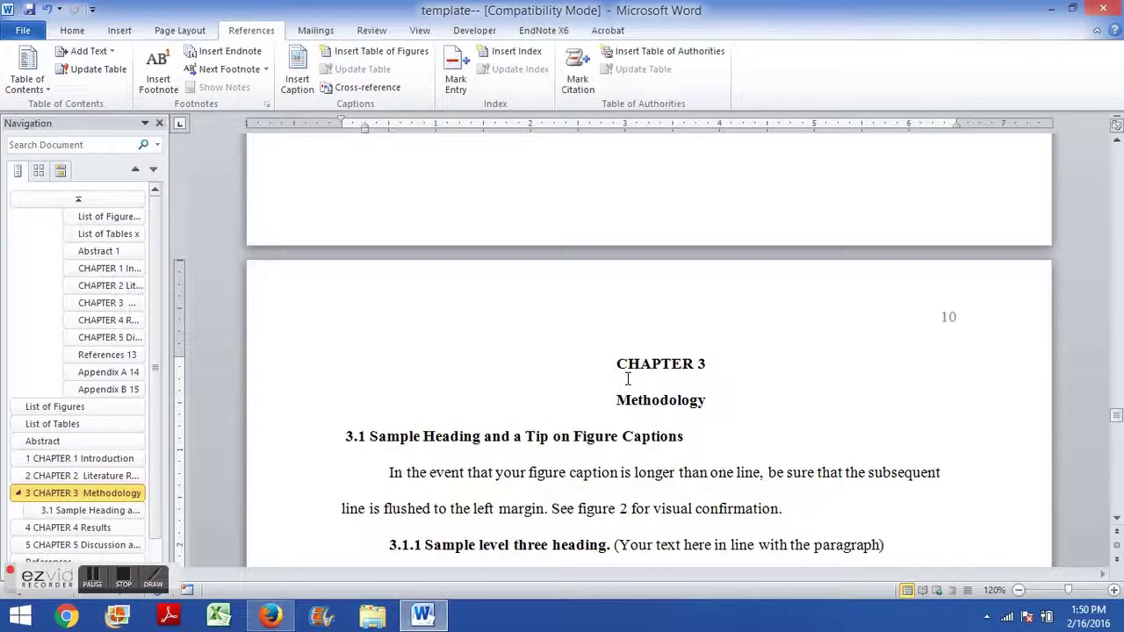
{"action": "scroll", "coordinate": [640, 351], "scroll_direction": "up", "scroll_amount": 3}
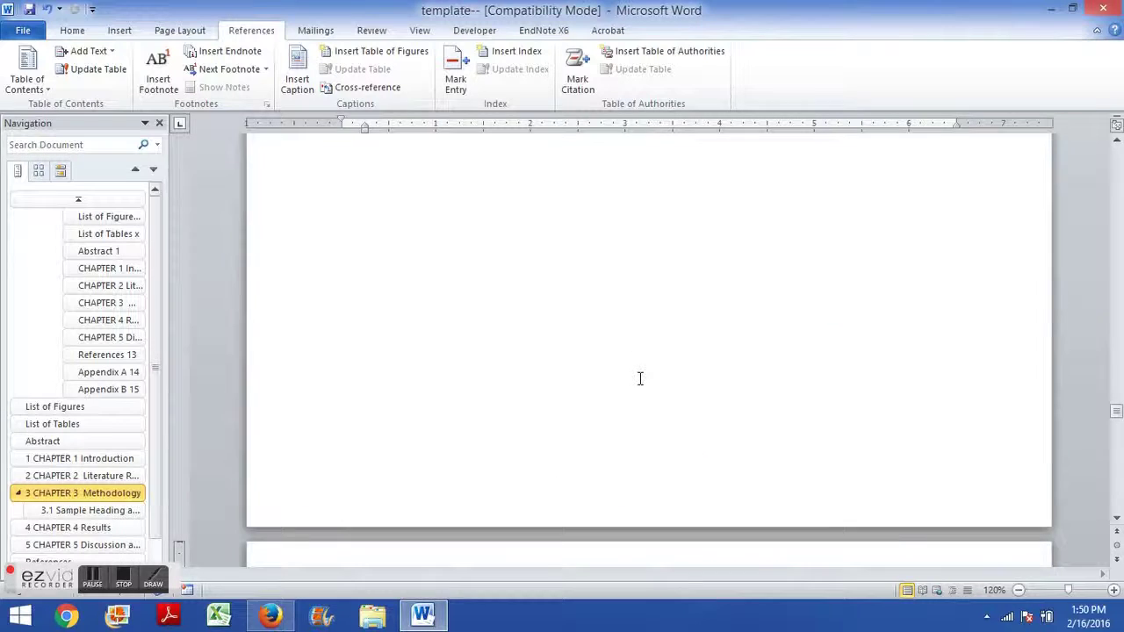
{"action": "scroll", "coordinate": [640, 377], "scroll_direction": "down", "scroll_amount": 3}
{"action": "scroll", "coordinate": [636, 372], "scroll_direction": "down", "scroll_amount": 2}
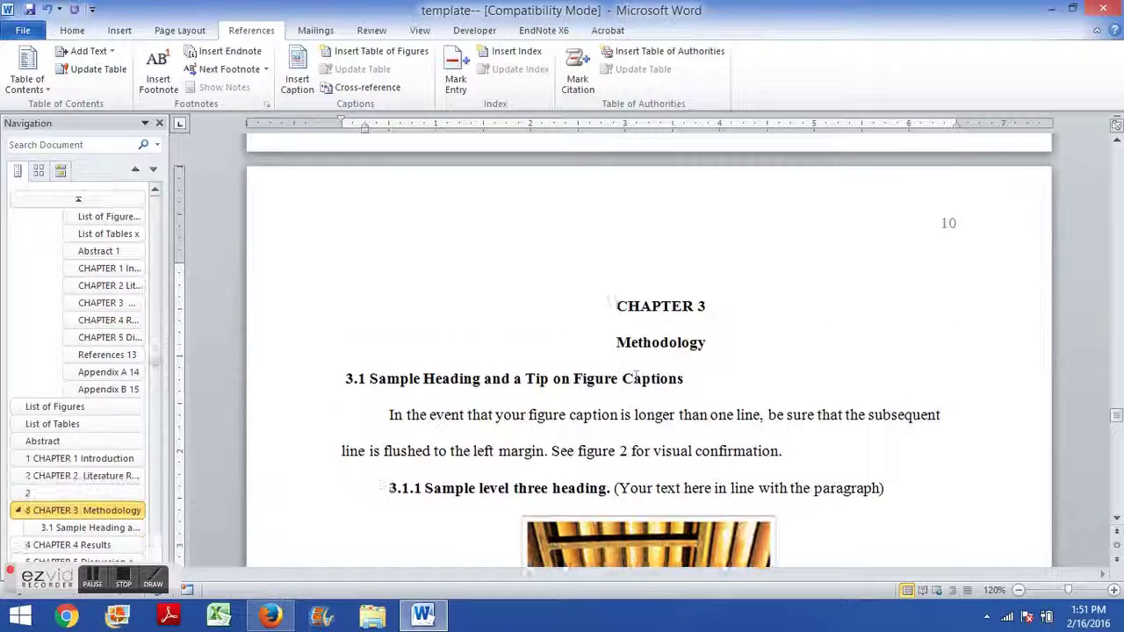
- Insert empty numbered headings before CHAPTER 3 so it becomes chapter 25
{"action": "key", "text": "Return"}
{"action": "key", "text": "Return"}
{"action": "key", "text": "Return"}
{"action": "key", "text": "Return"}
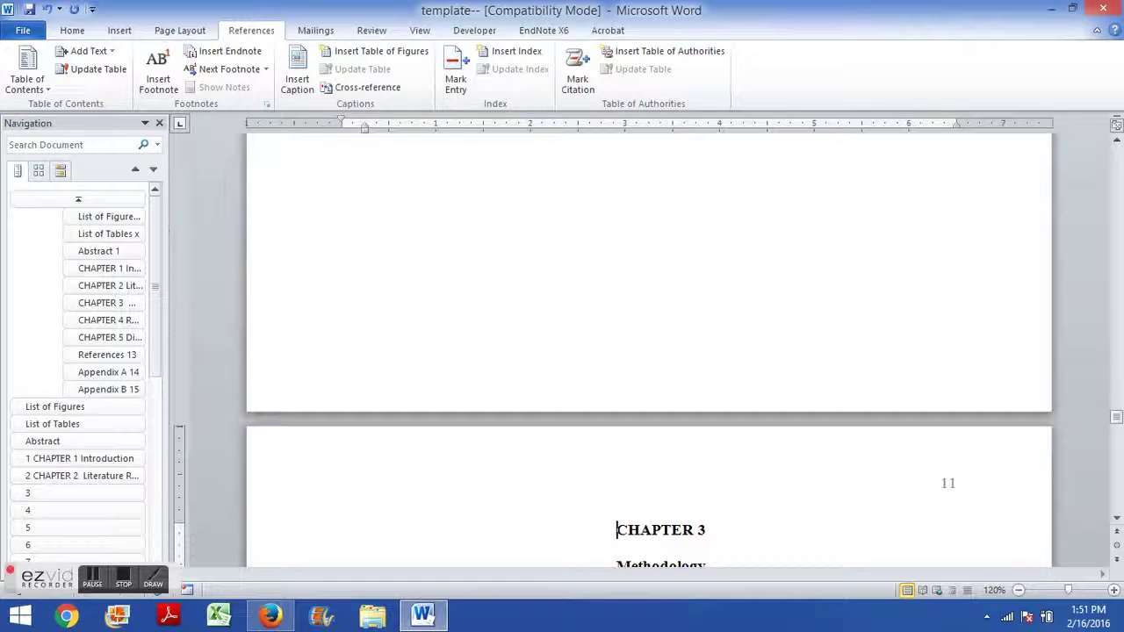
{"action": "scroll", "coordinate": [667, 403], "scroll_direction": "down", "scroll_amount": 5}
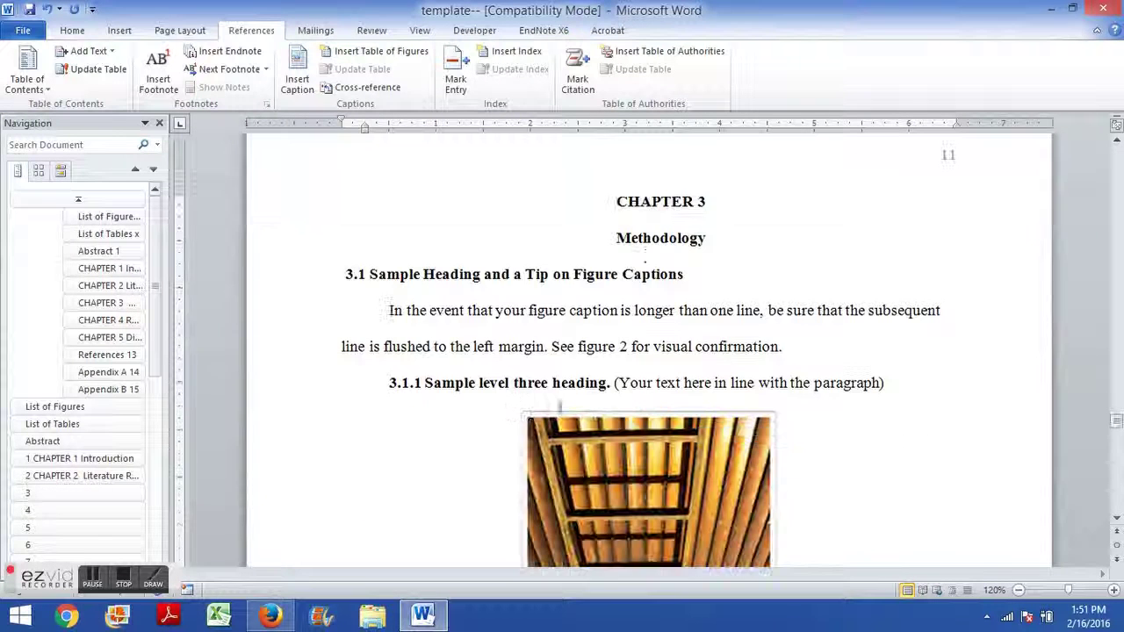
{"action": "left_click", "coordinate": [365, 351]}
- Add a blank line above the Figure 3.1 caption and select it
{"action": "scroll", "coordinate": [366, 358], "scroll_direction": "down", "scroll_amount": 5}
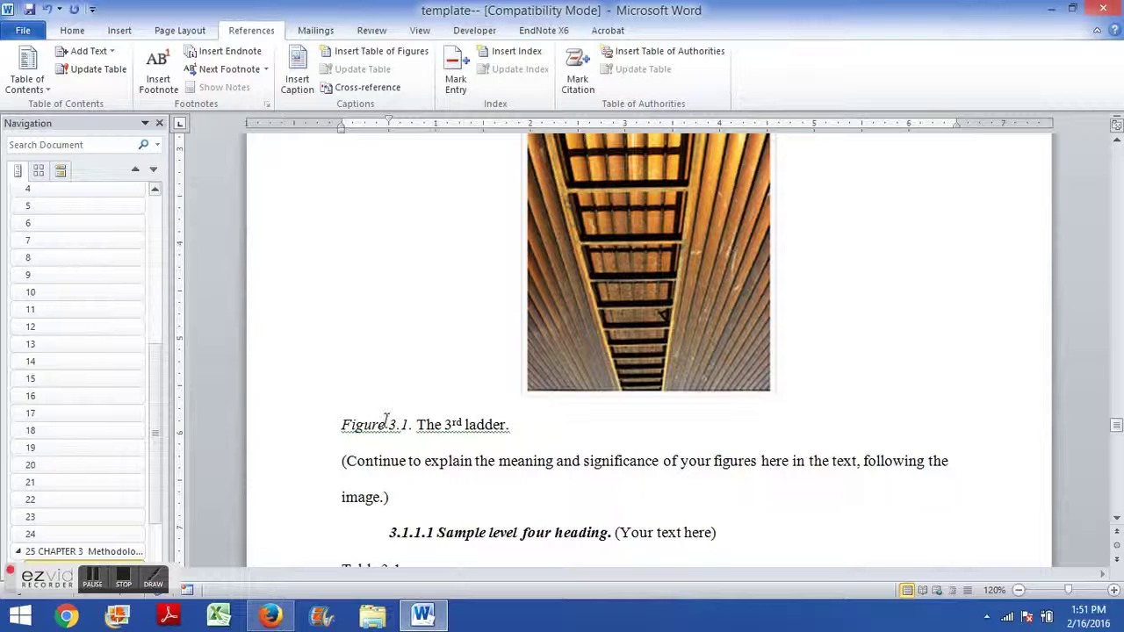
{"action": "left_click", "coordinate": [342, 425]}
{"action": "key", "text": "Return"}
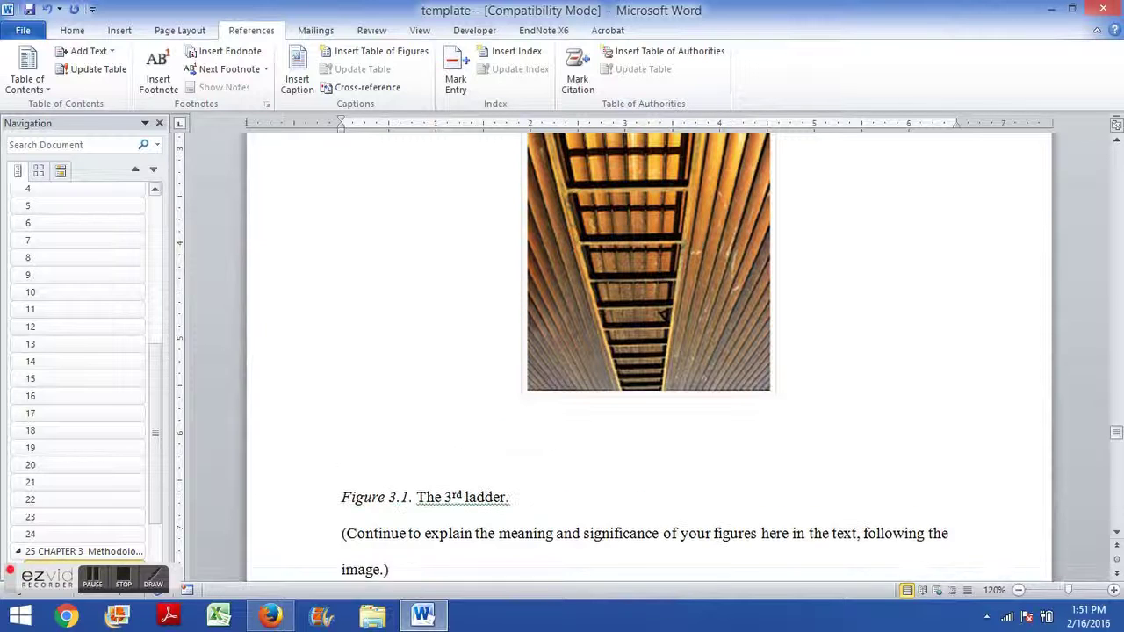
{"action": "double_click", "coordinate": [346, 431]}
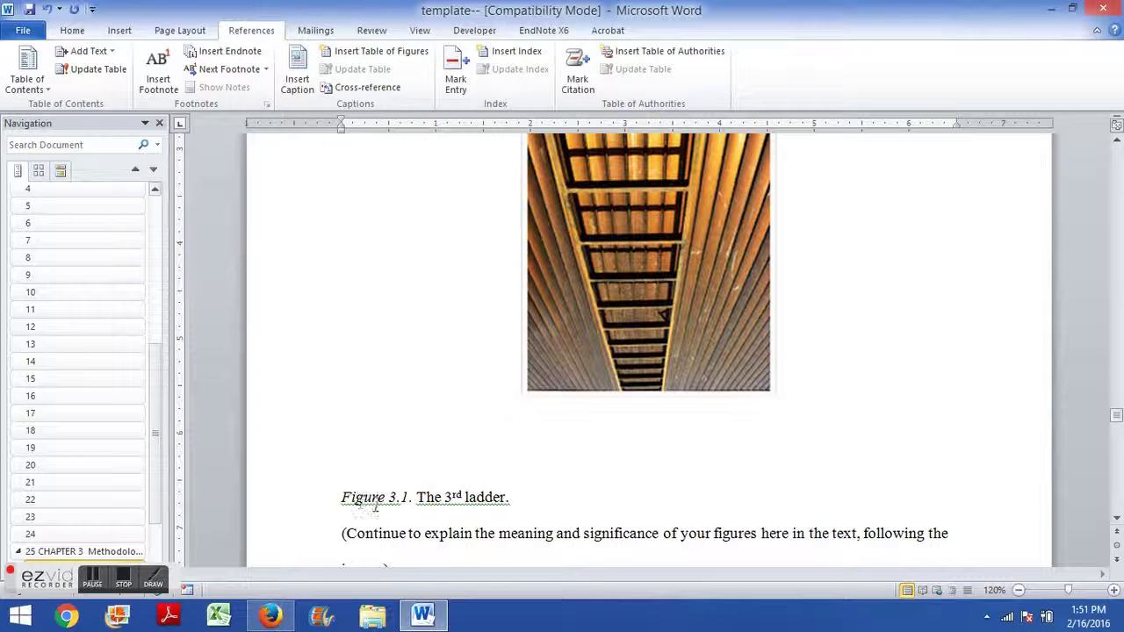
- Insert a caption with the Figure label, producing Figure 25.1 below the ladder picture
{"action": "left_click", "coordinate": [297, 70]}
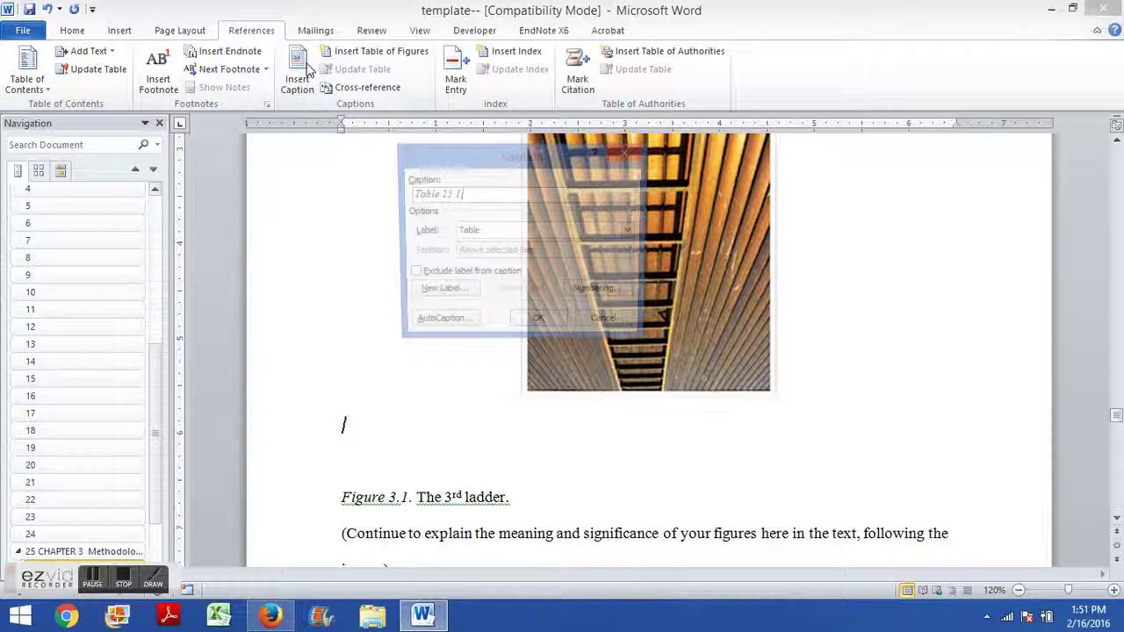
{"action": "left_click", "coordinate": [506, 232]}
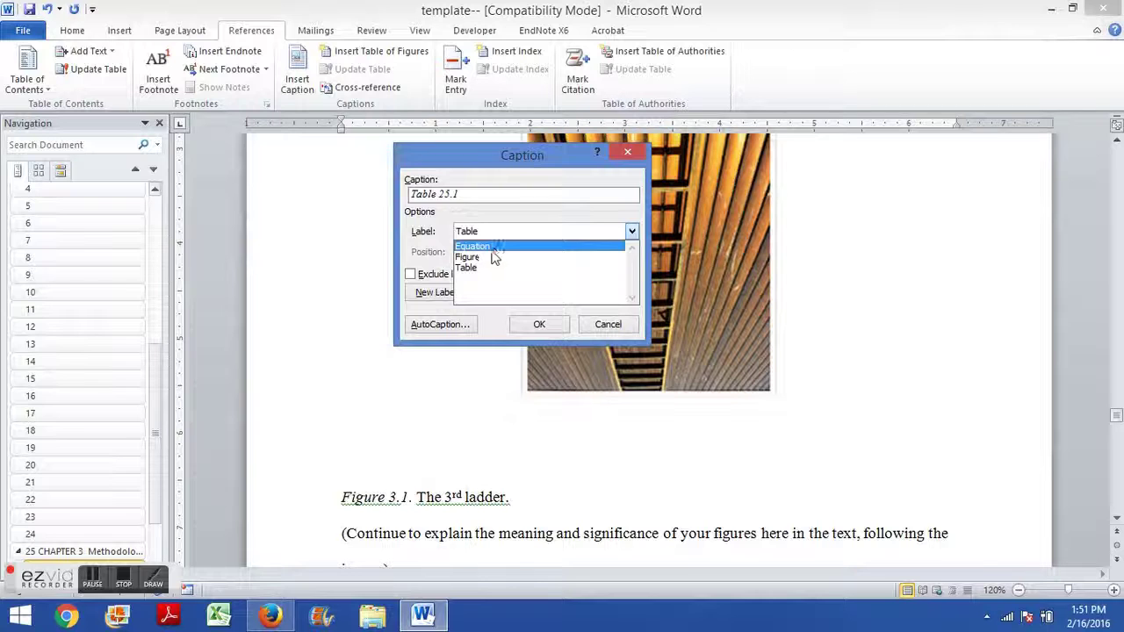
{"action": "left_click", "coordinate": [492, 258]}
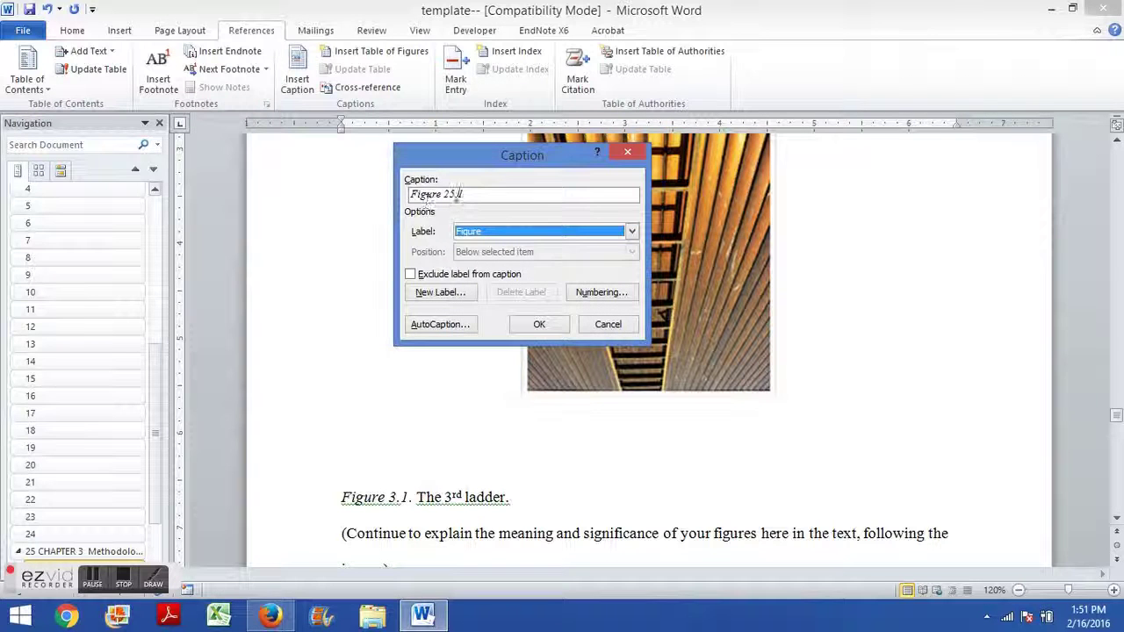
{"action": "left_click", "coordinate": [533, 325]}
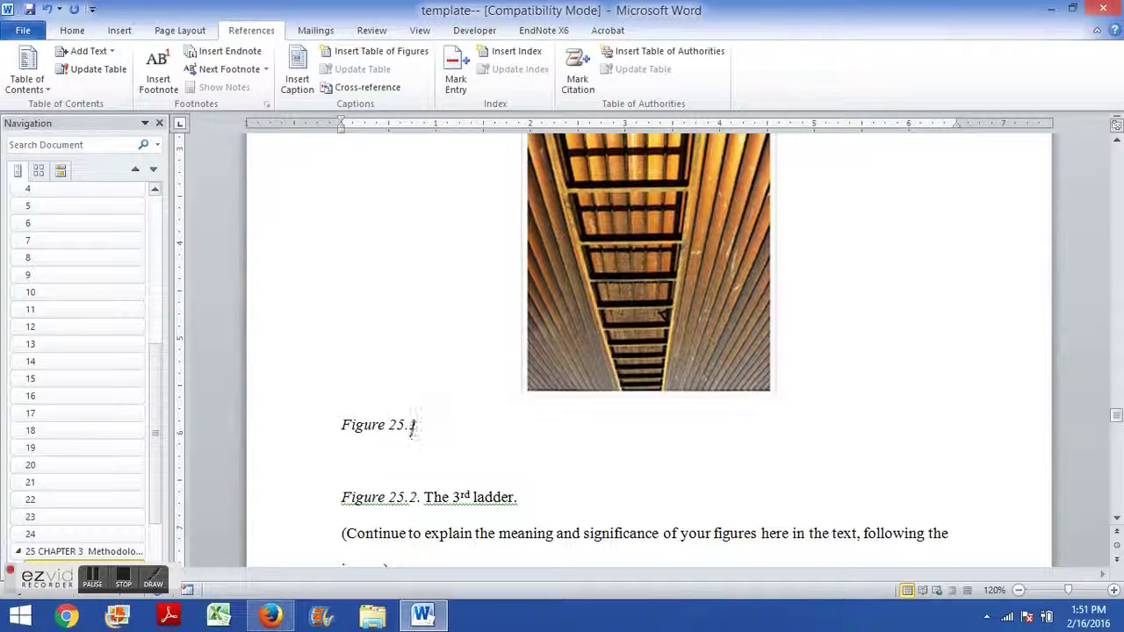